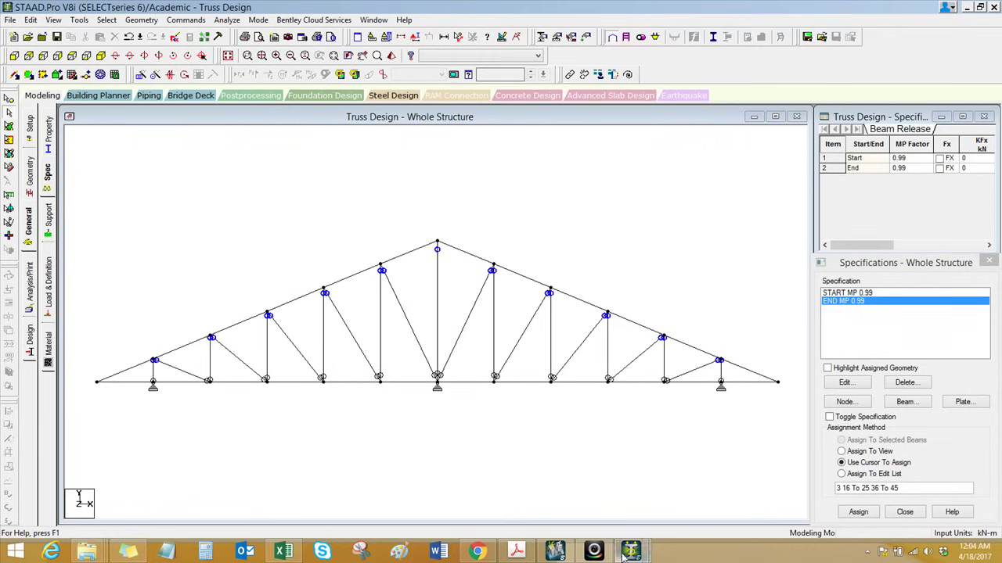
Add a primary load case 1 with loading type Dead and title DL to the truss model's load cases.
{"action": "left_click", "coordinate": [594, 552]}
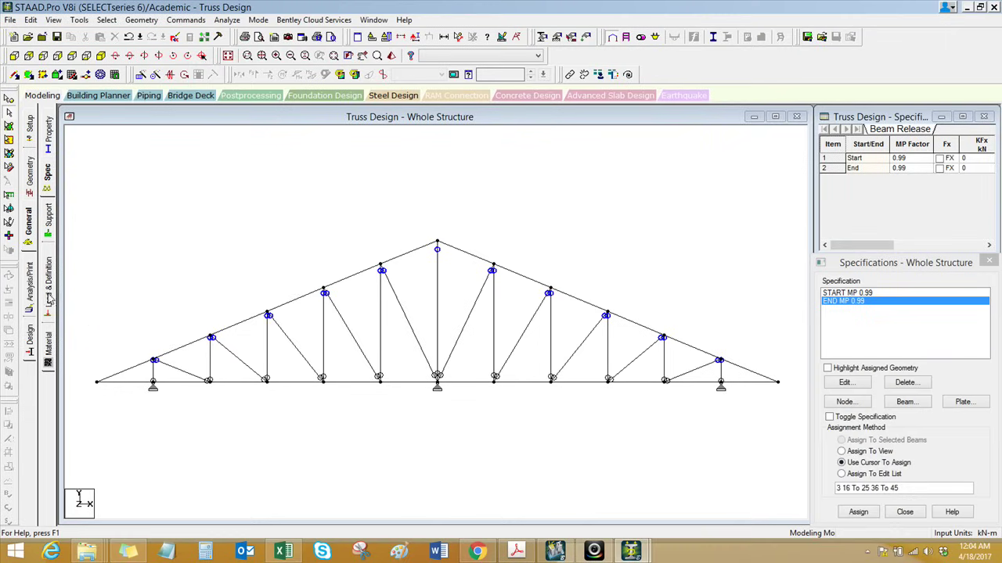
{"action": "left_click", "coordinate": [50, 300]}
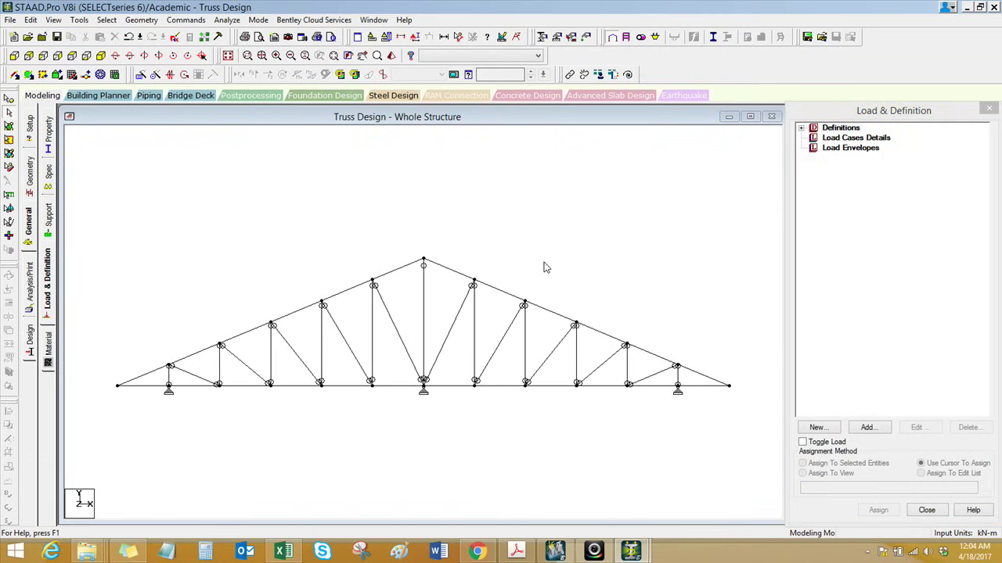
{"action": "left_click", "coordinate": [871, 139]}
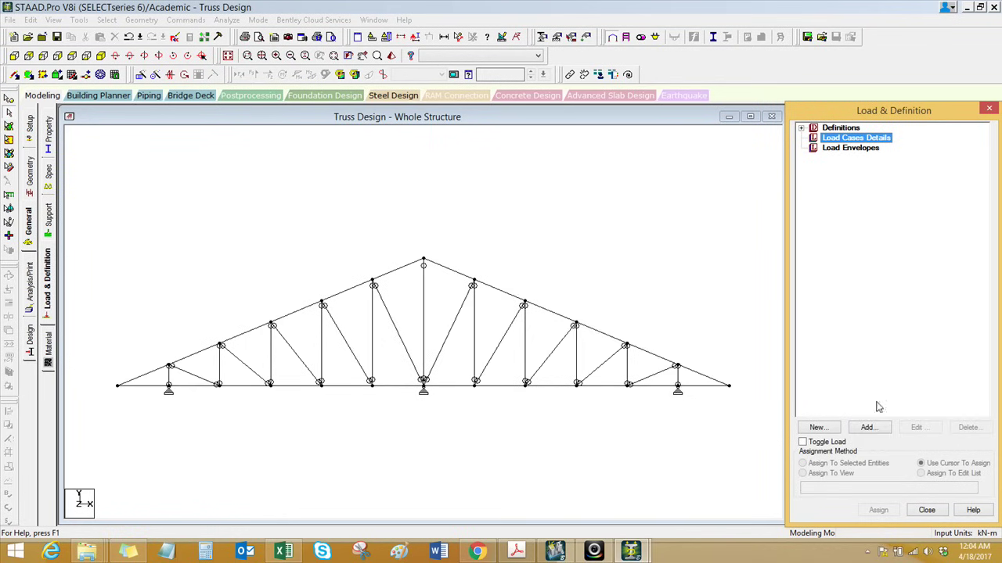
{"action": "left_click", "coordinate": [867, 427]}
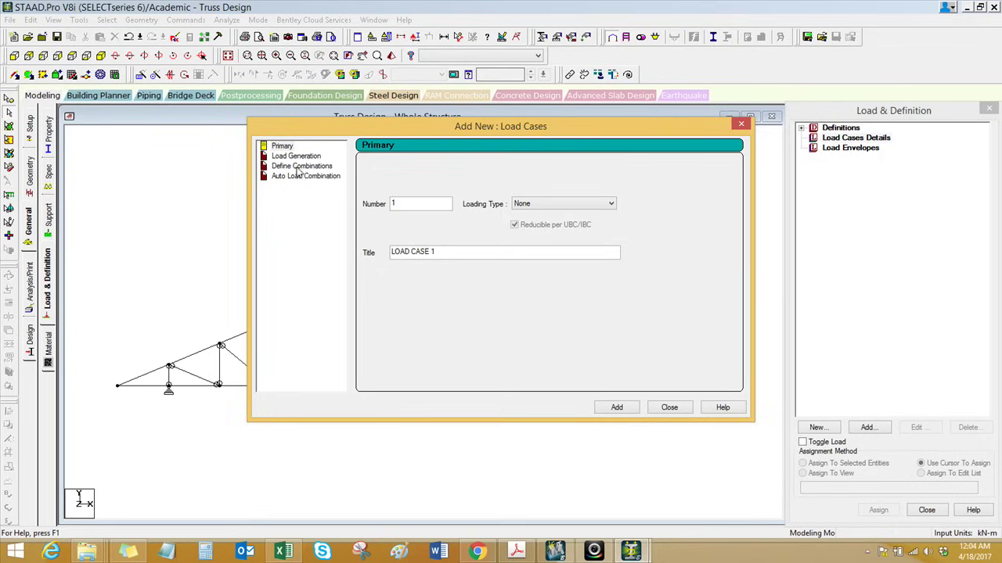
{"action": "left_click", "coordinate": [537, 205]}
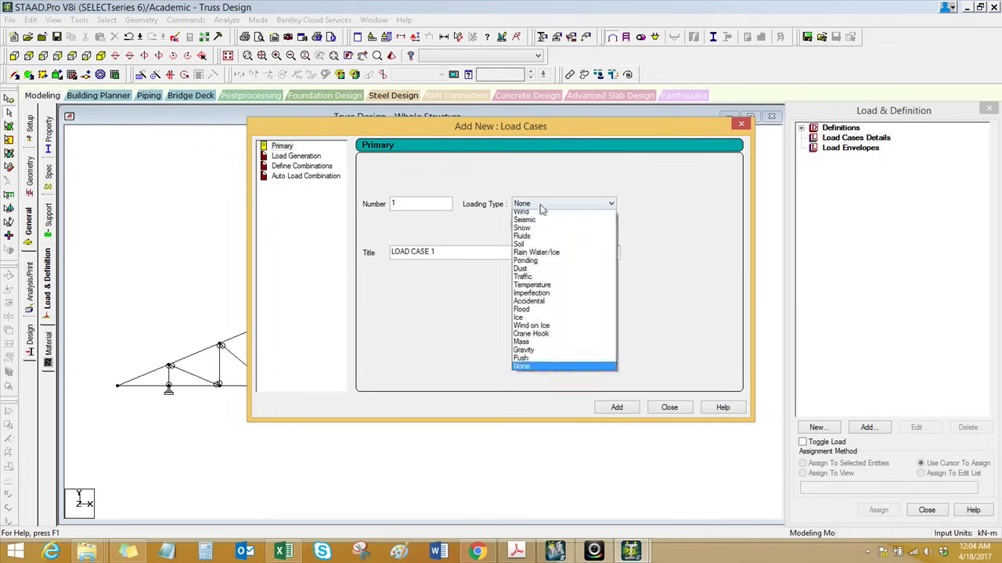
{"action": "left_click", "coordinate": [536, 216]}
{"action": "left_click_drag", "start_coordinate": [458, 253], "coordinate": [335, 254]}
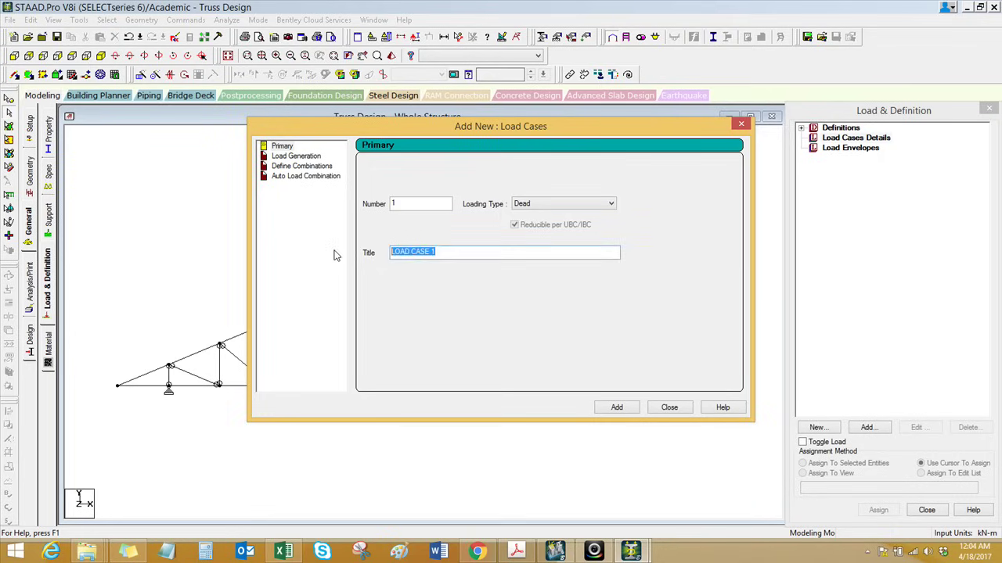
{"action": "type", "text": "DL"}
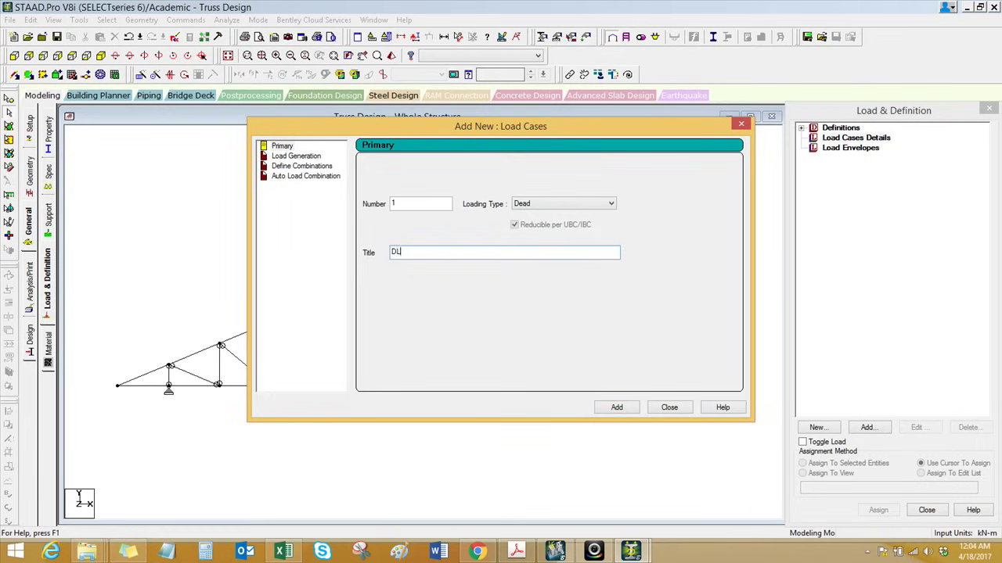
{"action": "left_click", "coordinate": [616, 407]}
Add primary load case 2 with loading type Live and title LL, with Reducible per UBC/IBC turned off.
{"action": "left_click", "coordinate": [563, 205]}
{"action": "left_click", "coordinate": [537, 221]}
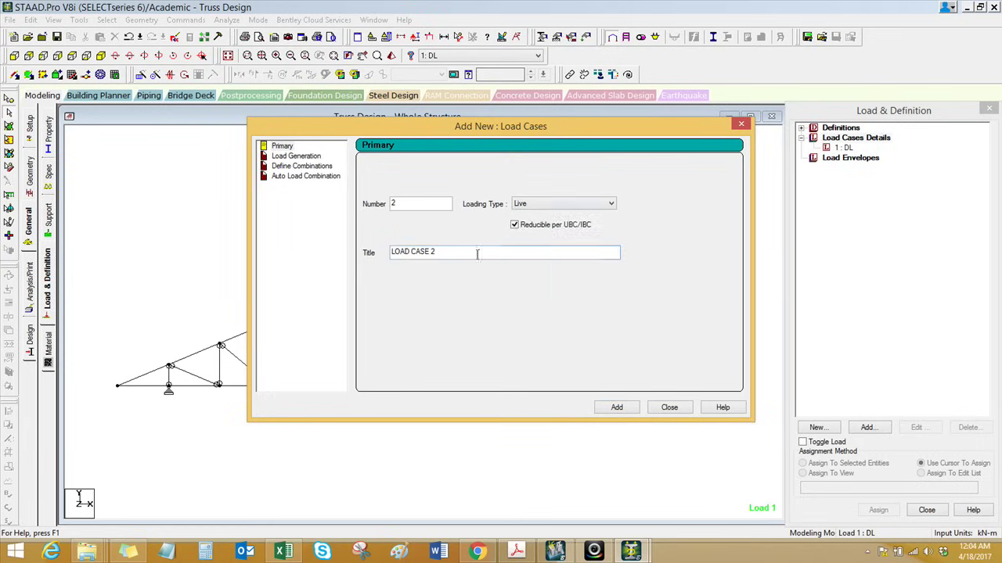
{"action": "left_click_drag", "start_coordinate": [502, 251], "coordinate": [342, 253]}
{"action": "type", "text": "LL"}
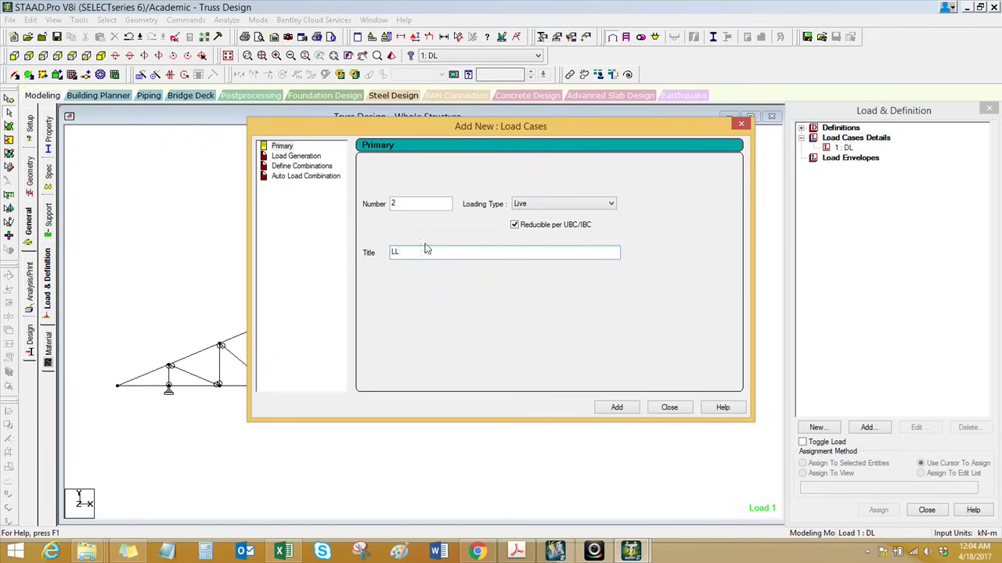
{"action": "left_click", "coordinate": [514, 226]}
{"action": "left_click", "coordinate": [614, 408]}
Add primary load case 3 with loading type Wind and title WL1.
{"action": "left_click", "coordinate": [557, 204]}
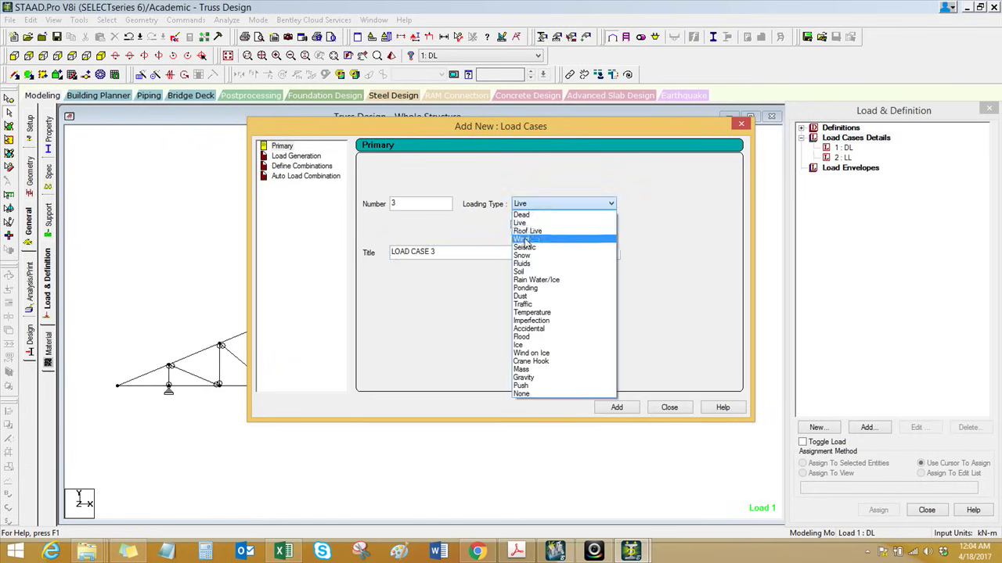
{"action": "left_click", "coordinate": [525, 239]}
{"action": "left_click_drag", "start_coordinate": [454, 252], "coordinate": [329, 260]}
{"action": "type", "text": "WL1"}
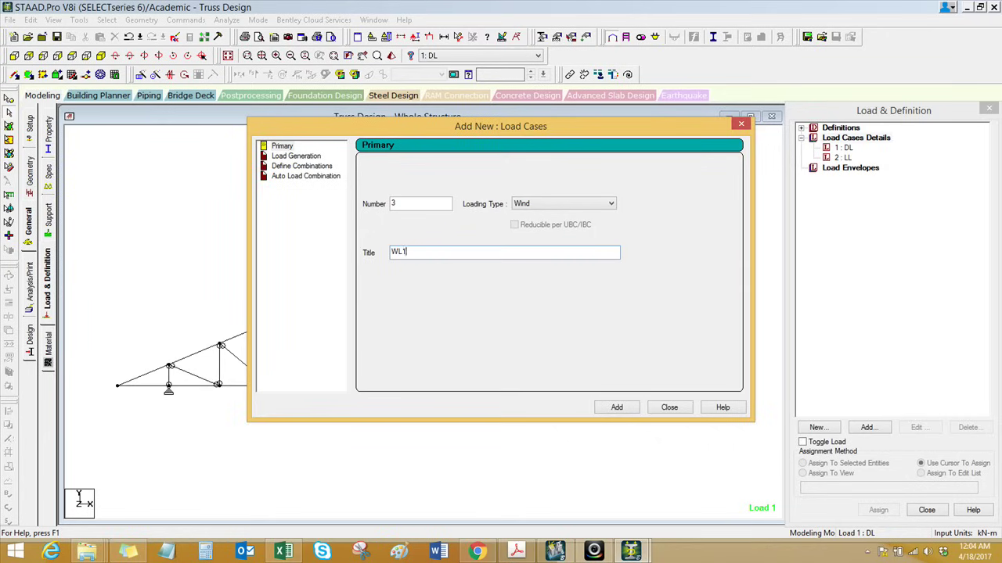
{"action": "left_click", "coordinate": [617, 407]}
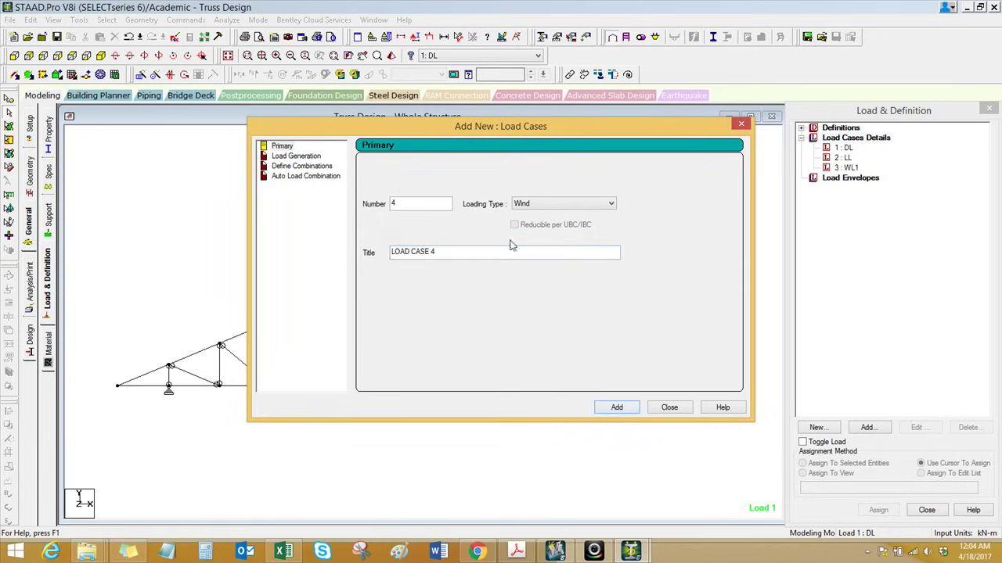
Add a second Wind load case, number 4, titled WL2, and finish adding load cases.
{"action": "left_click_drag", "start_coordinate": [442, 252], "coordinate": [370, 253]}
{"action": "type", "text": "WL2"}
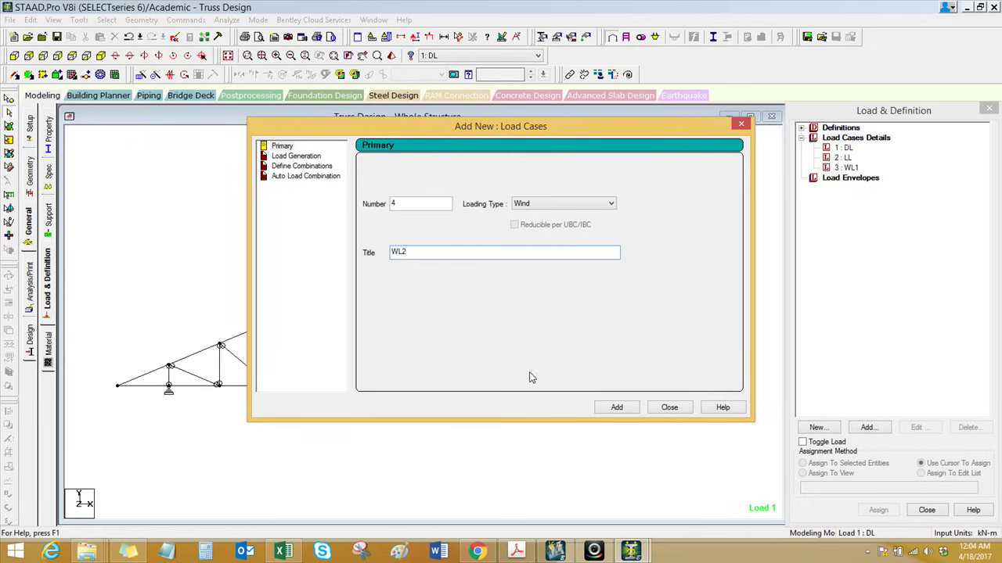
{"action": "left_click", "coordinate": [631, 408]}
{"action": "left_click", "coordinate": [669, 407]}
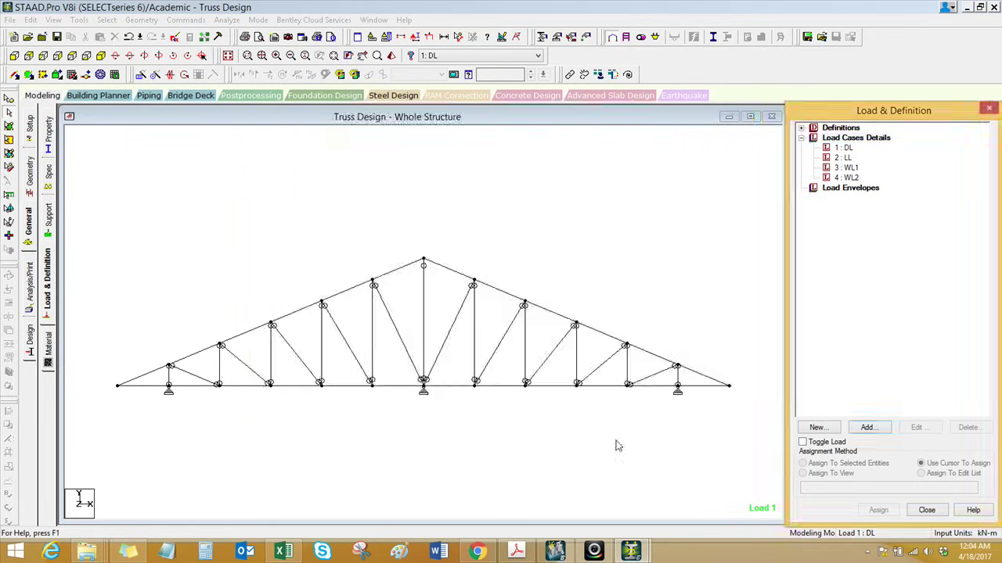
Switch to the Loadings workbook in Excel and look up the corrugated roofing sheet's roof dead load on the 3) Loadings sheet.
{"action": "left_click", "coordinate": [659, 228]}
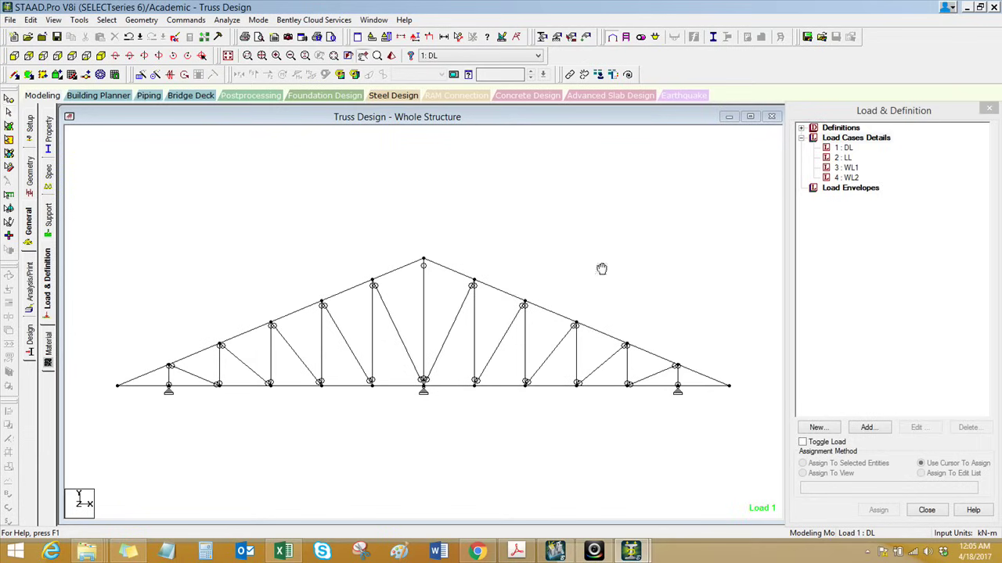
{"action": "left_click", "coordinate": [535, 268]}
{"action": "left_click", "coordinate": [283, 552]}
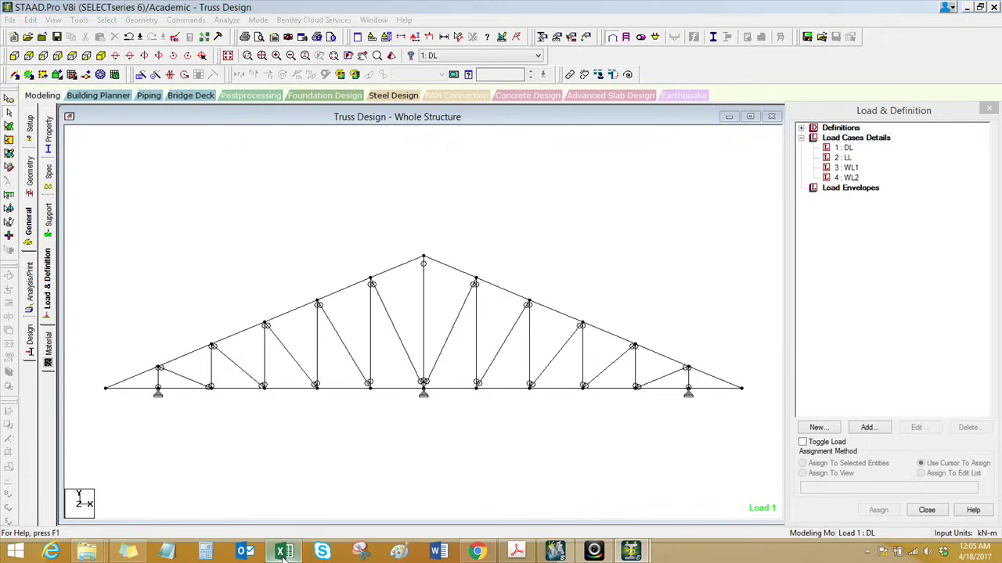
{"action": "left_click", "coordinate": [251, 516], "text": "ctrl"}
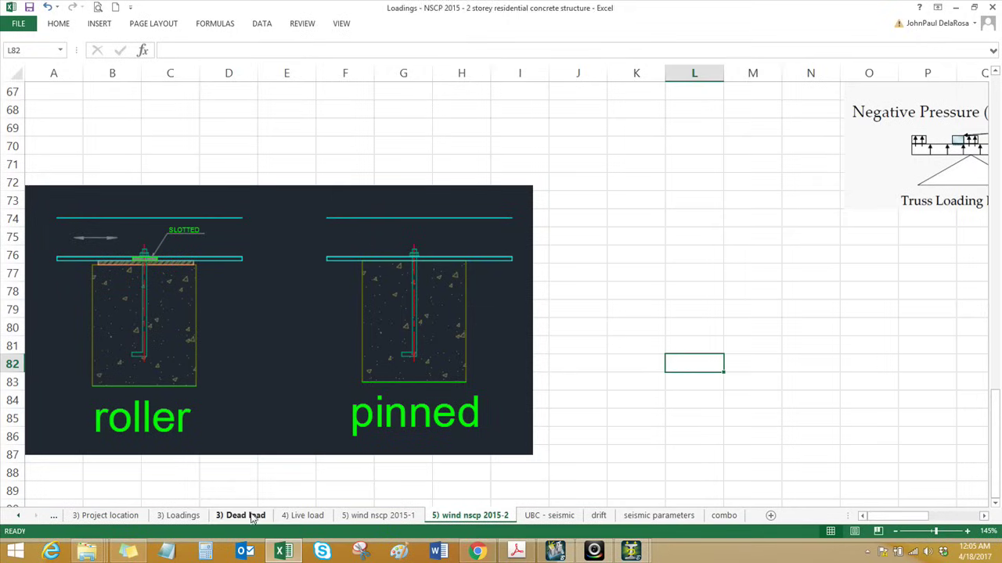
{"action": "left_click", "coordinate": [240, 518]}
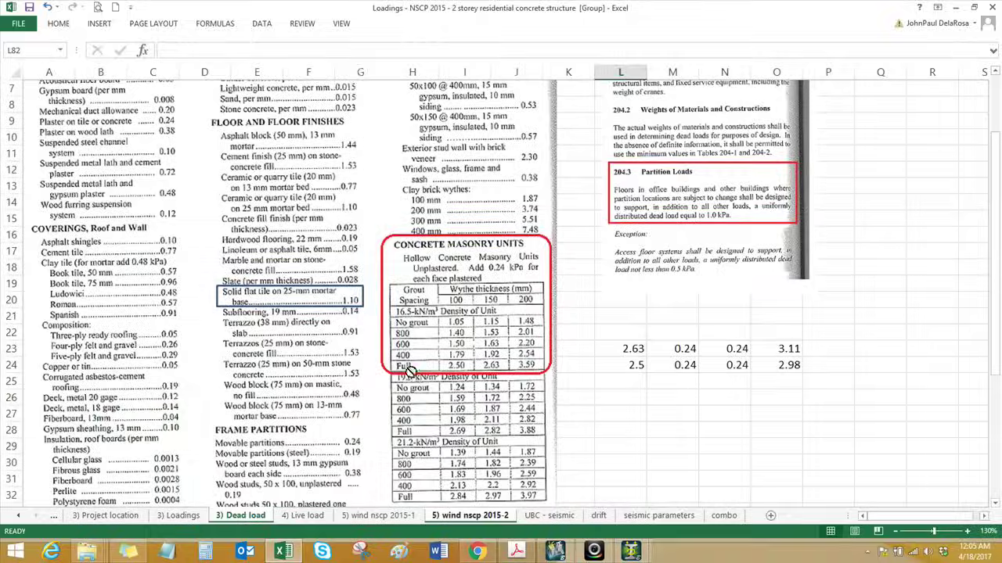
{"action": "left_click", "coordinate": [182, 516]}
{"action": "left_click", "coordinate": [517, 366]}
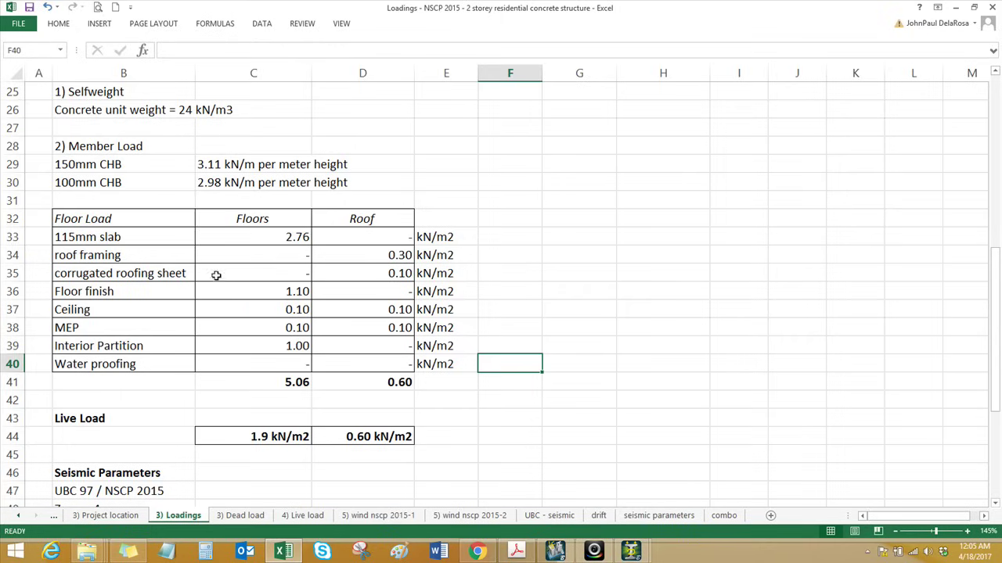
{"action": "left_click", "coordinate": [254, 274]}
{"action": "left_click_drag", "start_coordinate": [320, 276], "coordinate": [322, 275]}
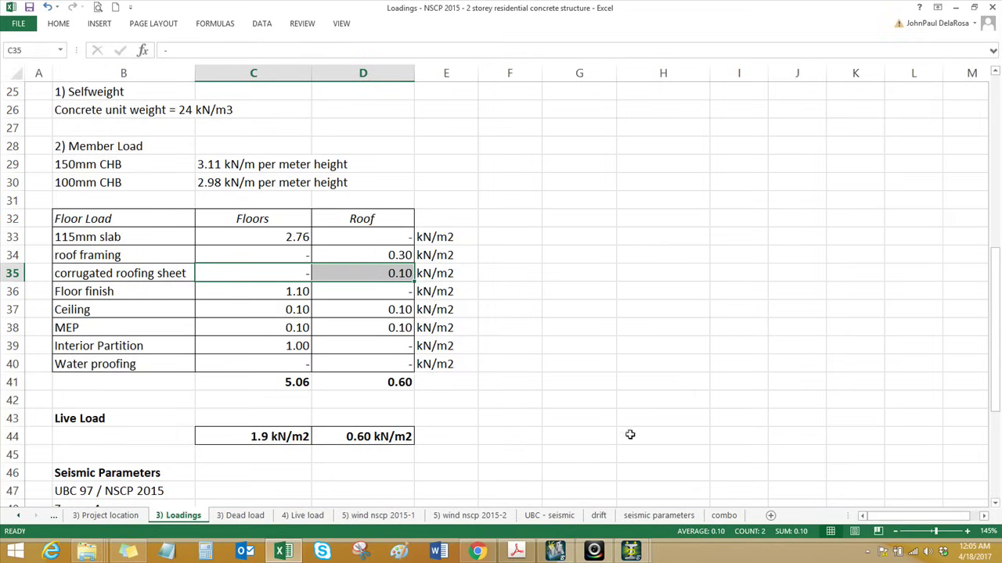
Return to the Truss Design model in STAAD.Pro, accept the auto save, and add a Y-direction selfweight with factor -1 to load case DL.
{"action": "left_click", "coordinate": [631, 552]}
{"action": "left_click", "coordinate": [693, 493]}
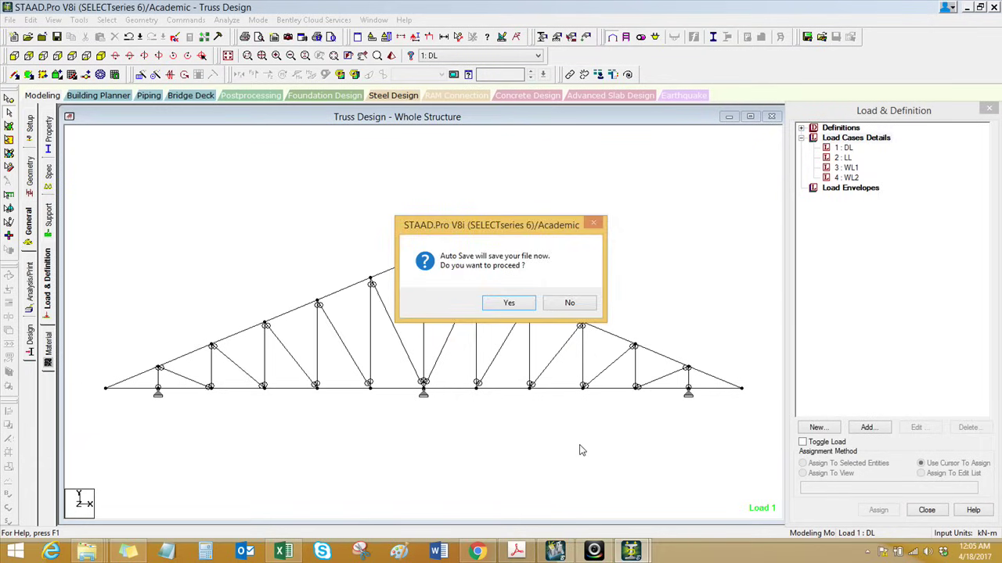
{"action": "left_click", "coordinate": [509, 302]}
{"action": "left_click", "coordinate": [423, 292]}
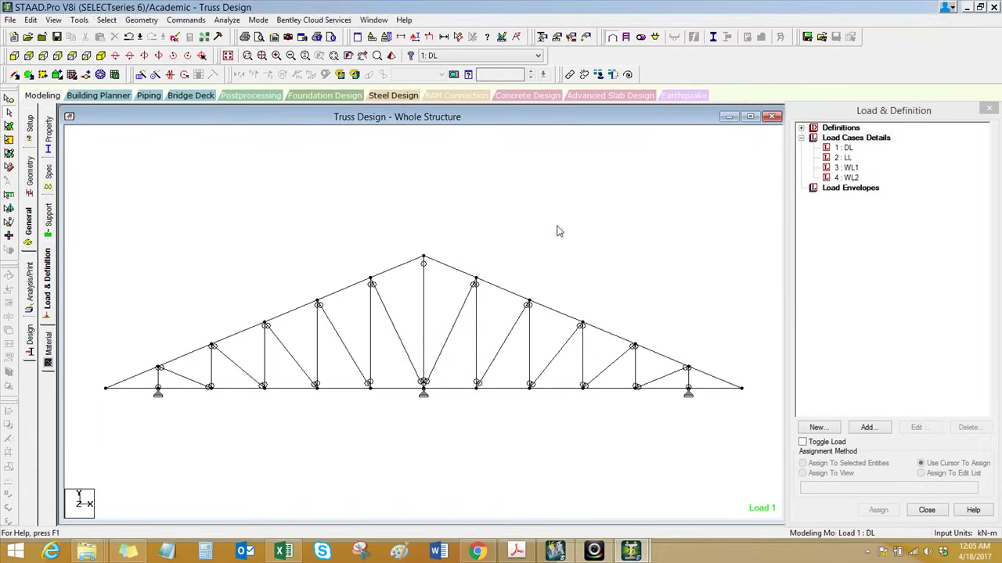
{"action": "left_click", "coordinate": [846, 148]}
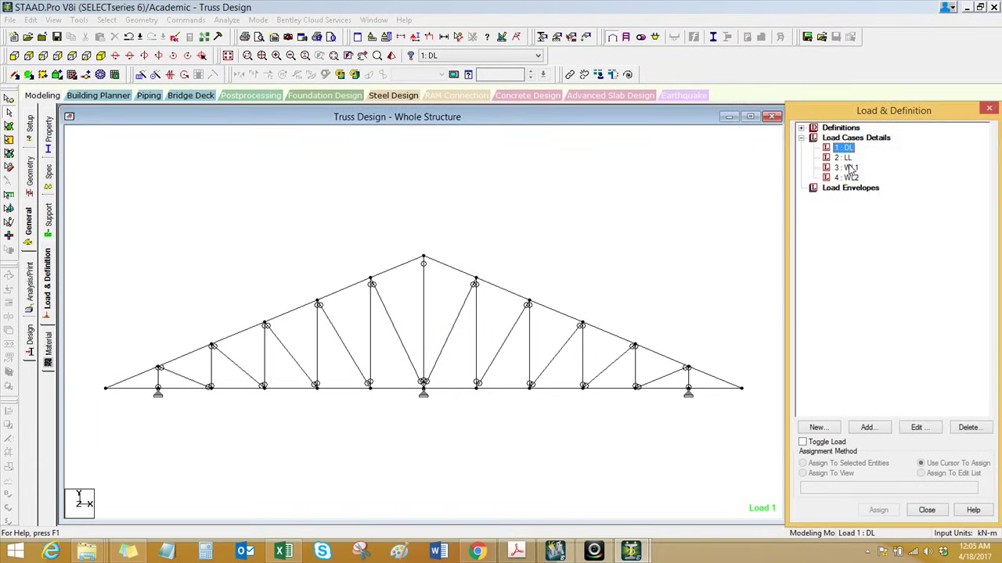
{"action": "left_click", "coordinate": [867, 432]}
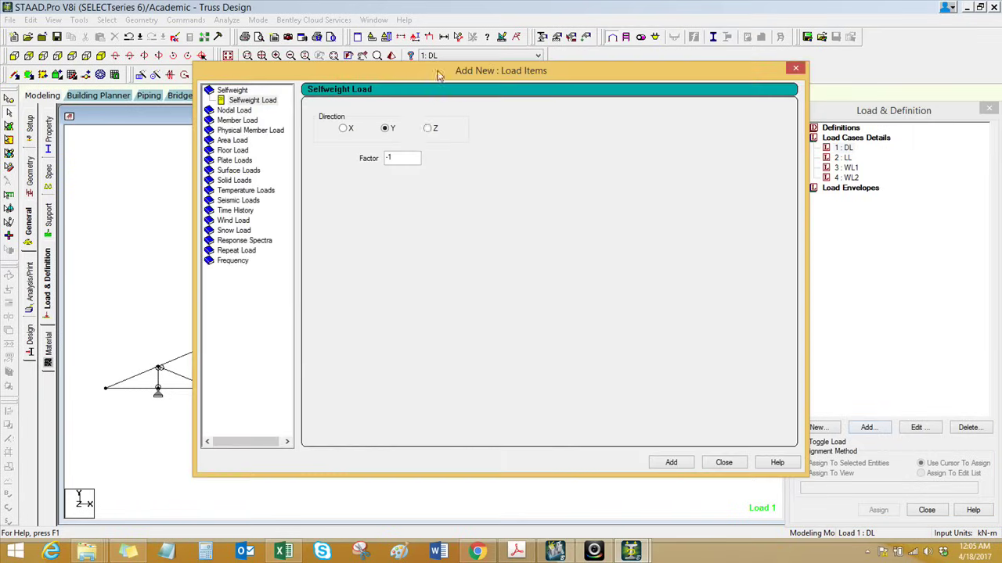
{"action": "left_click_drag", "start_coordinate": [438, 73], "coordinate": [304, 59]}
{"action": "left_click", "coordinate": [536, 457]}
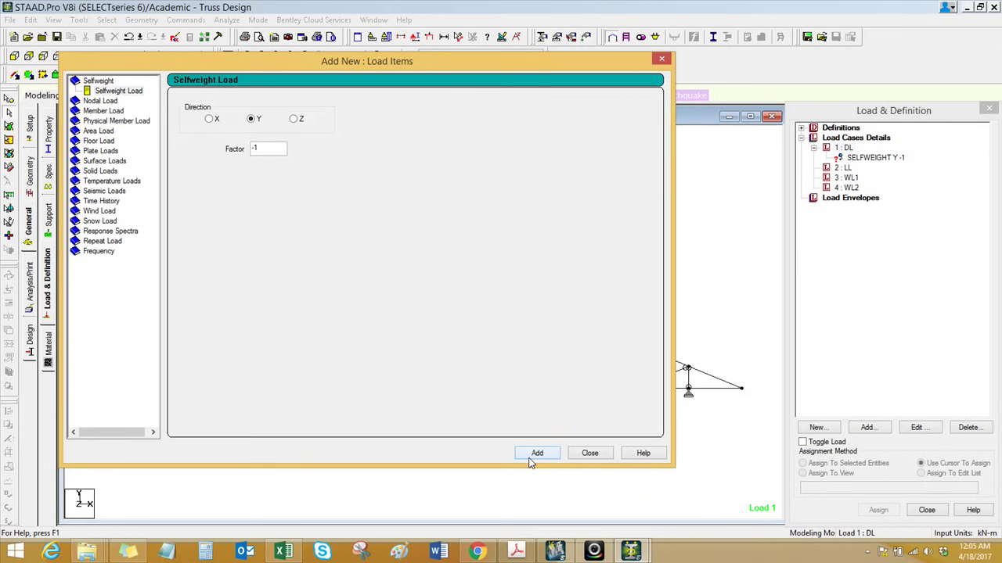
Start a uniform force member load for DL and calculate its magnitude in Calculator as 0.1 times 2.5, using the workbook's roofing sheet load.
{"action": "left_click", "coordinate": [103, 112]}
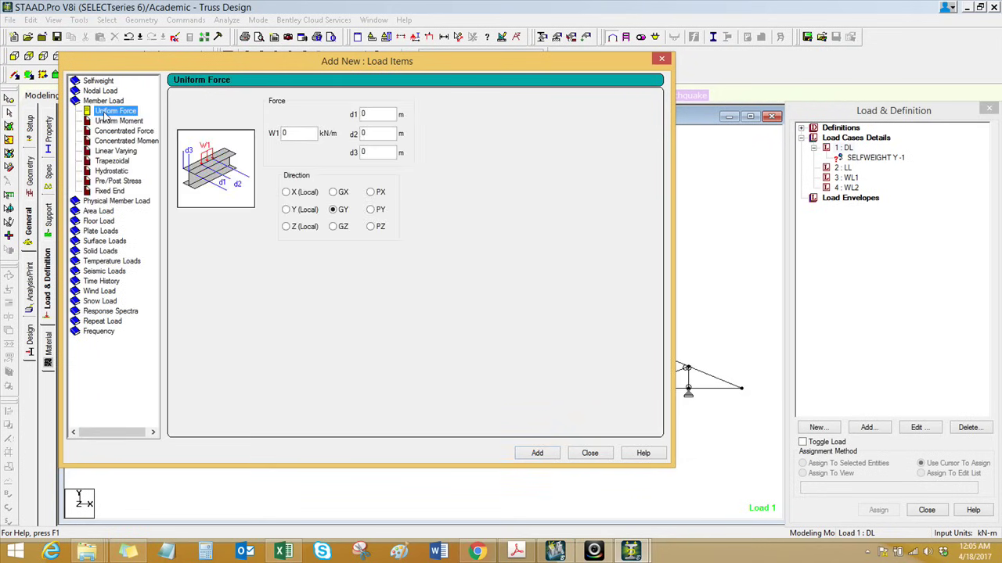
{"action": "left_click", "coordinate": [283, 553]}
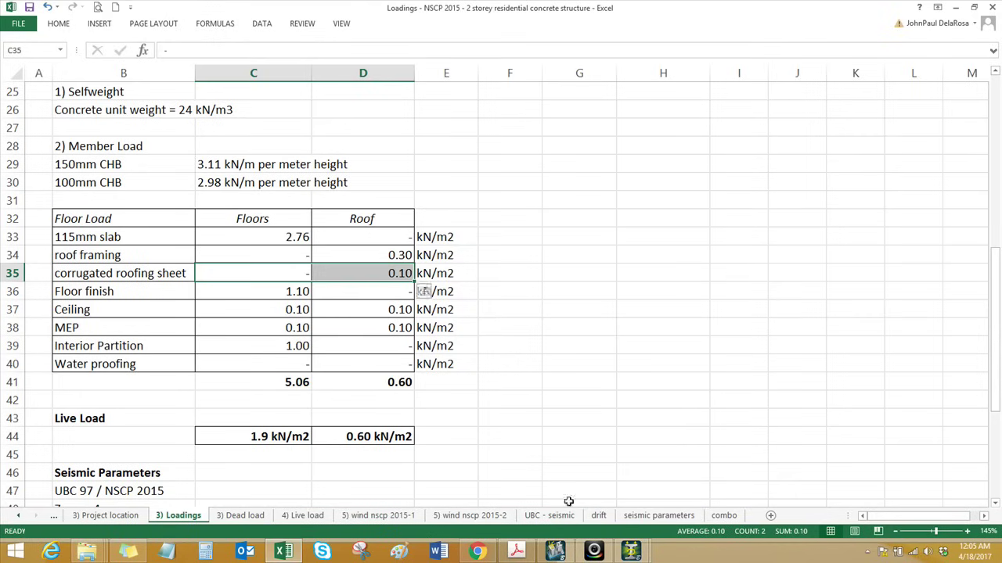
{"action": "left_click", "coordinate": [205, 552]}
{"action": "type", "text": "0.1"}
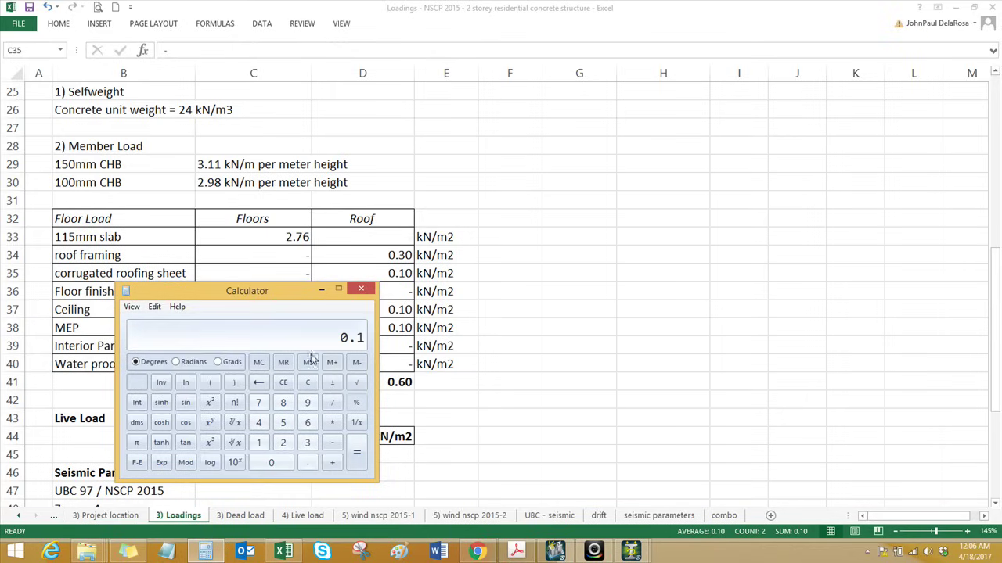
{"action": "left_click_drag", "start_coordinate": [265, 295], "coordinate": [618, 260]}
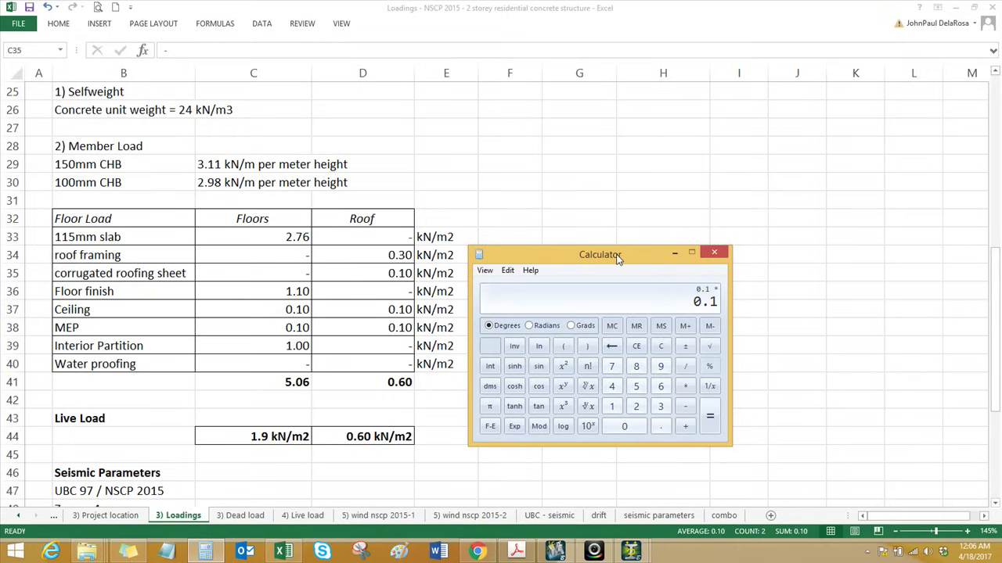
{"action": "type", "text": "2.5"}
{"action": "key", "text": "Return"}
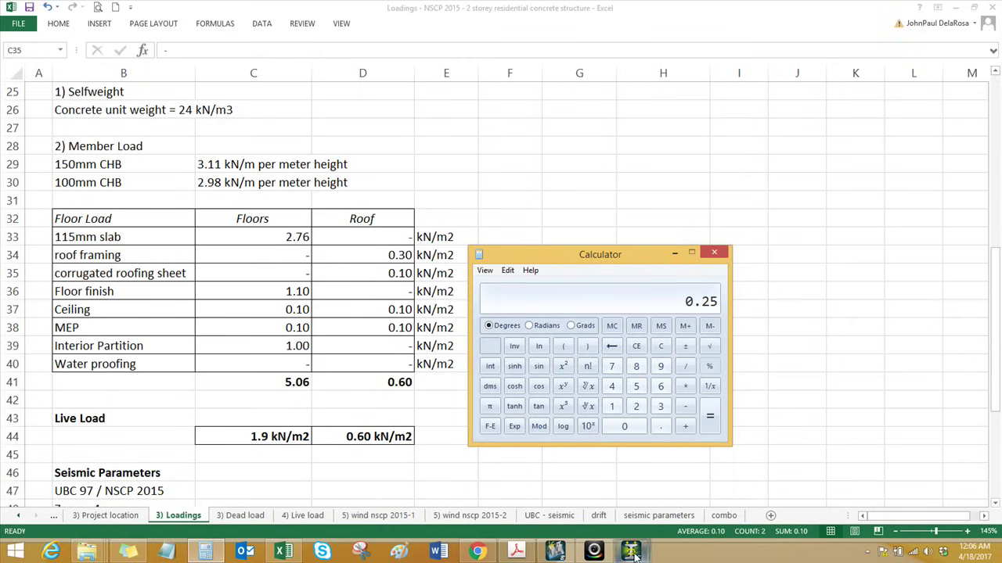
Back in the Truss Design model, add a uniform force of -0.25 kN/m in the GY direction to load case DL.
{"action": "mouse_move", "coordinate": [632, 553]}
{"action": "left_click", "coordinate": [698, 481]}
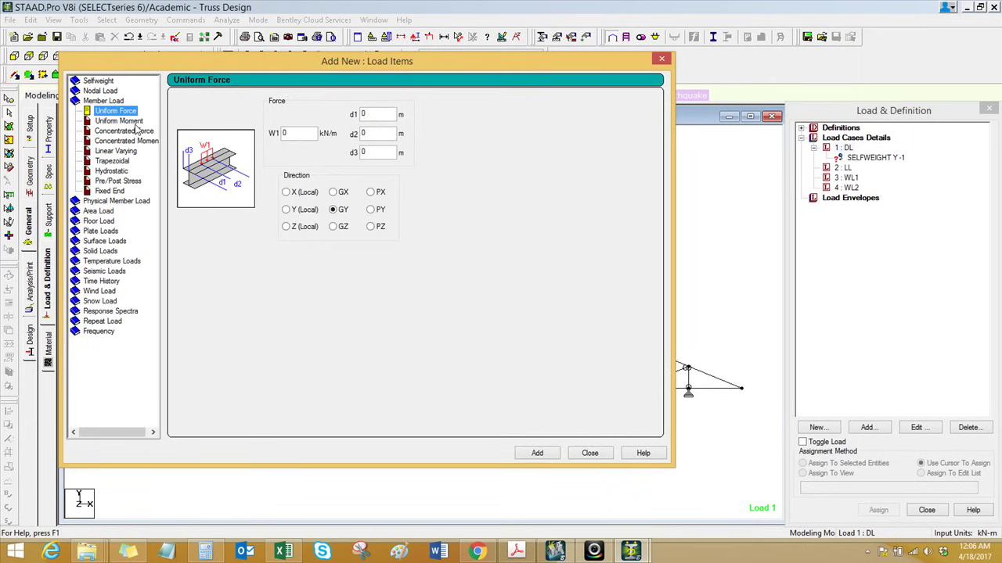
{"action": "left_click", "coordinate": [302, 135]}
{"action": "double_click", "coordinate": [302, 134]}
{"action": "type", "text": "-0.25"}
{"action": "left_click", "coordinate": [537, 454]}
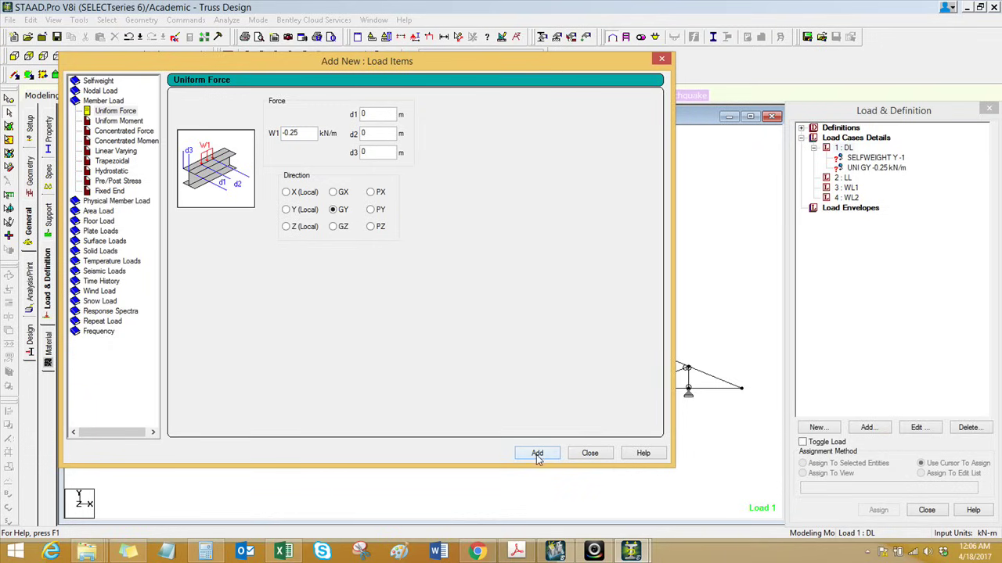
Switch to the Purlins Design model and check the C4X4 purlin's total weight in the steel take-off of its analysis output.
{"action": "left_click", "coordinate": [631, 552]}
{"action": "left_click", "coordinate": [584, 489]}
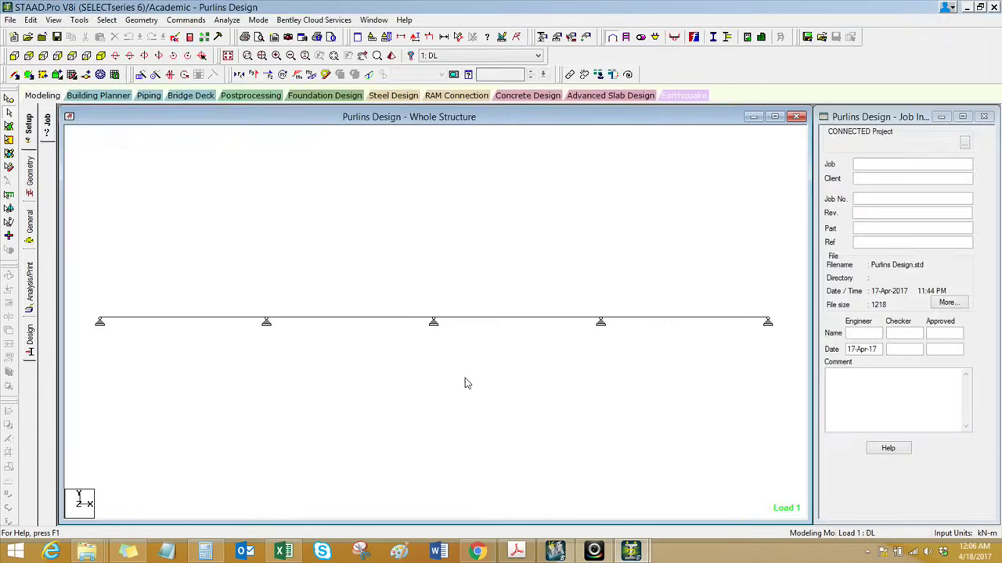
{"action": "key", "text": "ctrl"}
{"action": "left_click", "coordinate": [190, 38]}
{"action": "key", "text": "Down"}
{"action": "left_click", "coordinate": [442, 317]}
{"action": "left_click", "coordinate": [458, 135]}
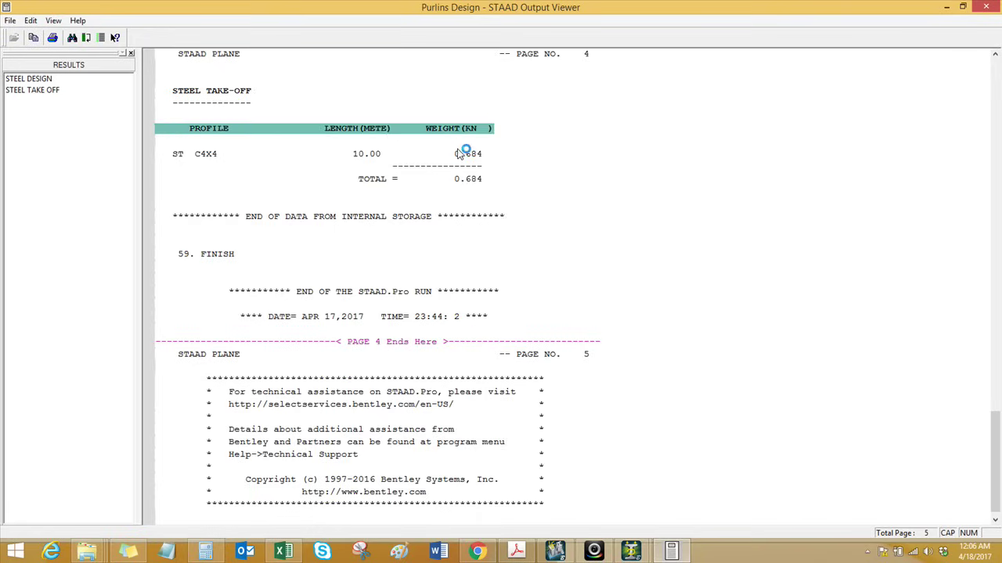
{"action": "left_click", "coordinate": [467, 154]}
{"action": "left_click", "coordinate": [464, 182]}
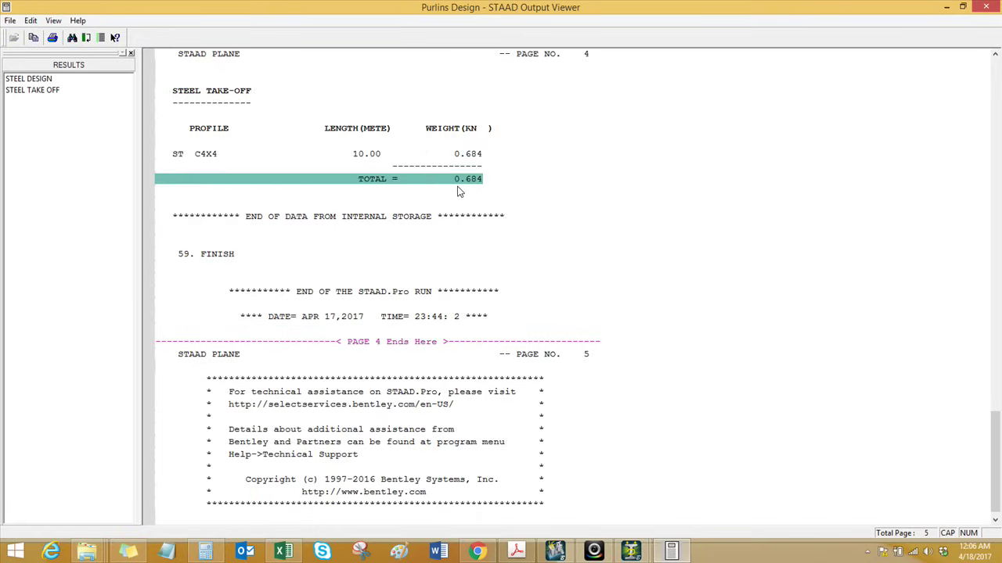
Close the purlin output, divide 0.684 by 0.8 and by 10 in Calculator, and return to the Truss Design model.
{"action": "left_click", "coordinate": [458, 187]}
{"action": "left_click", "coordinate": [474, 187]}
{"action": "left_click", "coordinate": [985, 8]}
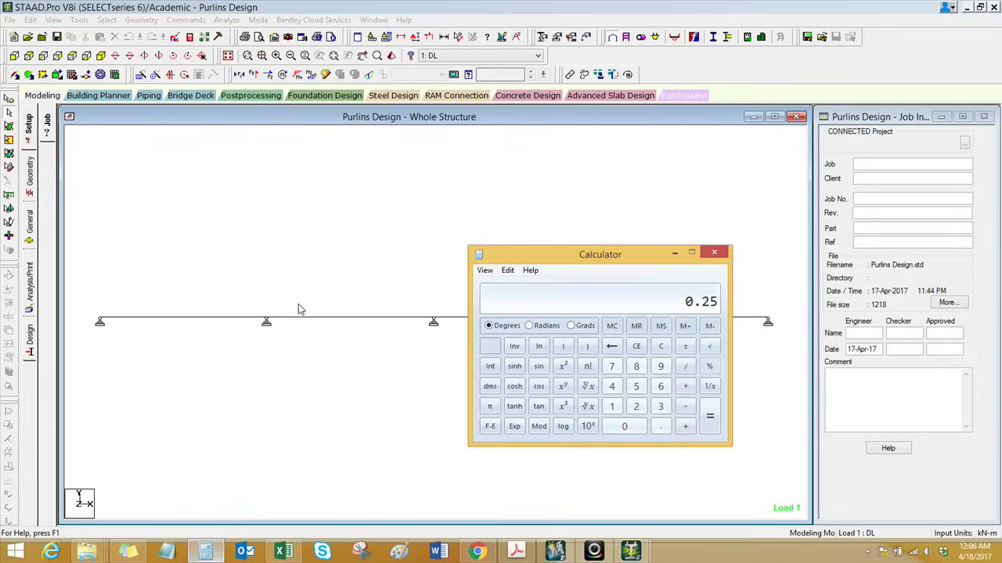
{"action": "type", "text": "0.684 / "}
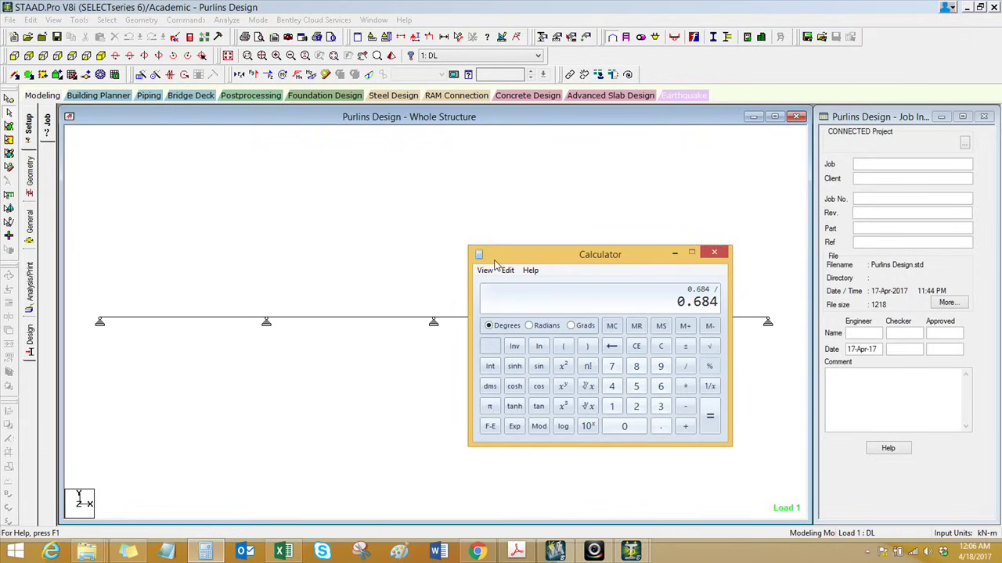
{"action": "type", "text": "0.8"}
{"action": "key", "text": "slash"}
{"action": "type", "text": "10"}
{"action": "key", "text": "Return"}
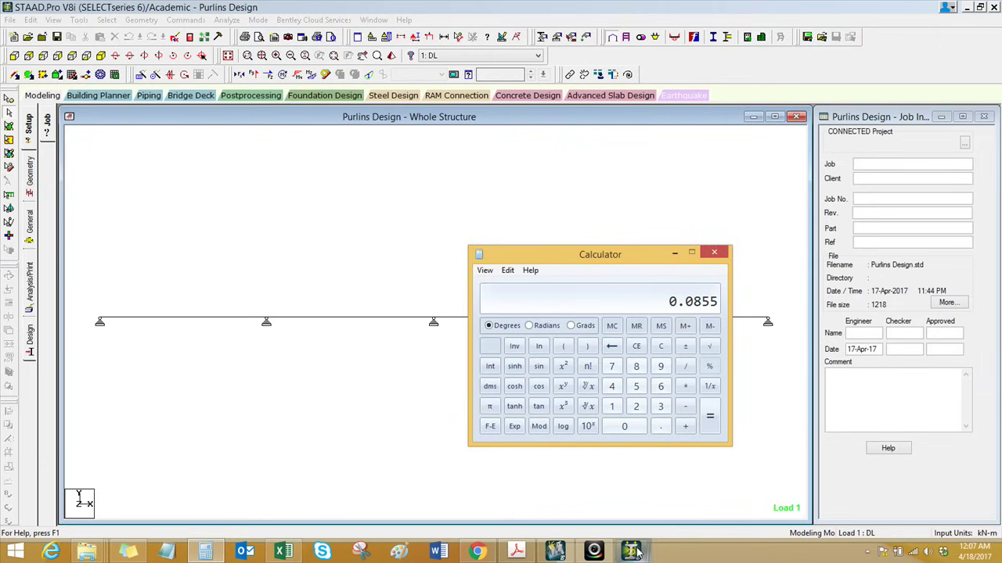
{"action": "mouse_move", "coordinate": [637, 554]}
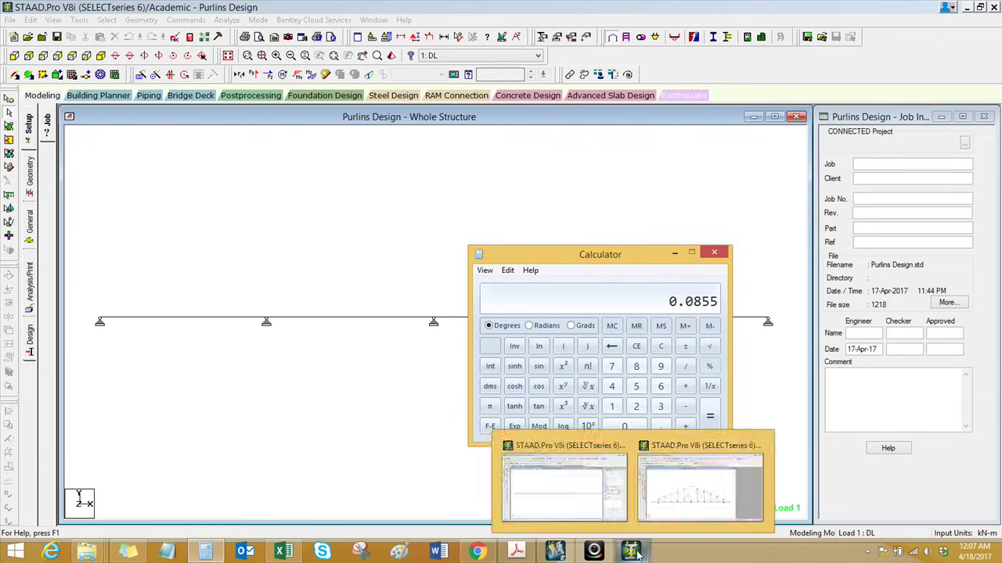
{"action": "left_click", "coordinate": [657, 479]}
Try a magnitude of -0.086 kN/m for the new GY uniform force in load case DL.
{"action": "left_click", "coordinate": [309, 133]}
{"action": "type", "text": ".86"}
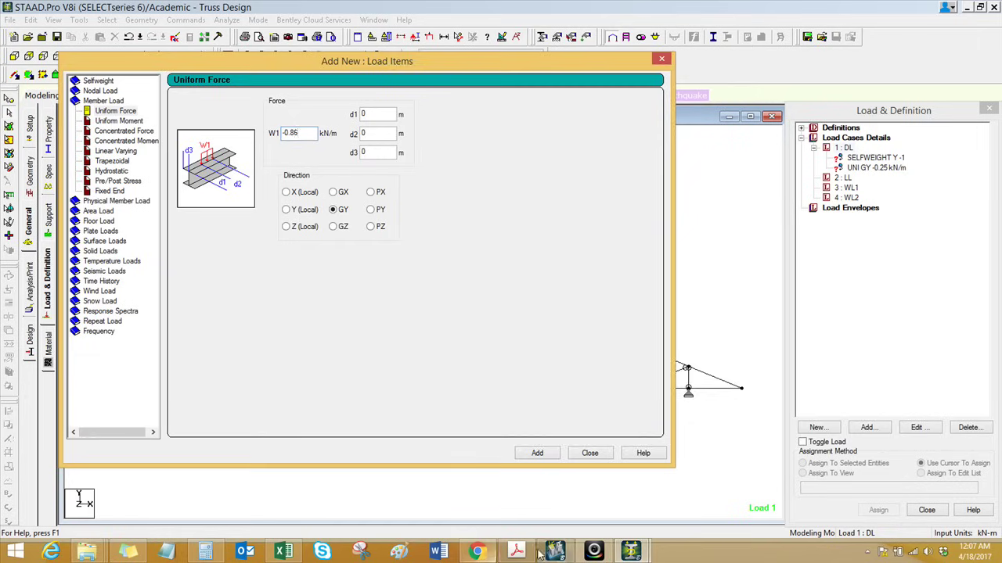
{"action": "left_click", "coordinate": [210, 553]}
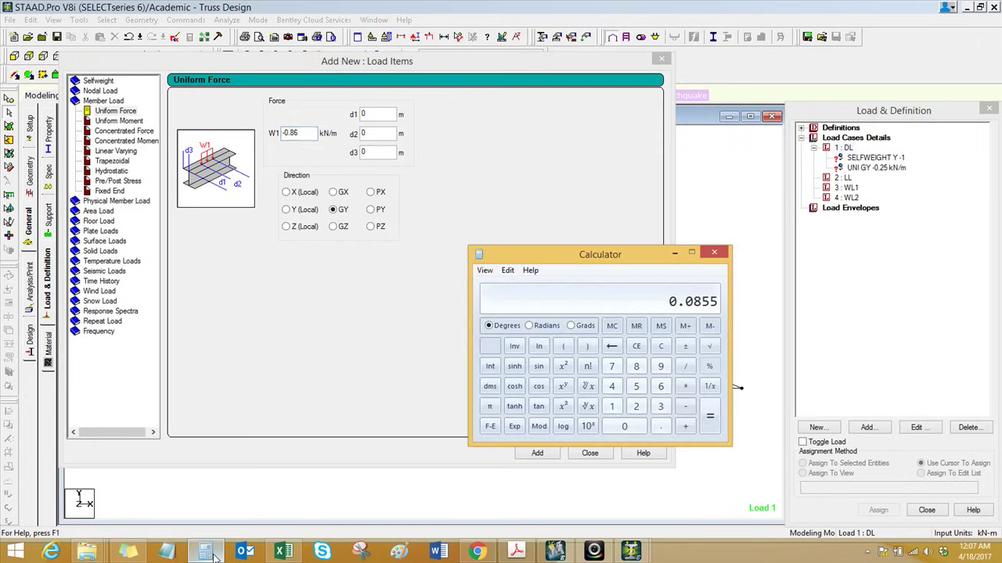
{"action": "left_click", "coordinate": [210, 553]}
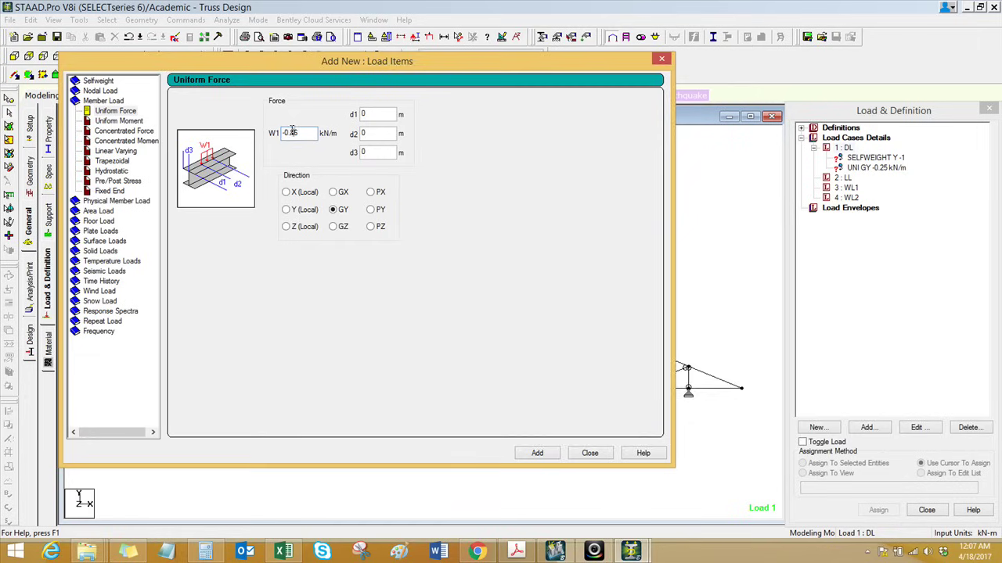
{"action": "type", "text": "086"}
{"action": "left_click", "coordinate": [536, 456]}
Multiply the purlin load of 0.086 by 2.5 in Calculator.
{"action": "left_click", "coordinate": [205, 551]}
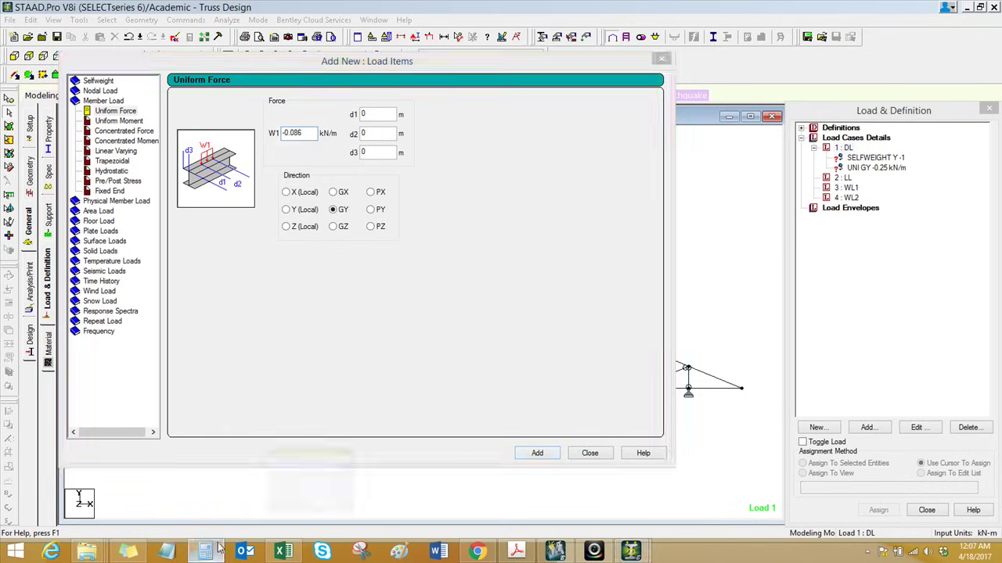
{"action": "left_click_drag", "start_coordinate": [608, 266], "coordinate": [566, 267]}
{"action": "key", "text": "BackSpace"}
{"action": "key", "text": "BackSpace"}
{"action": "type", "text": "6"}
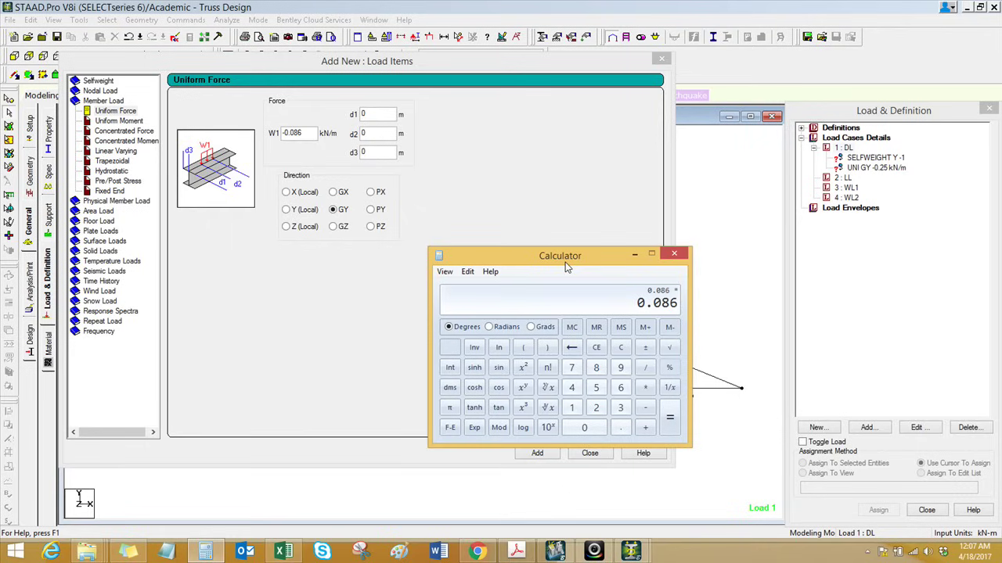
{"action": "type", "text": "2.5"}
{"action": "key", "text": "Return"}
Add a uniform force of -0.22 kN/m in the GY direction to load case DL and finish adding load items.
{"action": "double_click", "coordinate": [312, 136]}
{"action": "type", "text": "-"}
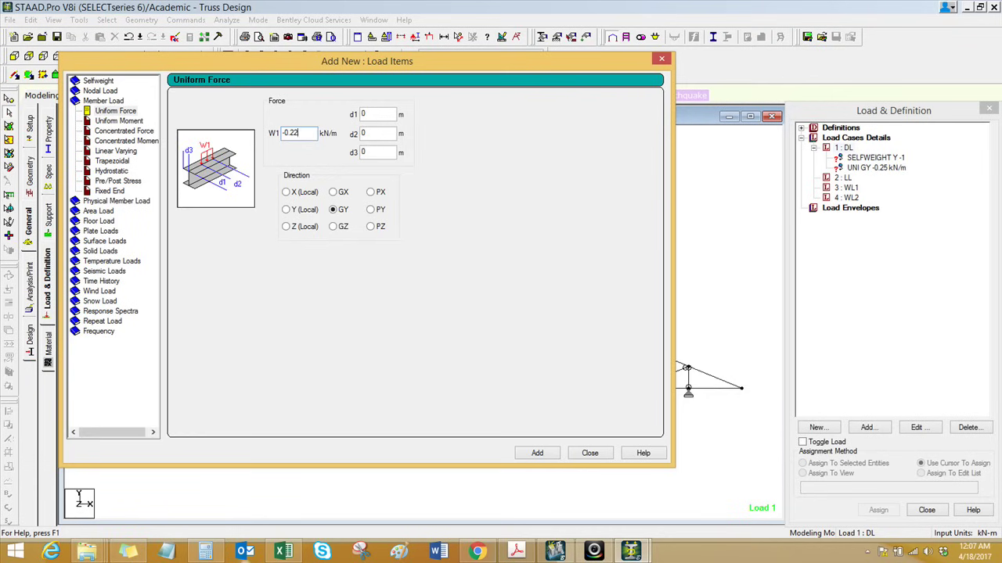
{"action": "left_click", "coordinate": [206, 553]}
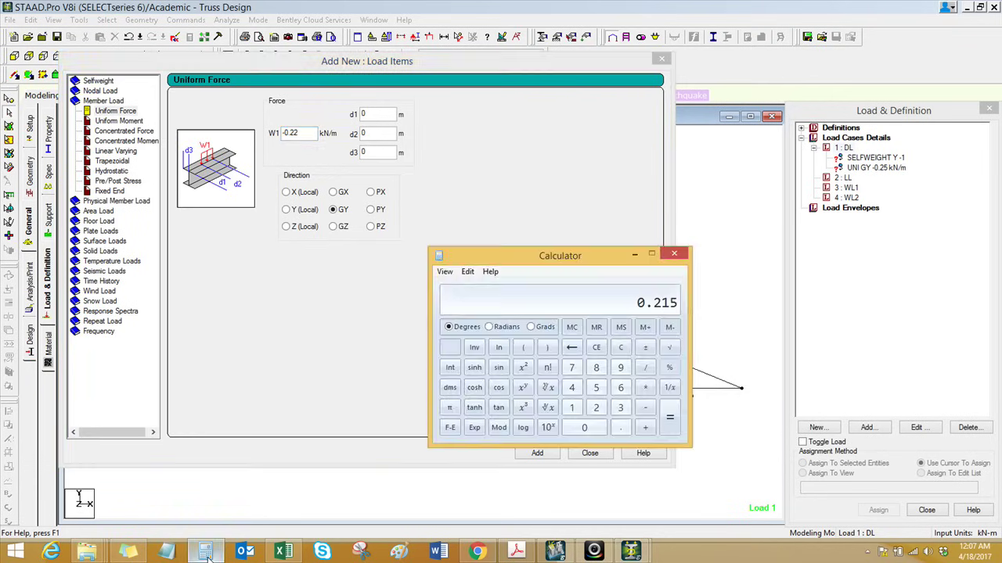
{"action": "left_click", "coordinate": [206, 553]}
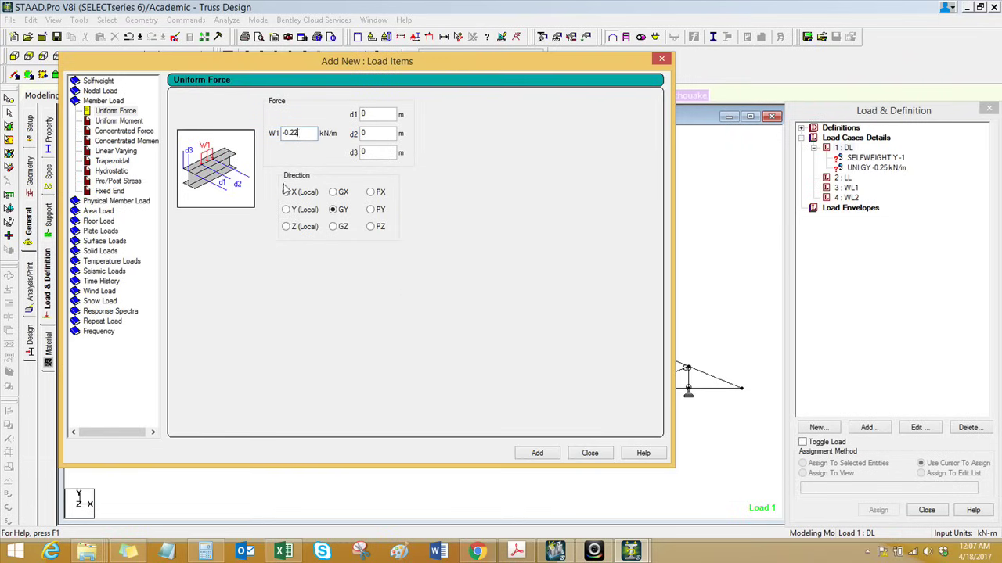
{"action": "left_click", "coordinate": [538, 454]}
{"action": "left_click", "coordinate": [590, 454]}
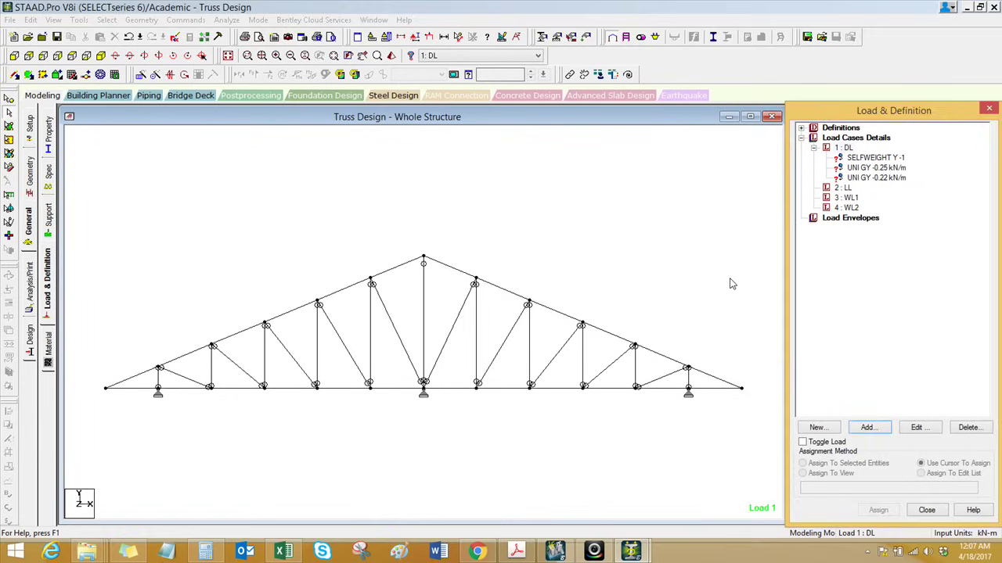
Assign the DL selfweight to all truss members in the view.
{"action": "left_click", "coordinate": [873, 167]}
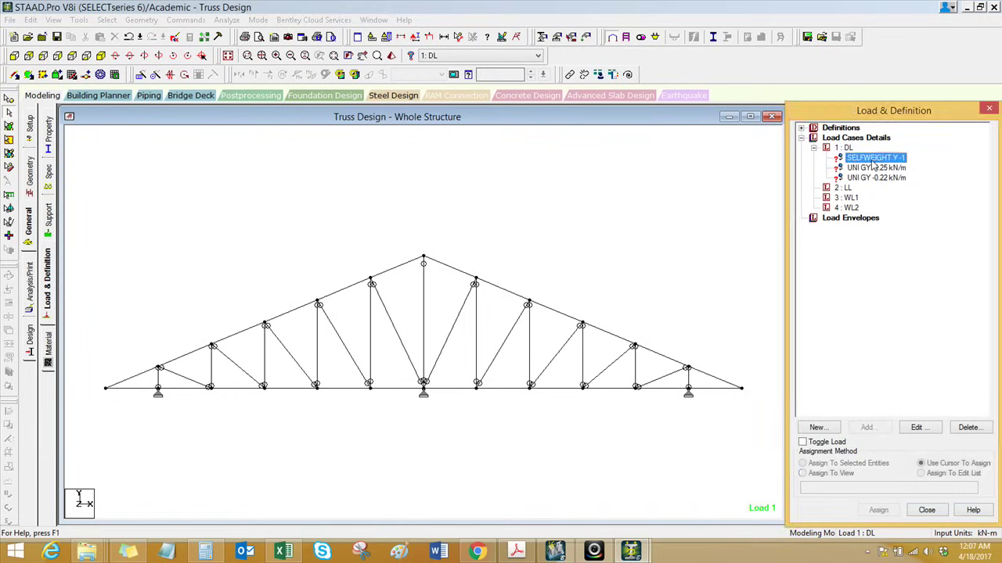
{"action": "left_click", "coordinate": [828, 476]}
{"action": "left_click", "coordinate": [878, 510]}
{"action": "left_click", "coordinate": [908, 473]}
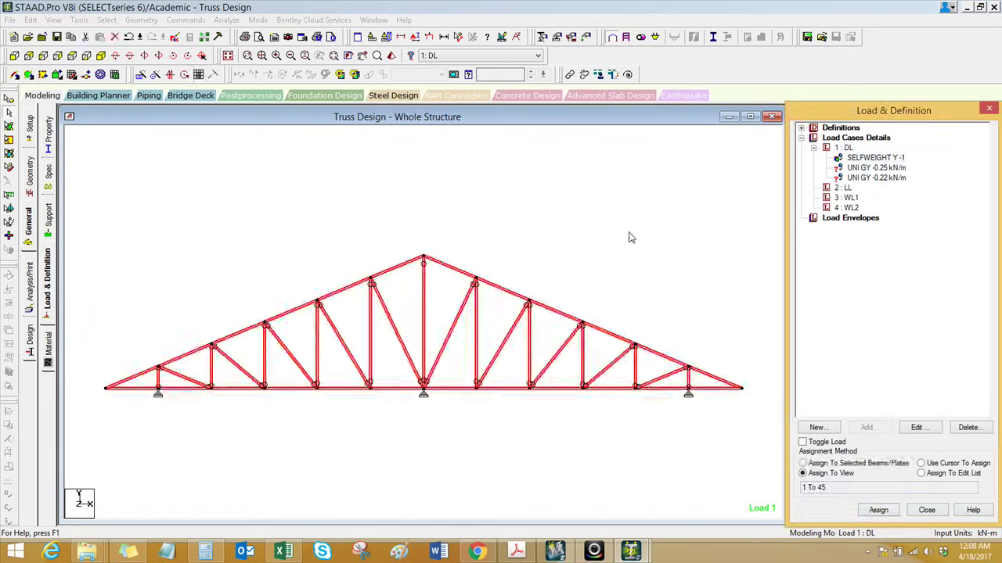
Select all top chord members of the truss and assign the -0.25 kN/m uniform force to the selected beams.
{"action": "left_click", "coordinate": [892, 169]}
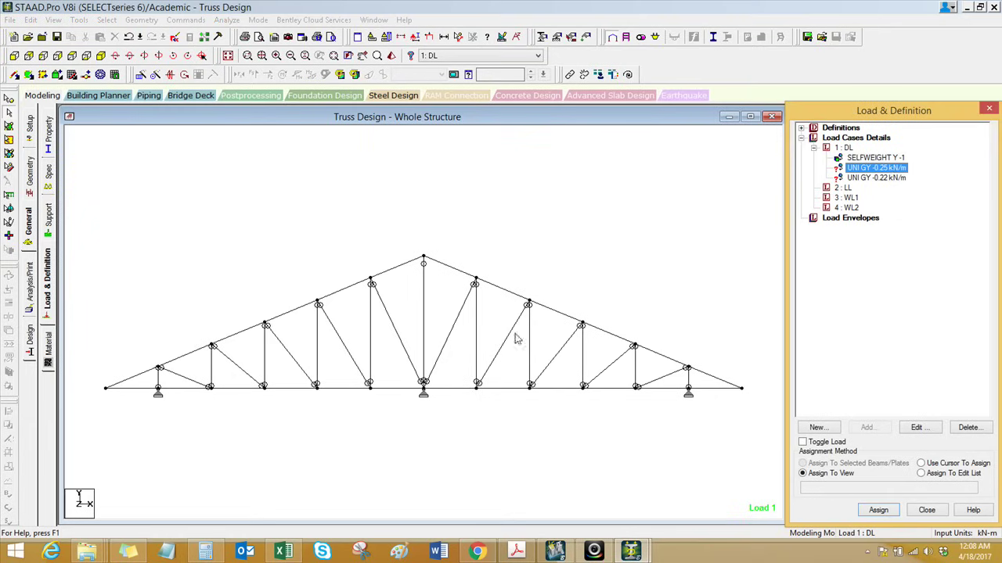
{"action": "left_click", "coordinate": [282, 553]}
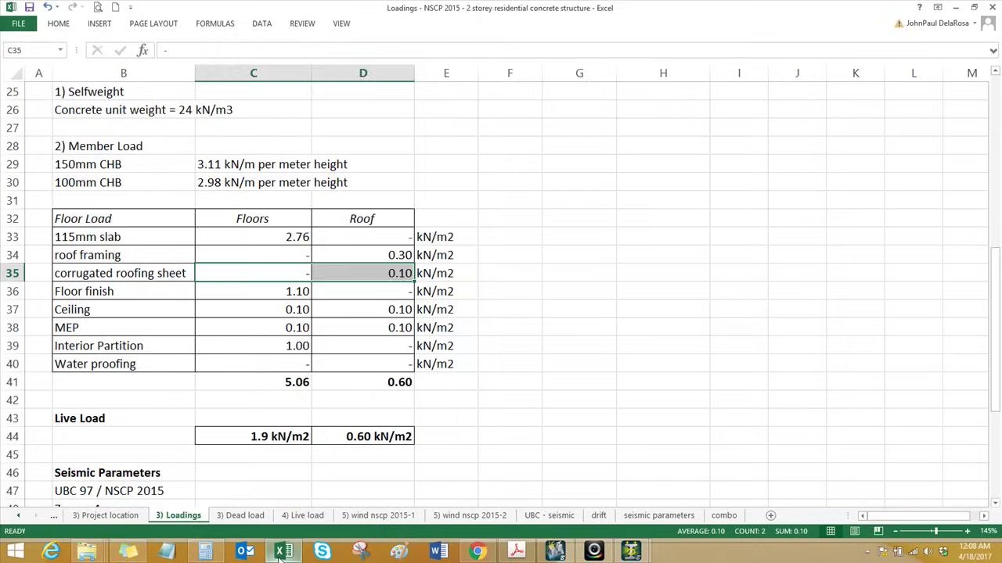
{"action": "left_click", "coordinate": [282, 552]}
{"action": "mouse_move", "coordinate": [141, 380]}
{"action": "left_mouse_down"}
{"action": "mouse_move", "coordinate": [342, 285]}
{"action": "mouse_move", "coordinate": [439, 267]}
{"action": "mouse_move", "coordinate": [508, 285]}
{"action": "mouse_move", "coordinate": [707, 377]}
{"action": "left_mouse_up"}
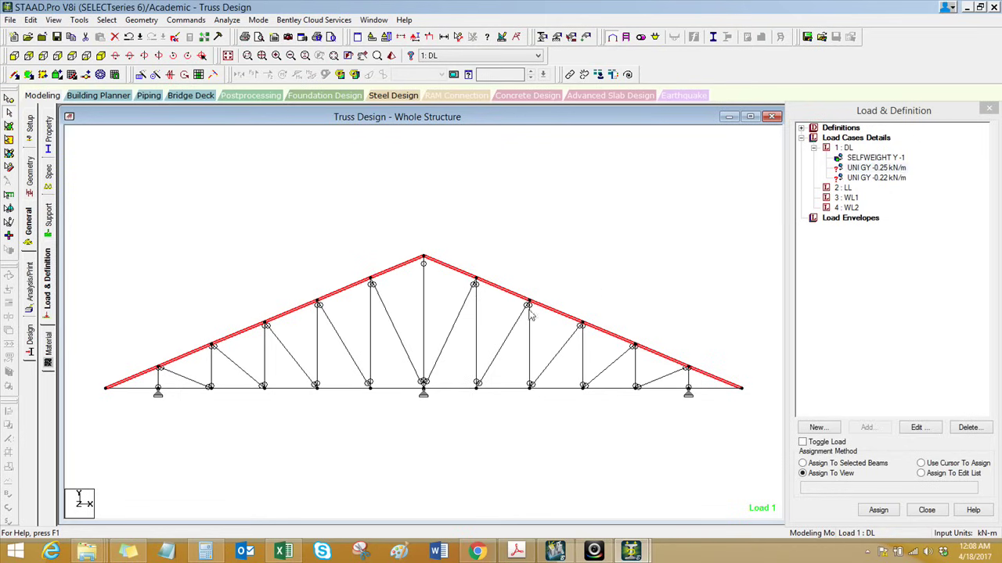
{"action": "scroll", "coordinate": [525, 274], "scroll_direction": "up", "scroll_amount": 1}
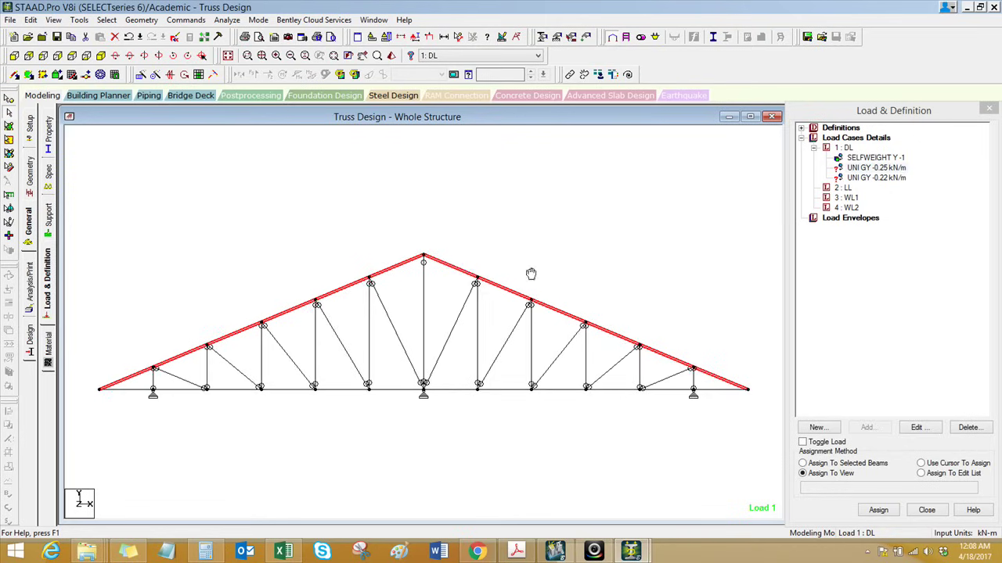
{"action": "left_click", "coordinate": [892, 169]}
{"action": "left_click", "coordinate": [890, 172]}
{"action": "left_click", "coordinate": [888, 169]}
{"action": "left_click", "coordinate": [843, 465]}
{"action": "left_click", "coordinate": [878, 509]}
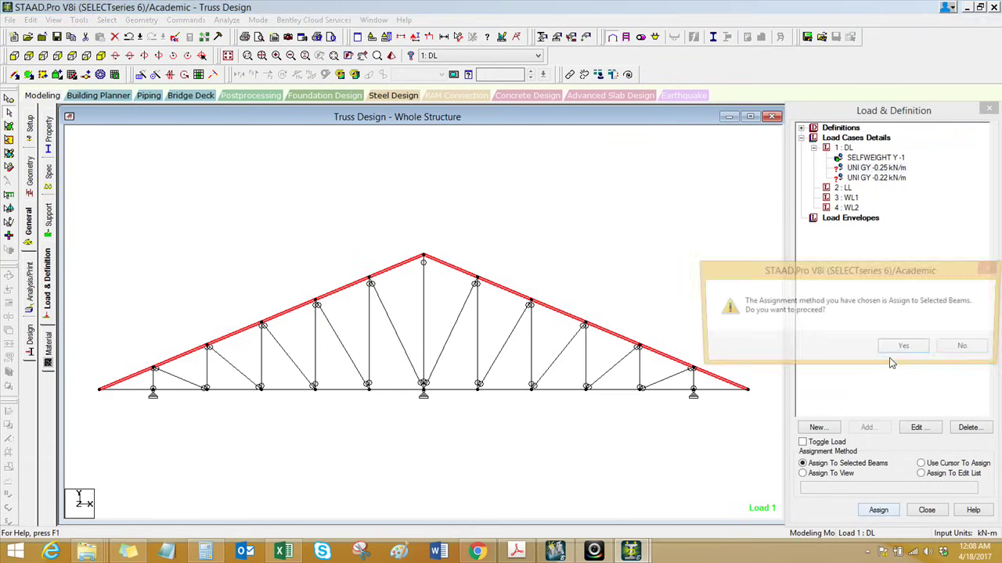
{"action": "left_click", "coordinate": [900, 283]}
Assign the -0.22 kN/m uniform force to the selected top chord members and clear the selection.
{"action": "left_click", "coordinate": [867, 179]}
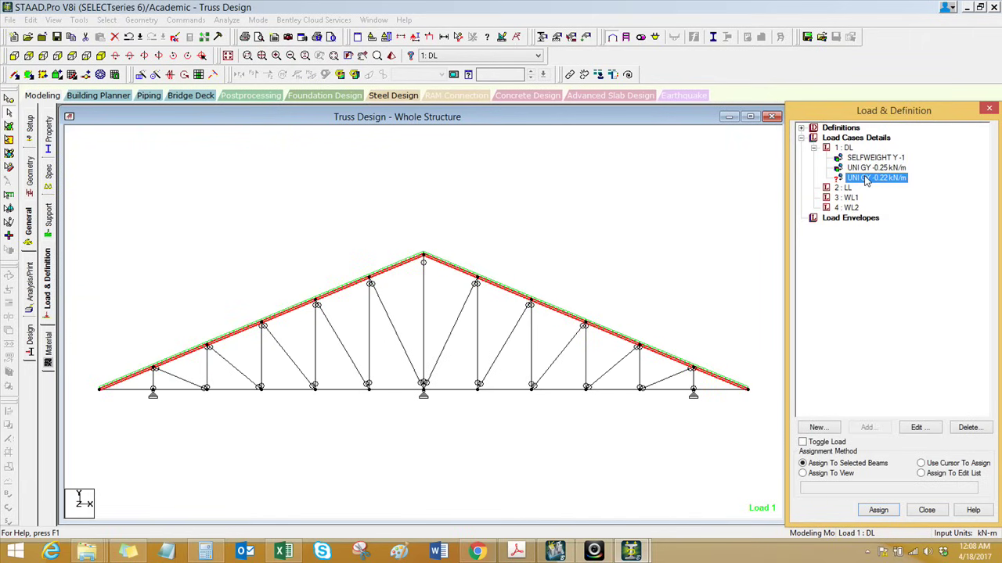
{"action": "left_click", "coordinate": [879, 509]}
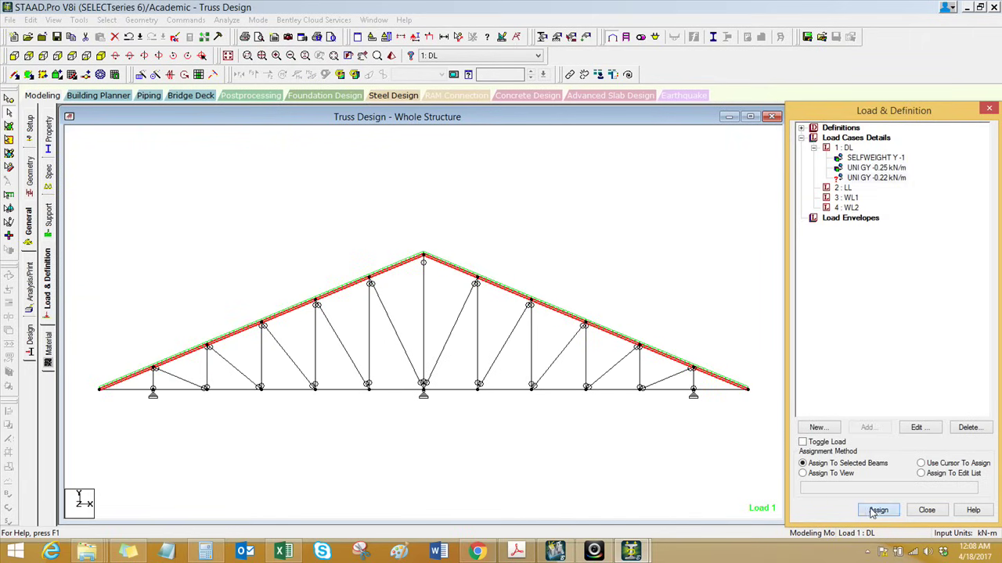
{"action": "left_click", "coordinate": [905, 348]}
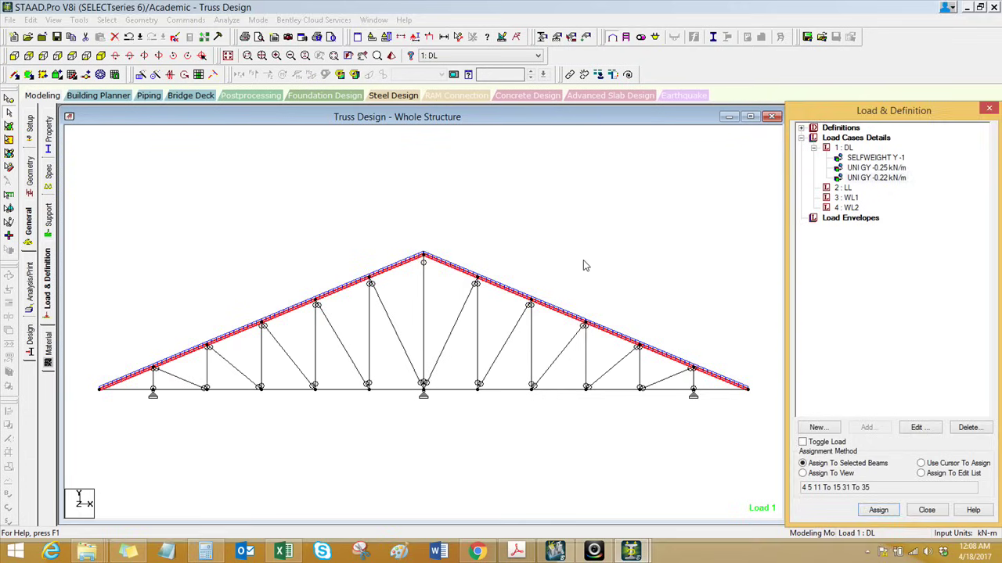
{"action": "left_click", "coordinate": [583, 253]}
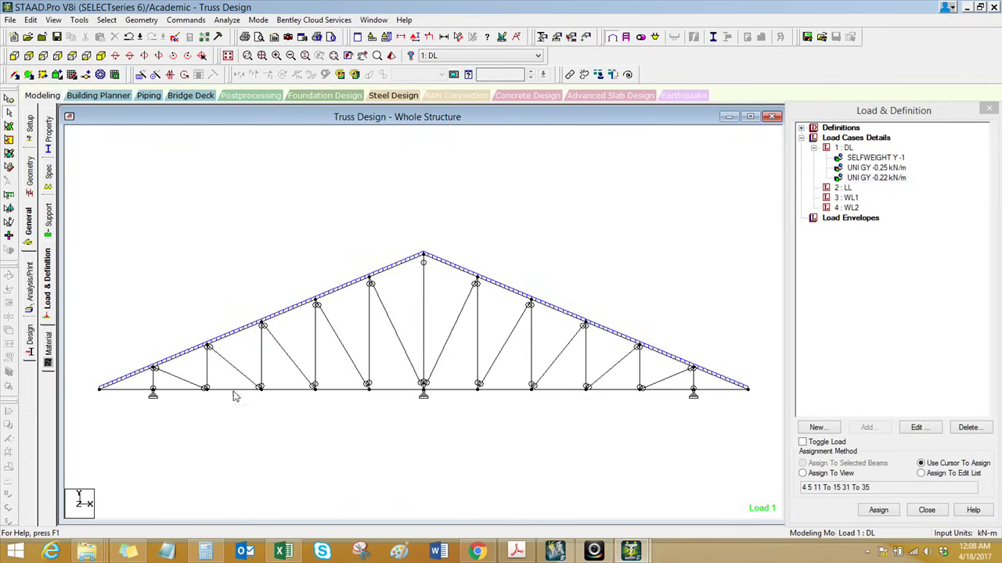
Check the ceiling and MEP roof loads in the Excel workbook and calculate their uniform member load from 0.2 kN/m2 in Calculator.
{"action": "left_click", "coordinate": [283, 552]}
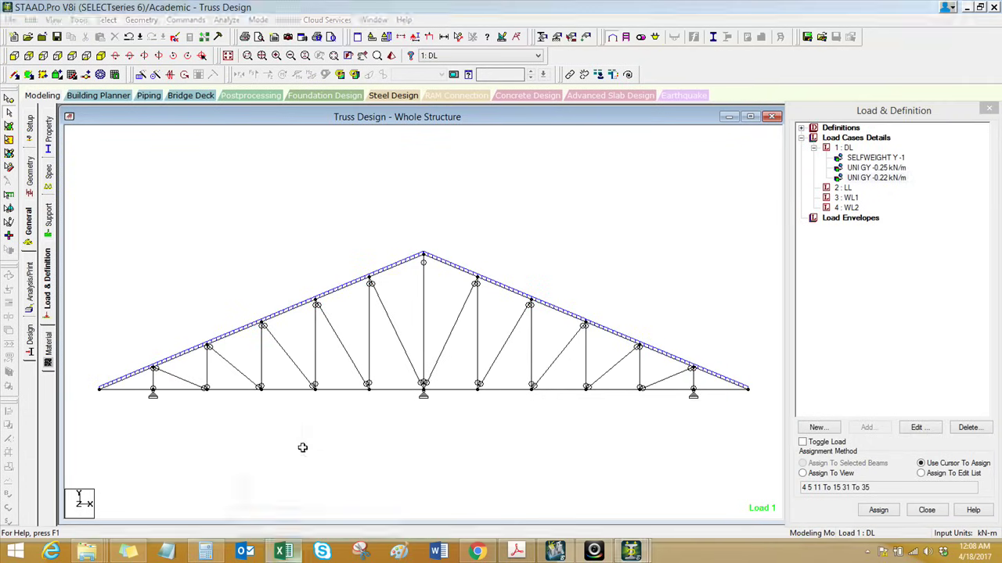
{"action": "left_click_drag", "start_coordinate": [126, 313], "coordinate": [361, 327]}
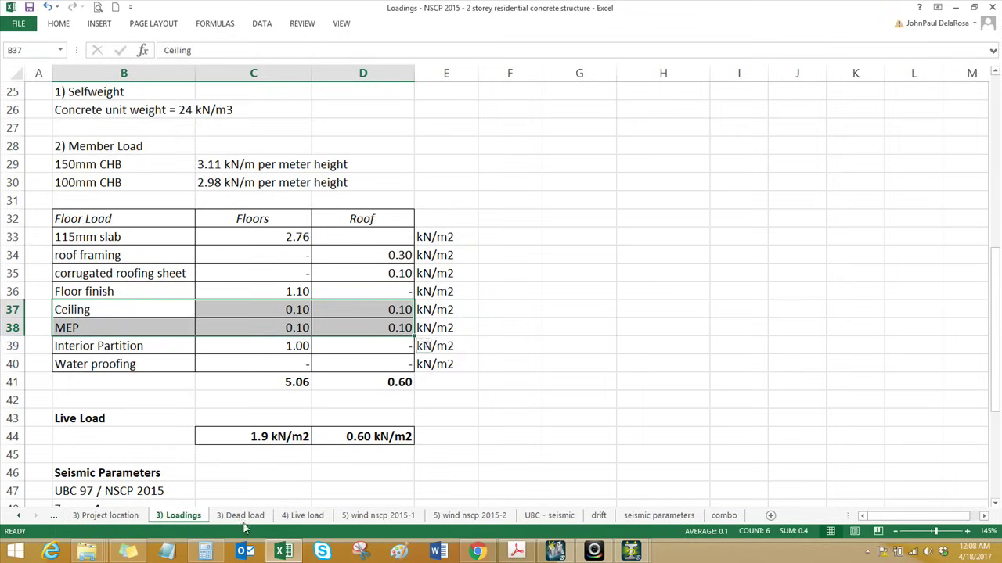
{"action": "left_click", "coordinate": [365, 309]}
{"action": "left_click_drag", "start_coordinate": [366, 317], "coordinate": [368, 324]}
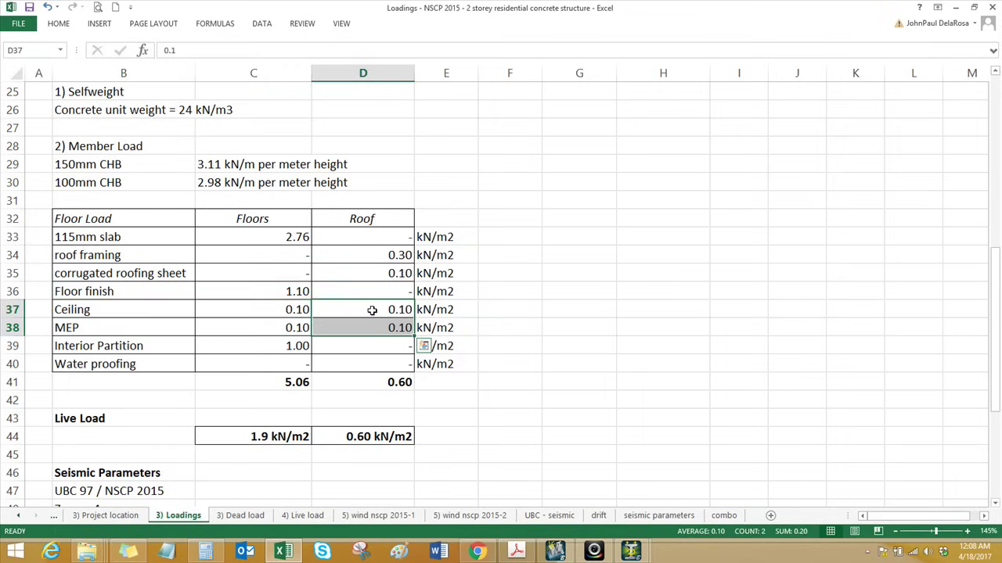
{"action": "left_click", "coordinate": [212, 552]}
{"action": "type", "text": "0.2"}
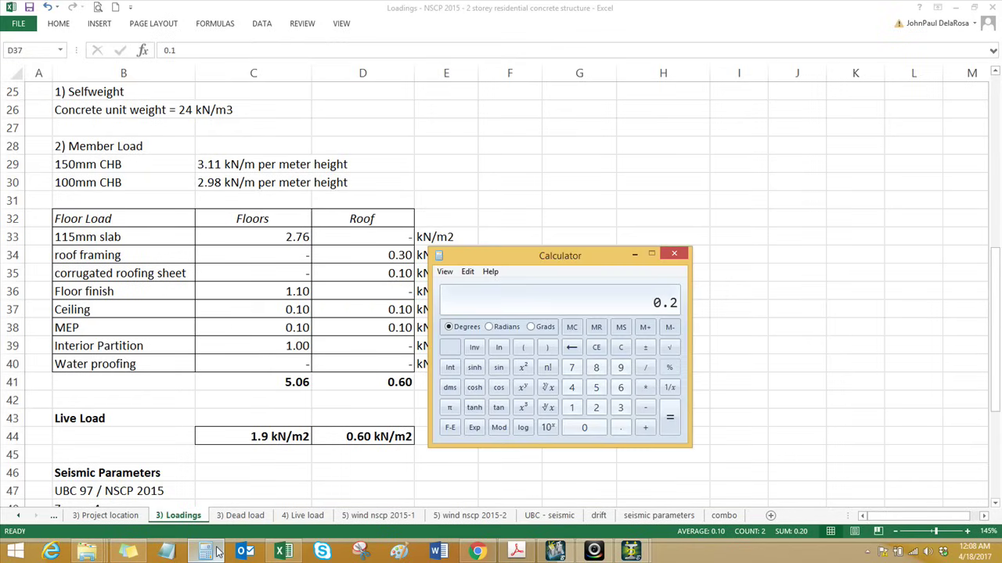
{"action": "type", "text": "0.3"}
{"action": "key", "text": "Return"}
Back in the Truss Design model, add a uniform force of -0.5 kN/m in the GY direction to load case DL.
{"action": "mouse_move", "coordinate": [630, 551]}
{"action": "left_click", "coordinate": [692, 497]}
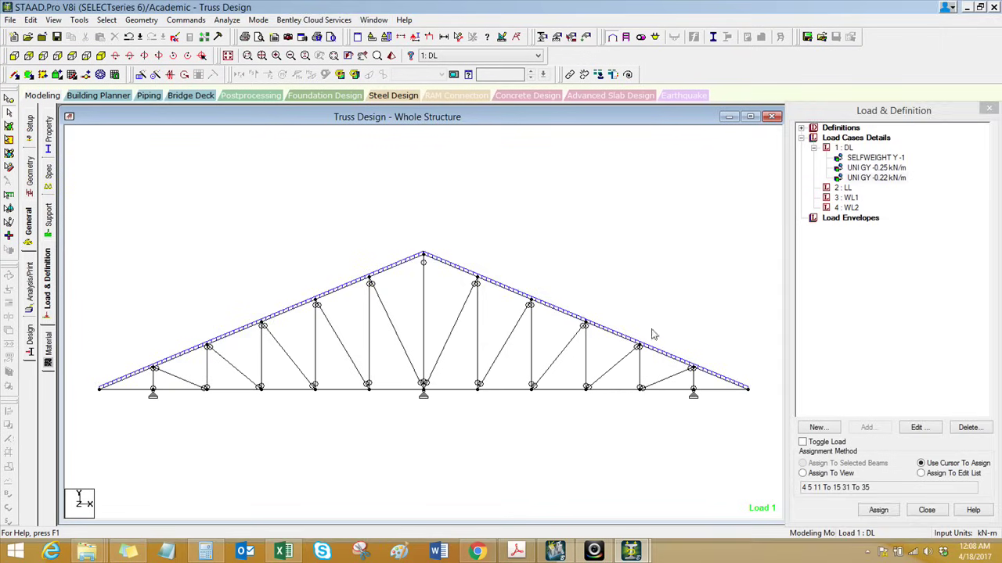
{"action": "left_click", "coordinate": [844, 148]}
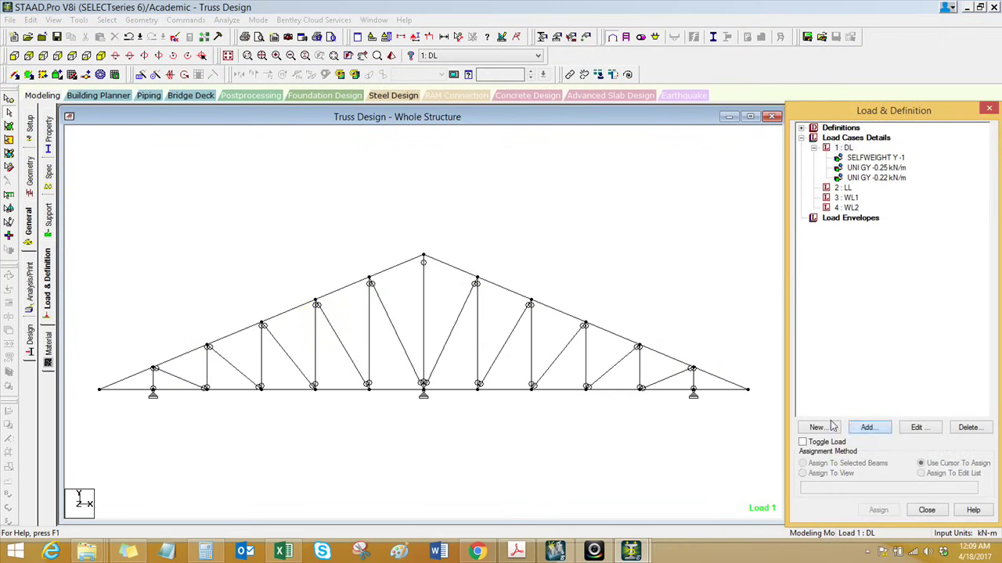
{"action": "left_click", "coordinate": [867, 427]}
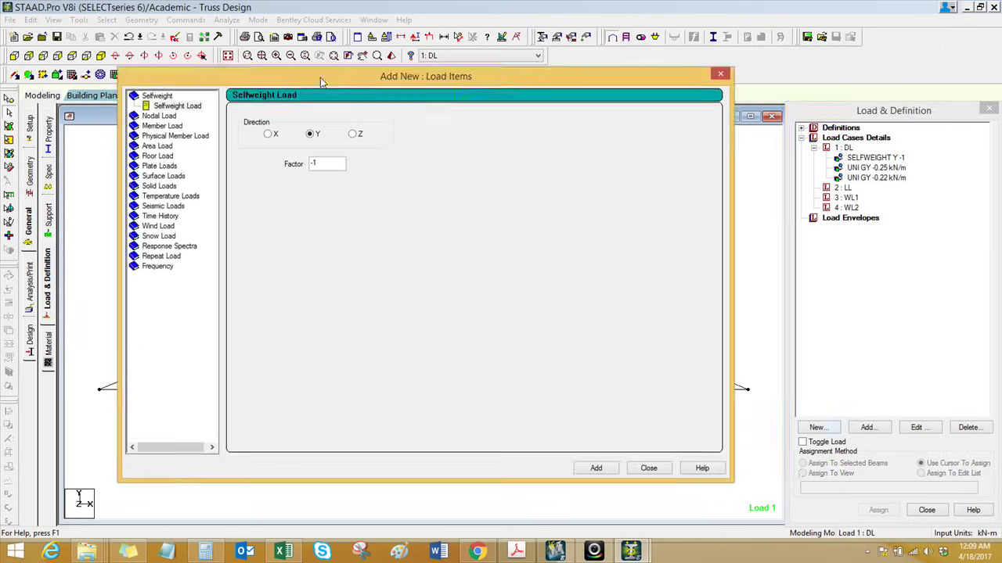
{"action": "left_click", "coordinate": [162, 126]}
{"action": "double_click", "coordinate": [345, 149]}
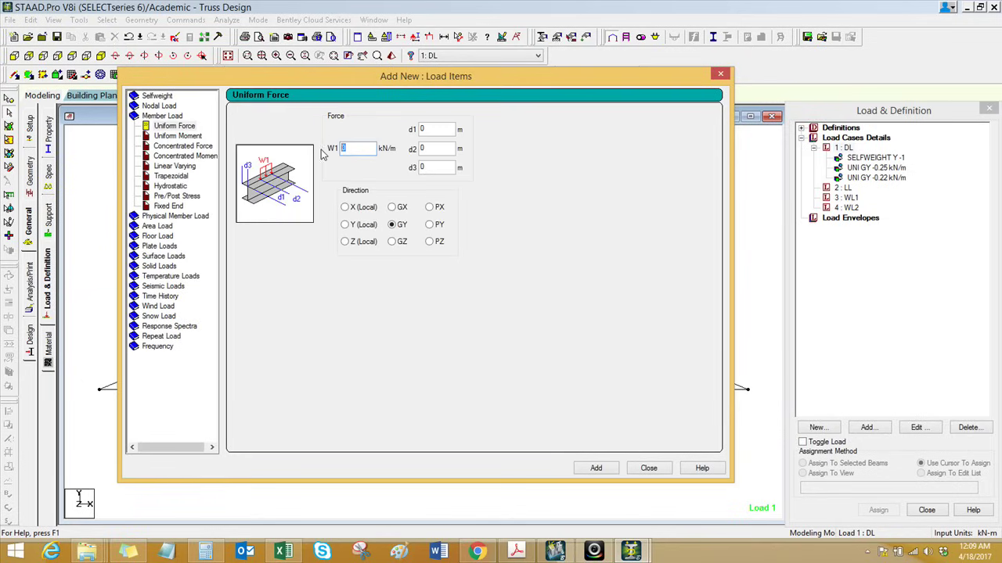
{"action": "left_click", "coordinate": [596, 468]}
{"action": "left_click", "coordinate": [648, 468]}
{"action": "left_click", "coordinate": [872, 189]}
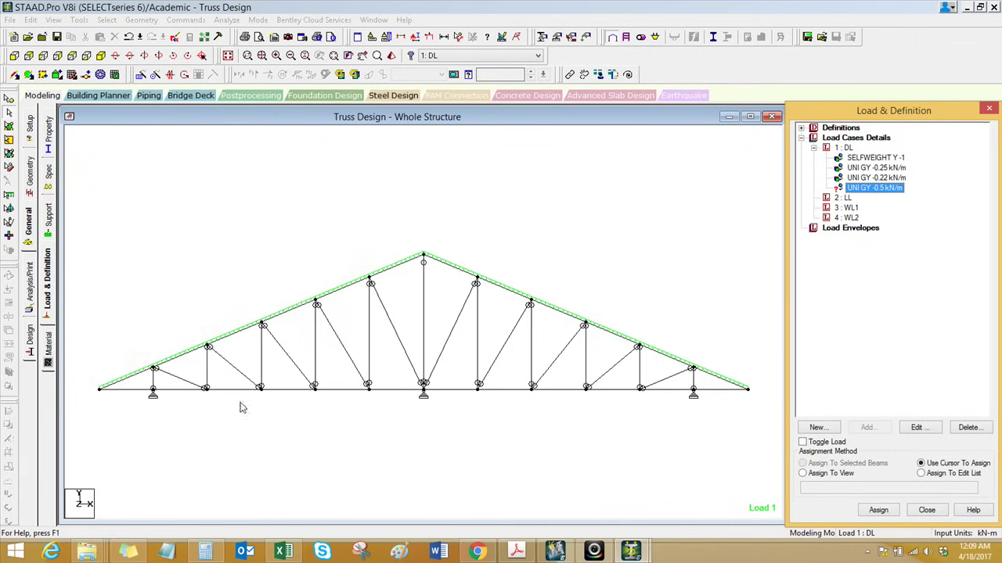
{"action": "left_click", "coordinate": [99, 389]}
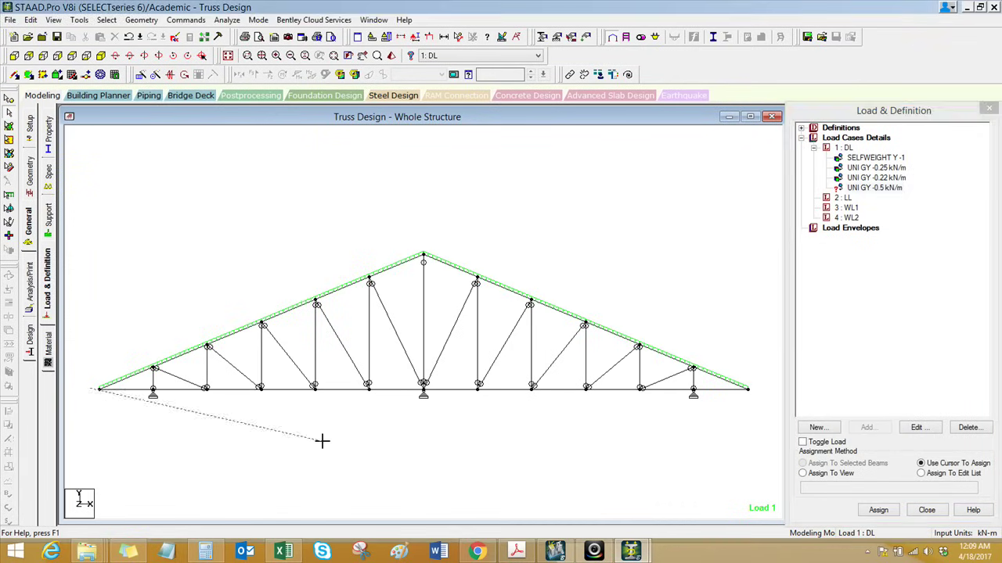
{"action": "left_click", "coordinate": [198, 418]}
{"action": "key", "text": "Escape"}
Change the selection mode, window-select all bottom chord members and assign the -0.5 kN/m uniform force to the selected beams.
{"action": "right_click", "coordinate": [298, 181]}
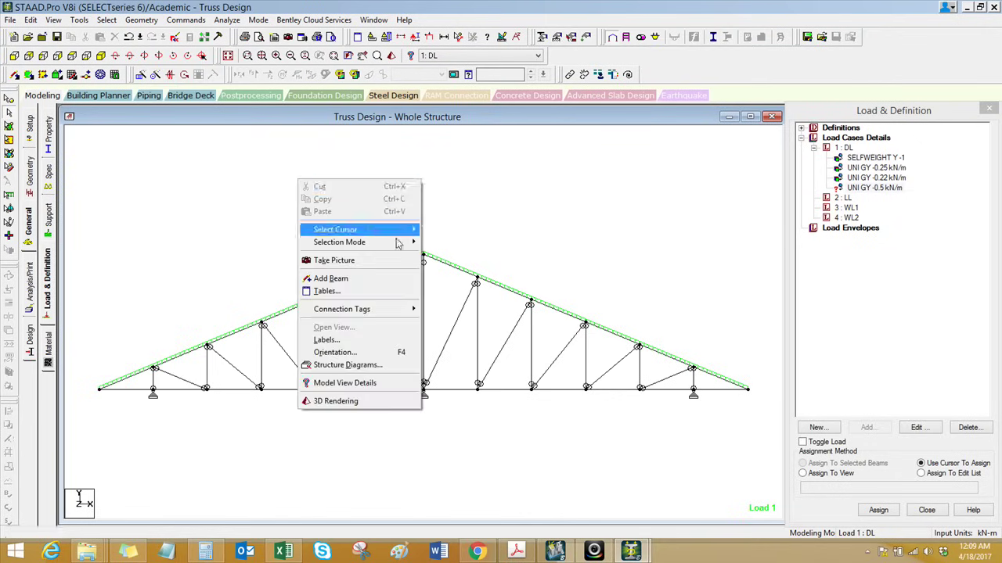
{"action": "mouse_move", "coordinate": [399, 242]}
{"action": "left_click", "coordinate": [446, 243]}
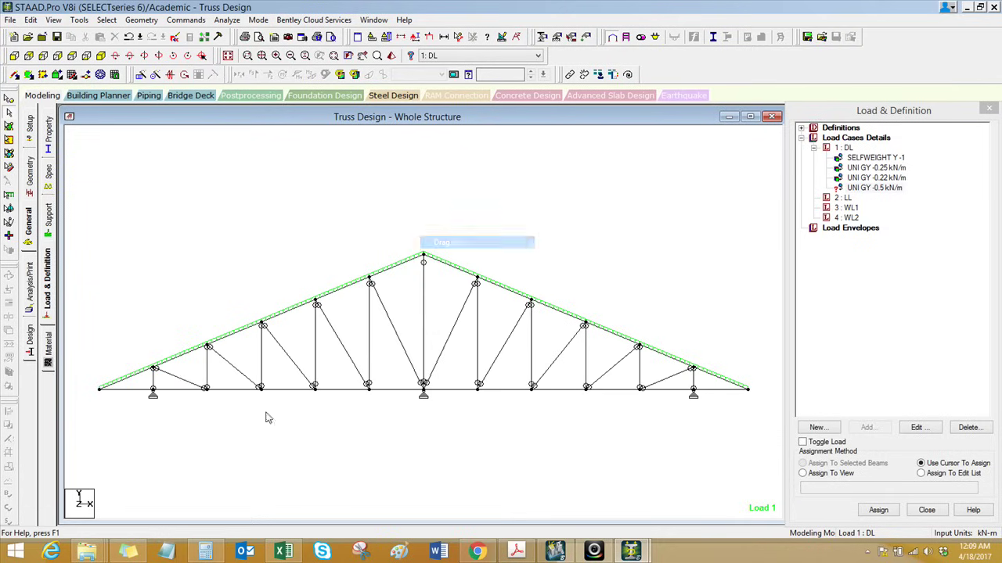
{"action": "left_click_drag", "start_coordinate": [763, 442], "coordinate": [356, 385]}
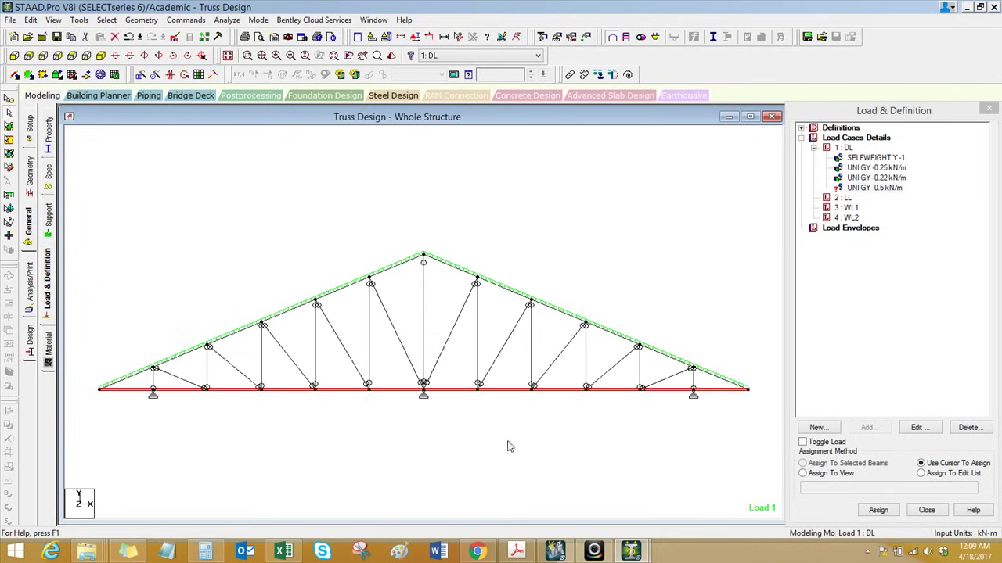
{"action": "left_click", "coordinate": [857, 188]}
{"action": "left_click", "coordinate": [845, 467]}
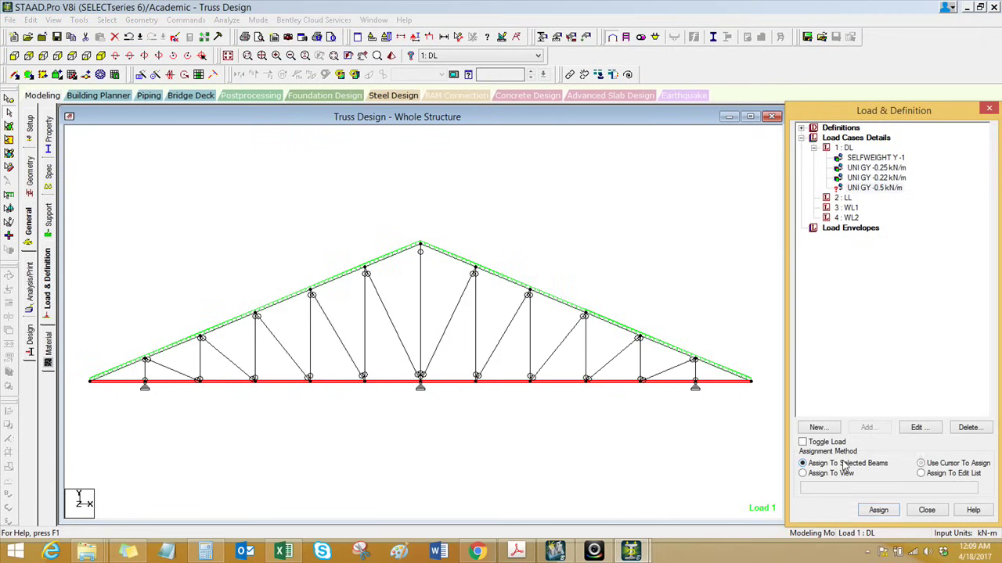
{"action": "left_click", "coordinate": [875, 510]}
{"action": "left_click", "coordinate": [903, 348]}
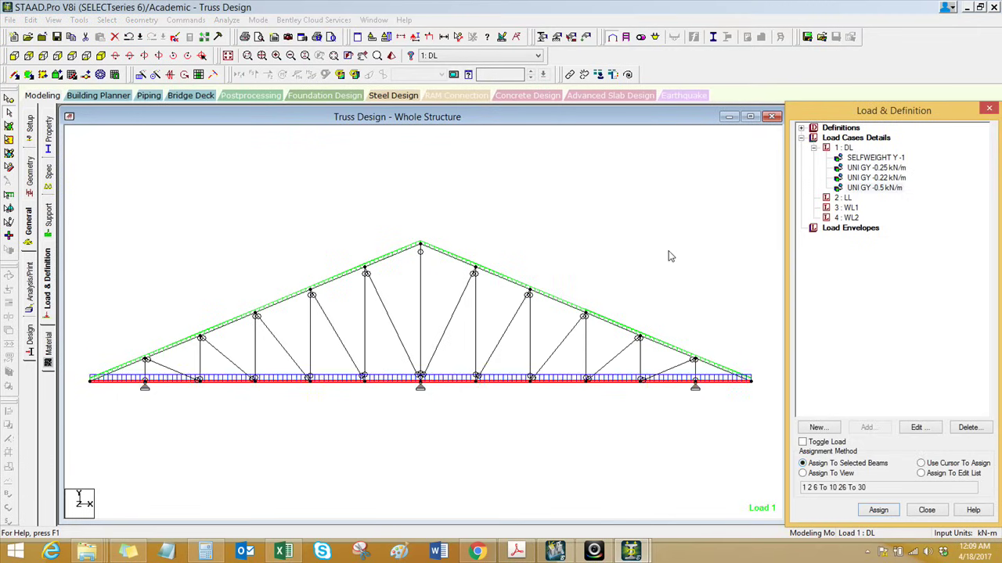
Check the member assignments of the three uniform forces in load case DL one by one and clear the selection.
{"action": "left_click", "coordinate": [870, 169]}
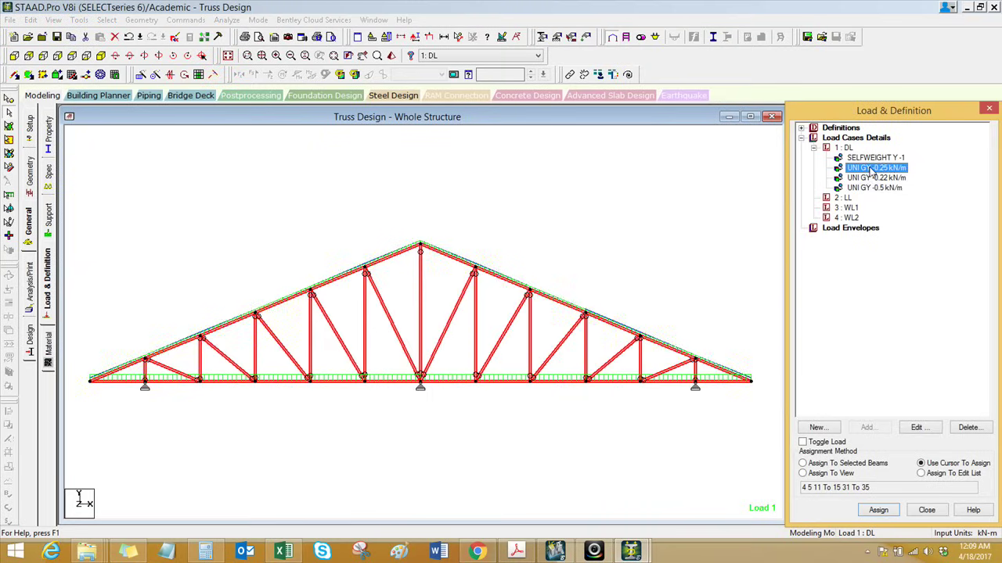
{"action": "left_click", "coordinate": [874, 178]}
{"action": "left_click", "coordinate": [875, 188]}
{"action": "left_click", "coordinate": [540, 186]}
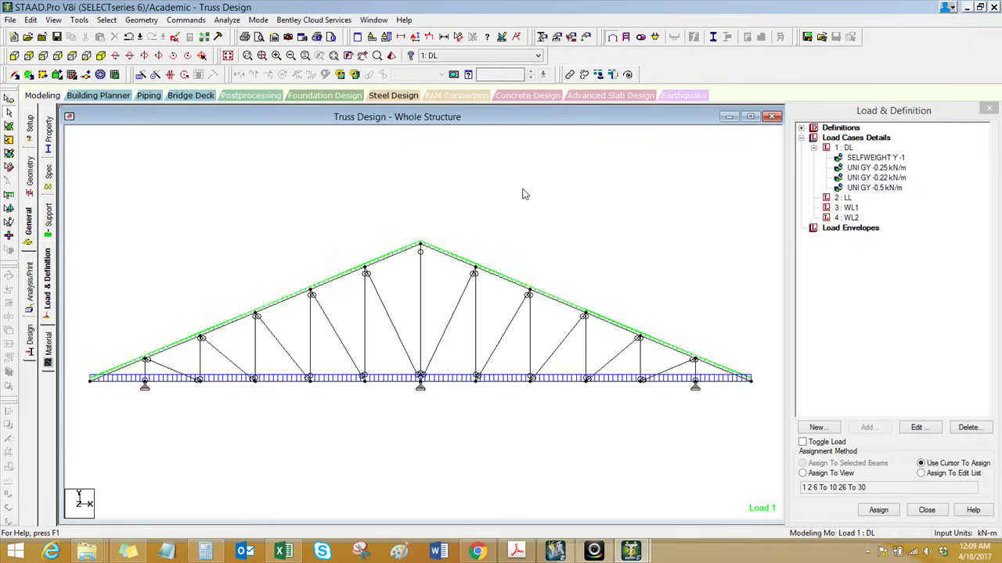
Calculate the live load from 0.6 kN/m2 in Calculator and add a uniform force of -1.5 kN/m in the GY direction to load case LL.
{"action": "left_click", "coordinate": [843, 198]}
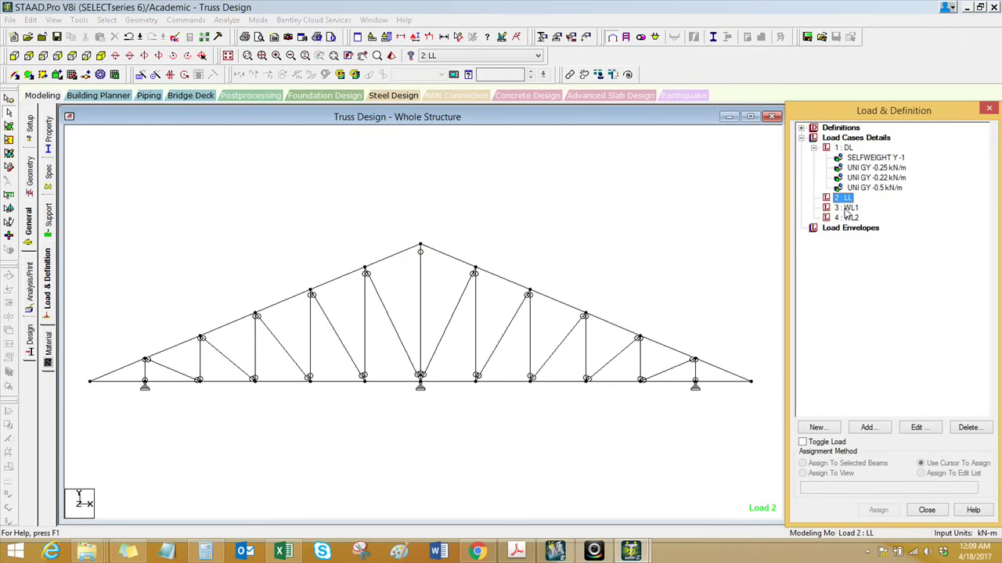
{"action": "left_click", "coordinate": [864, 428]}
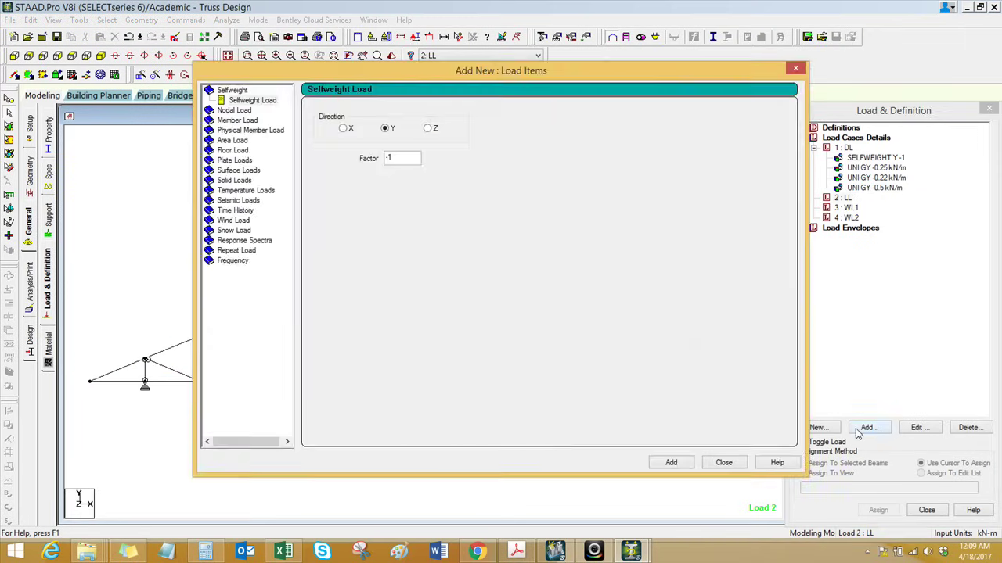
{"action": "left_click", "coordinate": [237, 120]}
{"action": "left_click", "coordinate": [205, 552]}
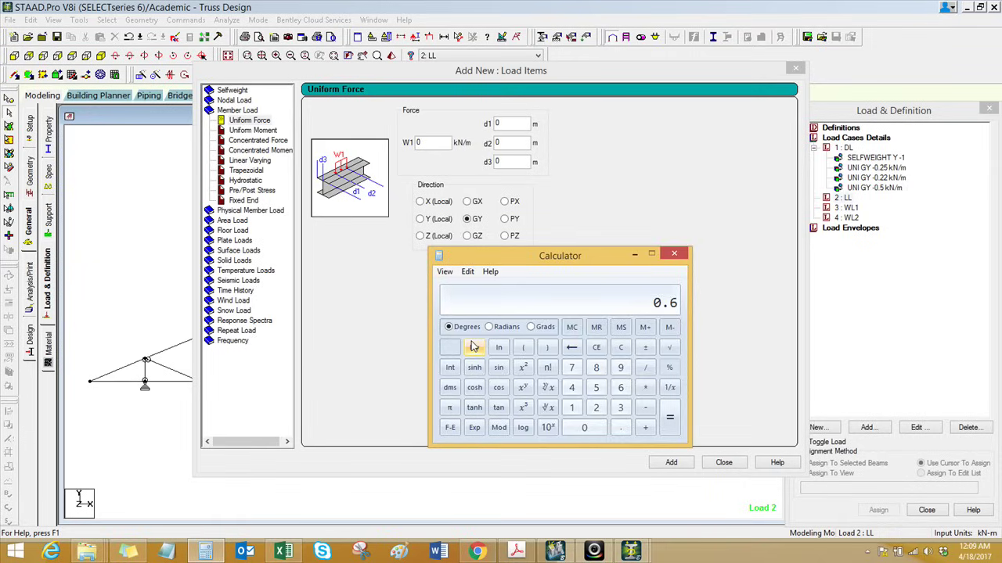
{"action": "type", "text": "5"}
{"action": "key", "text": "Return"}
{"action": "double_click", "coordinate": [439, 143]}
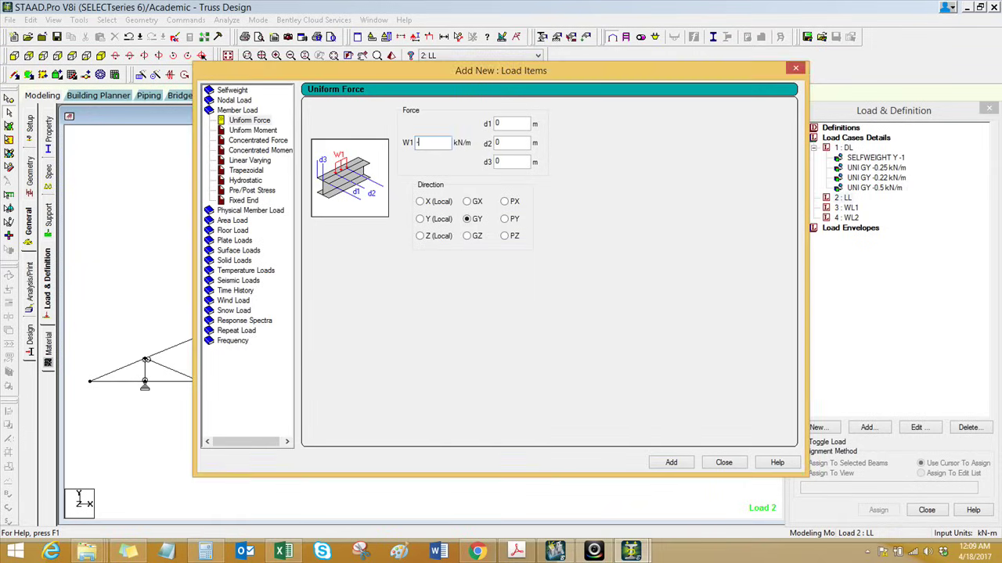
{"action": "left_click", "coordinate": [673, 462]}
{"action": "left_click", "coordinate": [719, 466]}
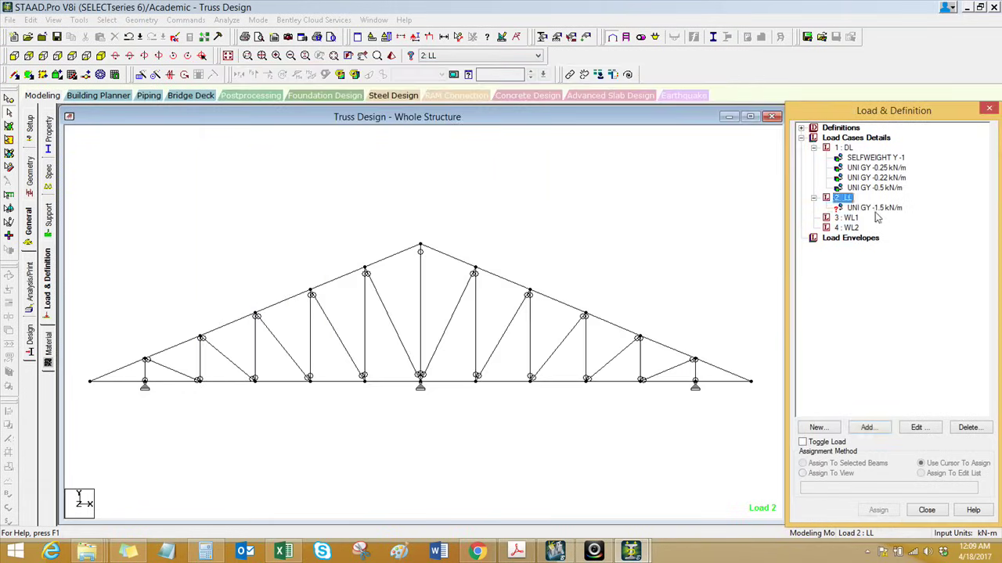
Select all top chord members of the truss, assign the -1.5 kN/m uniform force to the selected beams and clear the selection.
{"action": "left_click", "coordinate": [140, 362]}
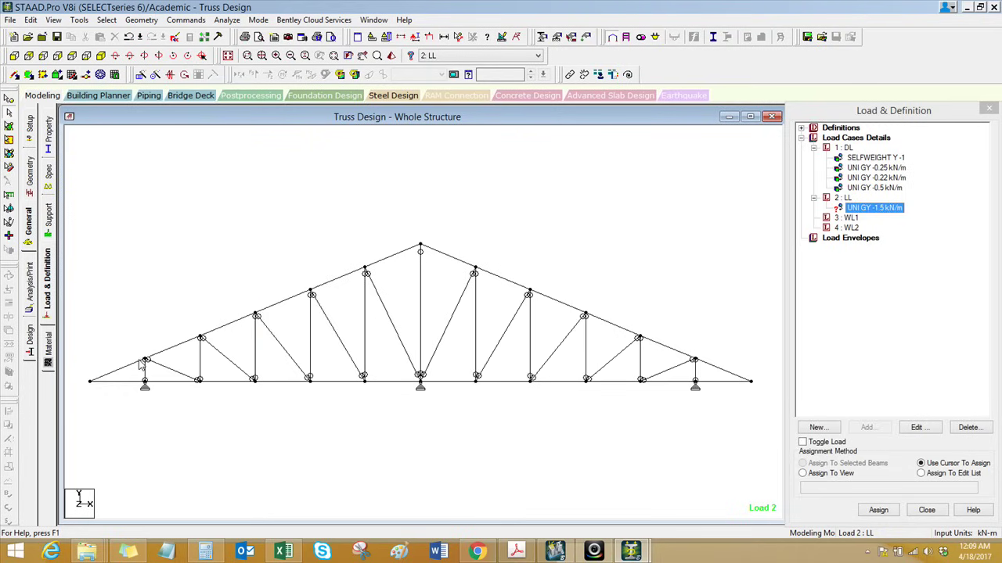
{"action": "left_click", "coordinate": [176, 349]}
{"action": "left_click", "coordinate": [231, 327]}
{"action": "left_click", "coordinate": [274, 309]}
{"action": "left_click", "coordinate": [326, 287]}
{"action": "left_click", "coordinate": [386, 263]}
{"action": "left_click", "coordinate": [442, 259]}
{"action": "left_click", "coordinate": [504, 281]}
{"action": "left_click", "coordinate": [554, 303]}
{"action": "left_click", "coordinate": [610, 331]}
{"action": "left_click", "coordinate": [665, 350]}
{"action": "left_click", "coordinate": [723, 373]}
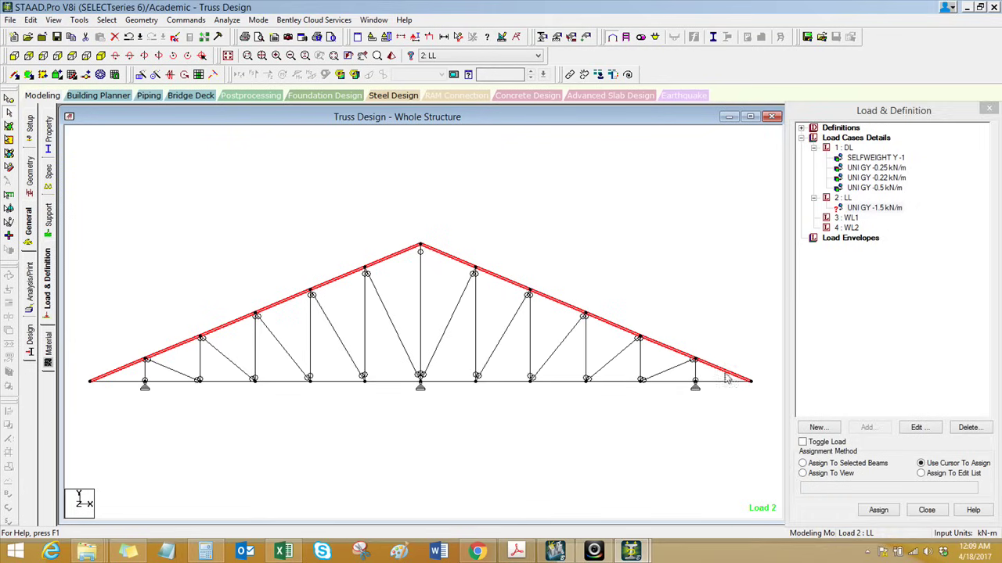
{"action": "left_click", "coordinate": [861, 465]}
{"action": "left_click", "coordinate": [878, 509]}
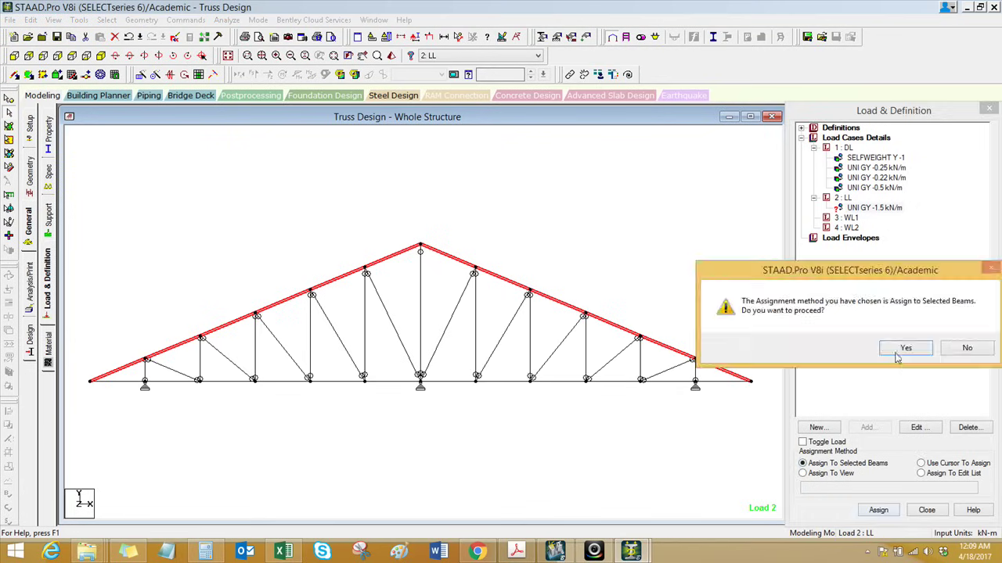
{"action": "left_click", "coordinate": [843, 284]}
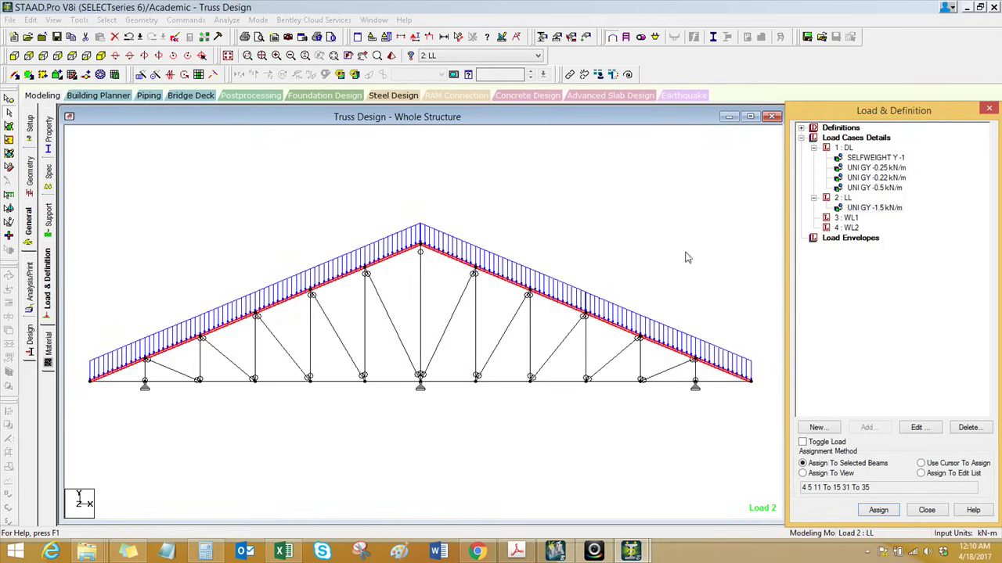
{"action": "left_click", "coordinate": [686, 258]}
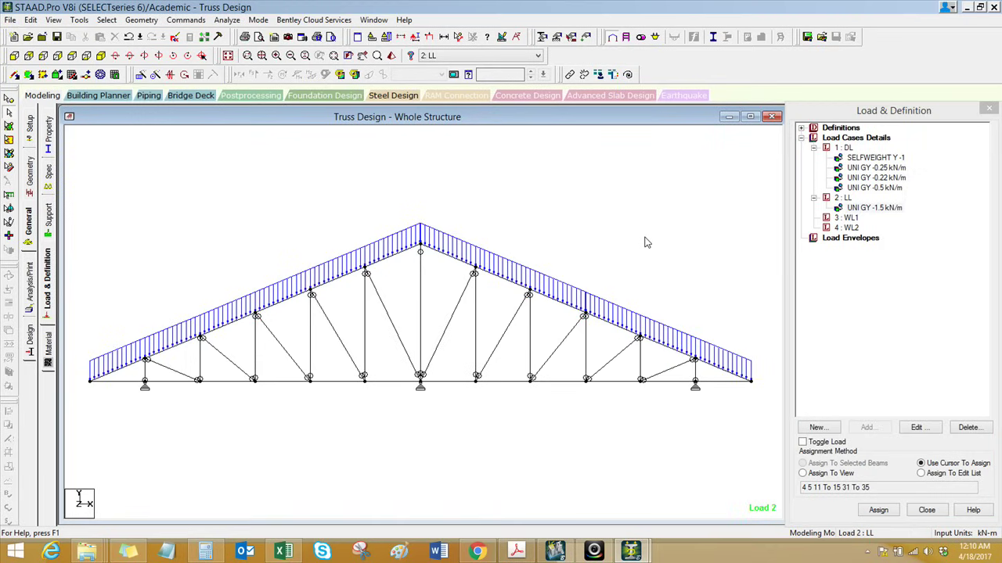
Switch to the Excel workbook and find the truss wind load table on the "5) wind nscp 2015-2" sheet.
{"action": "left_click", "coordinate": [284, 551]}
{"action": "left_click", "coordinate": [472, 516]}
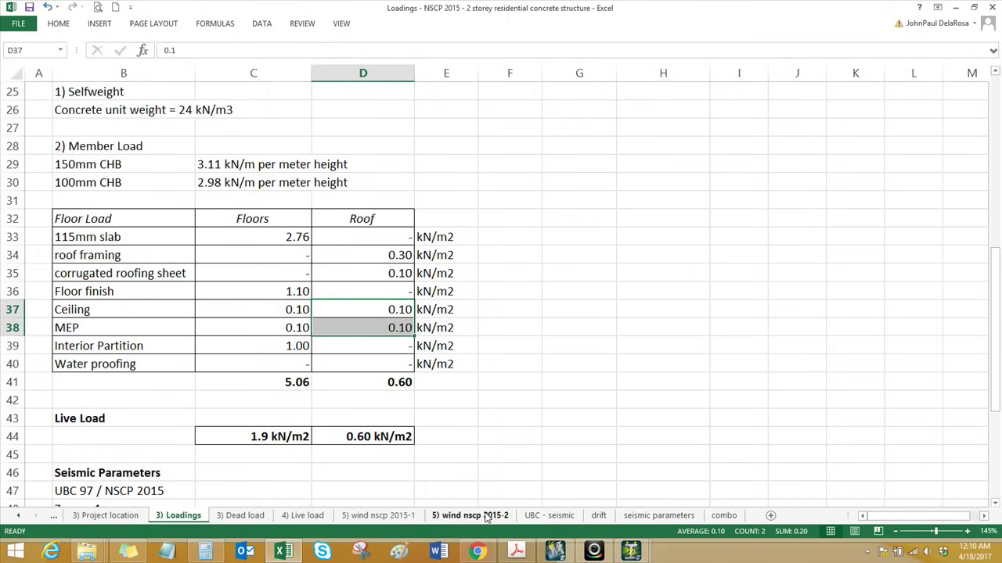
{"action": "left_click", "coordinate": [593, 403]}
{"action": "scroll", "coordinate": [527, 385], "scroll_direction": "down", "scroll_amount": 3, "text": "ctrl"}
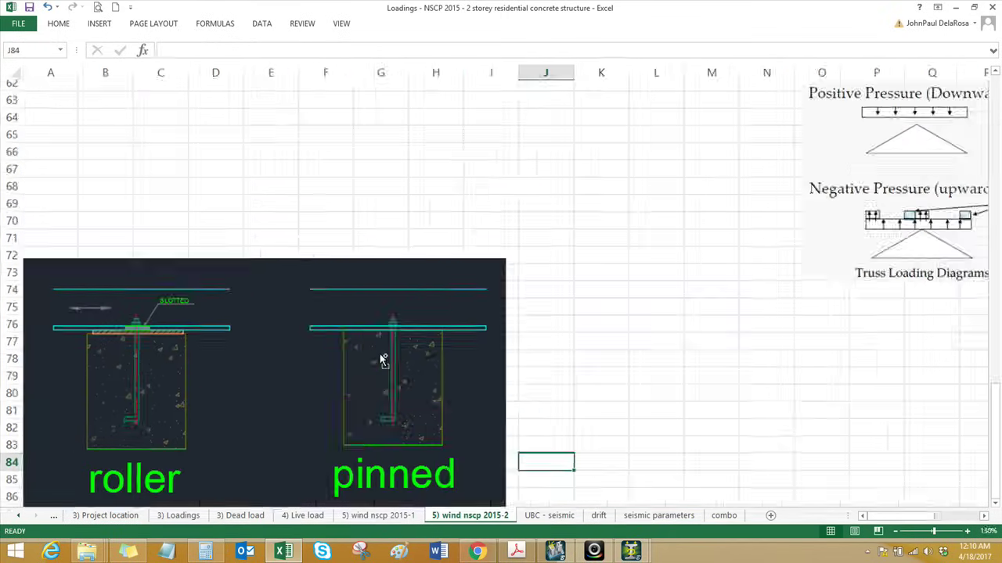
{"action": "scroll", "coordinate": [510, 376], "scroll_direction": "up", "scroll_amount": 5}
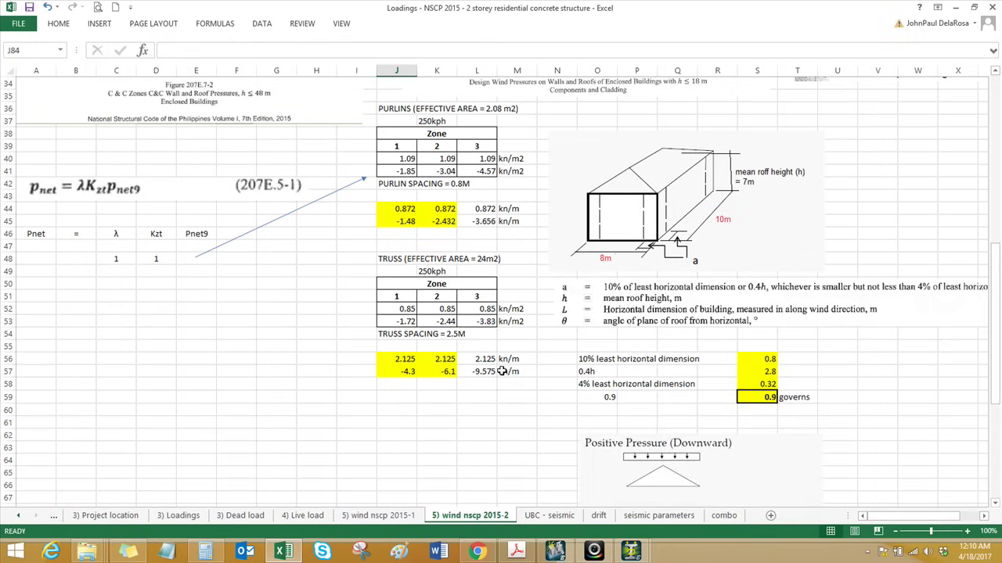
{"action": "scroll", "coordinate": [330, 371], "scroll_direction": "up", "scroll_amount": 1}
{"action": "left_click", "coordinate": [388, 185]}
{"action": "left_click", "coordinate": [410, 331]}
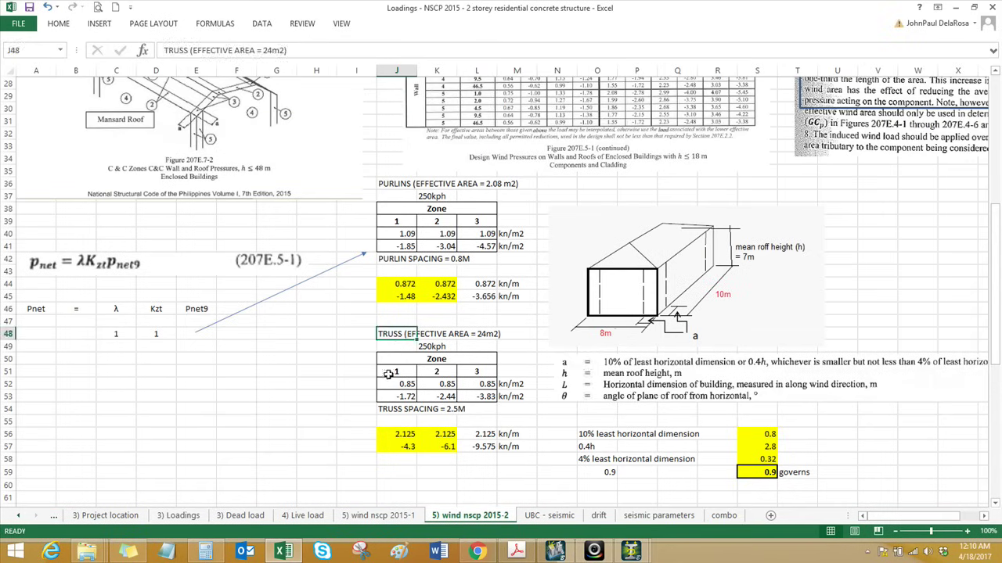
{"action": "scroll", "coordinate": [395, 384], "scroll_direction": "up", "scroll_amount": 1, "text": "ctrl"}
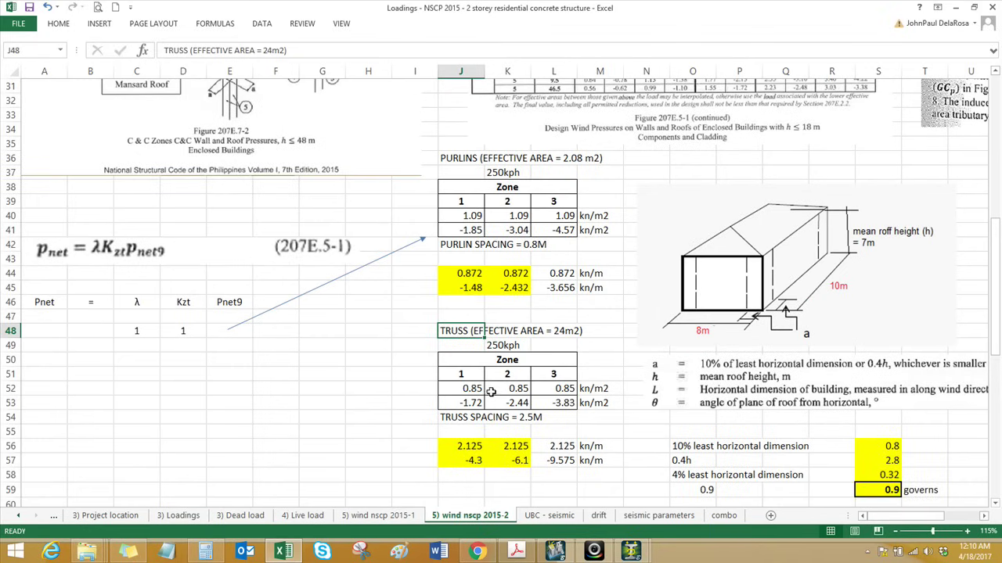
Examine the net design wind pressure table, the truss spacing with its wind line loads per zone, and the roof zone figures.
{"action": "scroll", "coordinate": [490, 392], "scroll_direction": "up", "scroll_amount": 6}
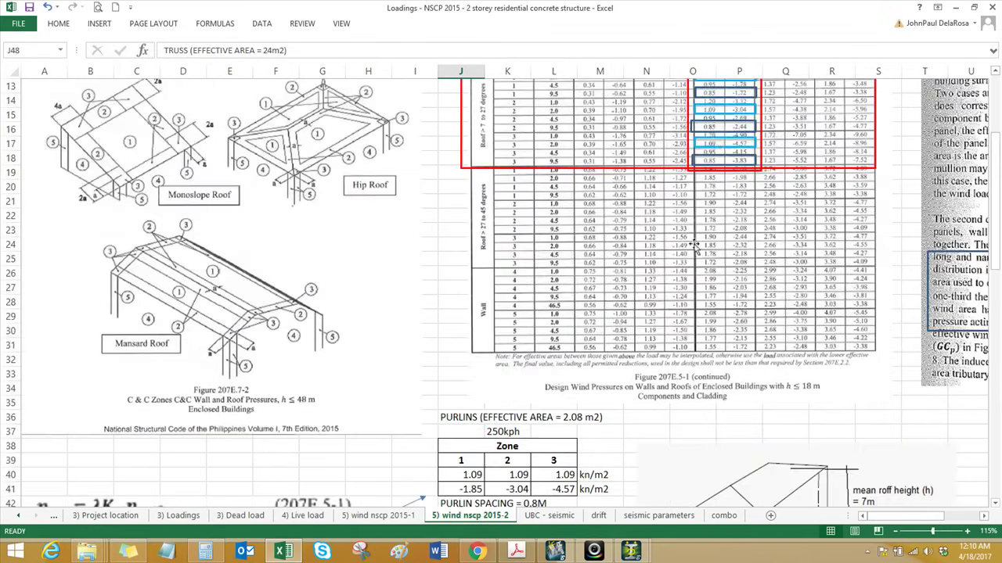
{"action": "scroll", "coordinate": [677, 164], "scroll_direction": "up", "scroll_amount": 1}
{"action": "scroll", "coordinate": [618, 205], "scroll_direction": "down", "scroll_amount": 5}
{"action": "scroll", "coordinate": [612, 207], "scroll_direction": "down", "scroll_amount": 2}
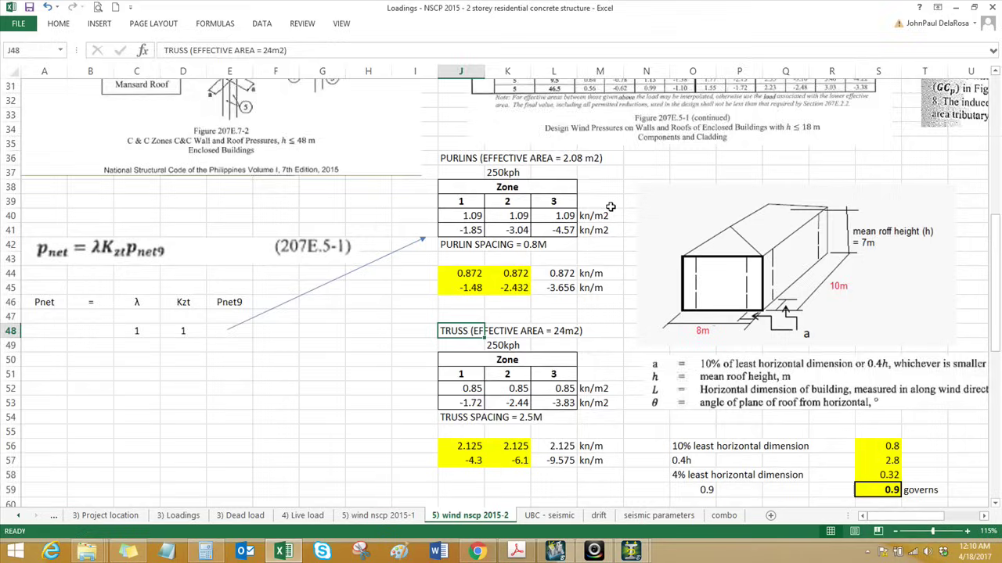
{"action": "left_click", "coordinate": [344, 383]}
{"action": "scroll", "coordinate": [450, 380], "scroll_direction": "down", "scroll_amount": 2}
{"action": "left_click", "coordinate": [454, 332]}
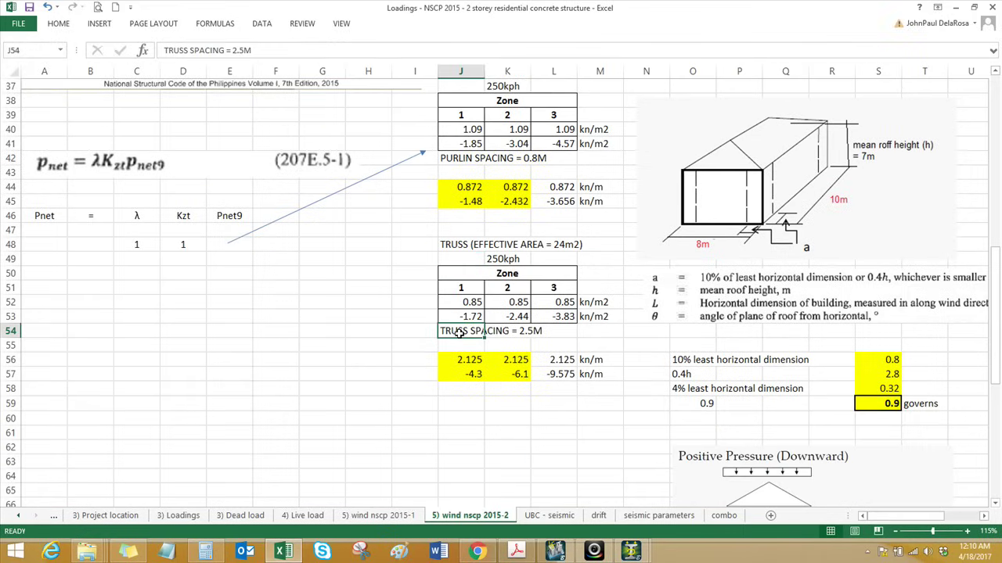
{"action": "left_click", "coordinate": [433, 419]}
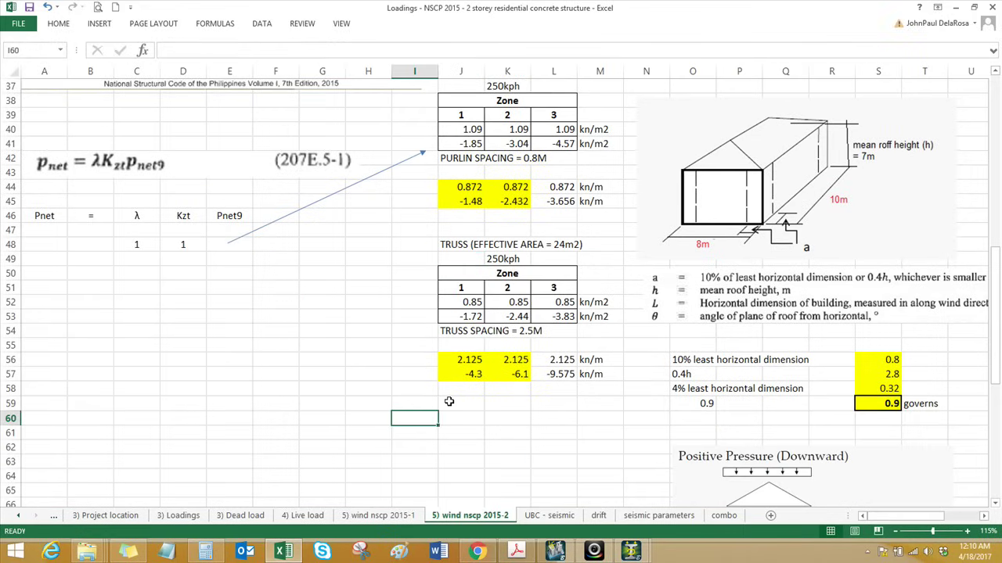
{"action": "scroll", "coordinate": [447, 384], "scroll_direction": "up", "scroll_amount": 12}
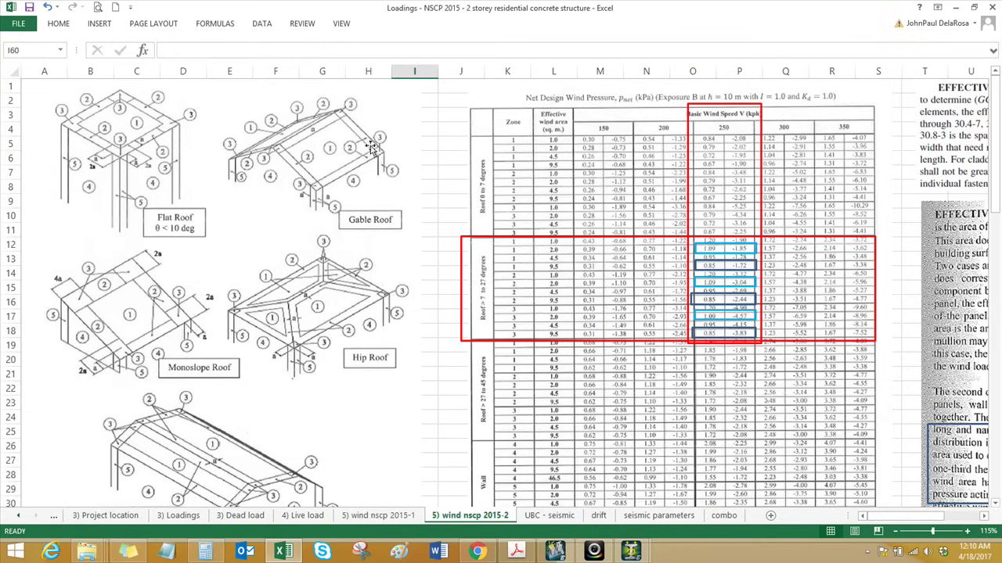
Switch to the ProStructures model of the two-storey residential building and examine the roof trusses and purlins.
{"action": "left_click", "coordinate": [555, 551]}
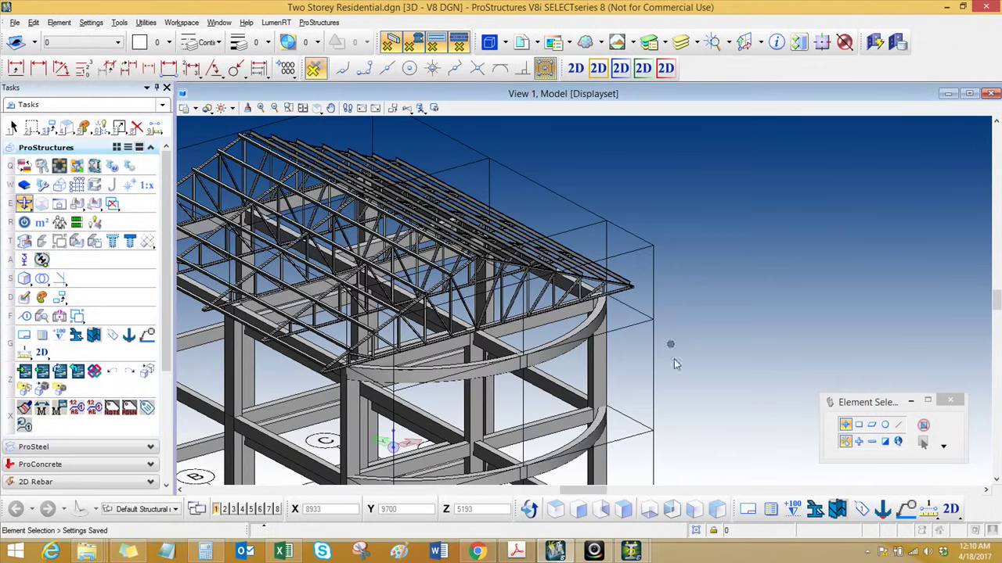
{"action": "middle_click_drag", "start_coordinate": [638, 320], "coordinate": [593, 295]}
{"action": "middle_click_drag", "start_coordinate": [628, 385], "coordinate": [820, 371]}
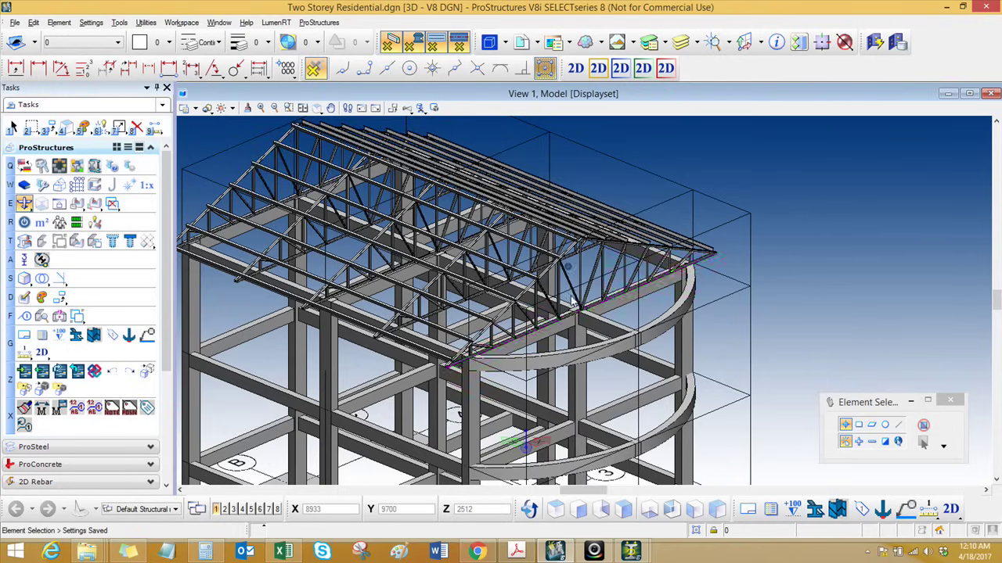
{"action": "scroll", "coordinate": [520, 342], "scroll_direction": "up", "scroll_amount": 2}
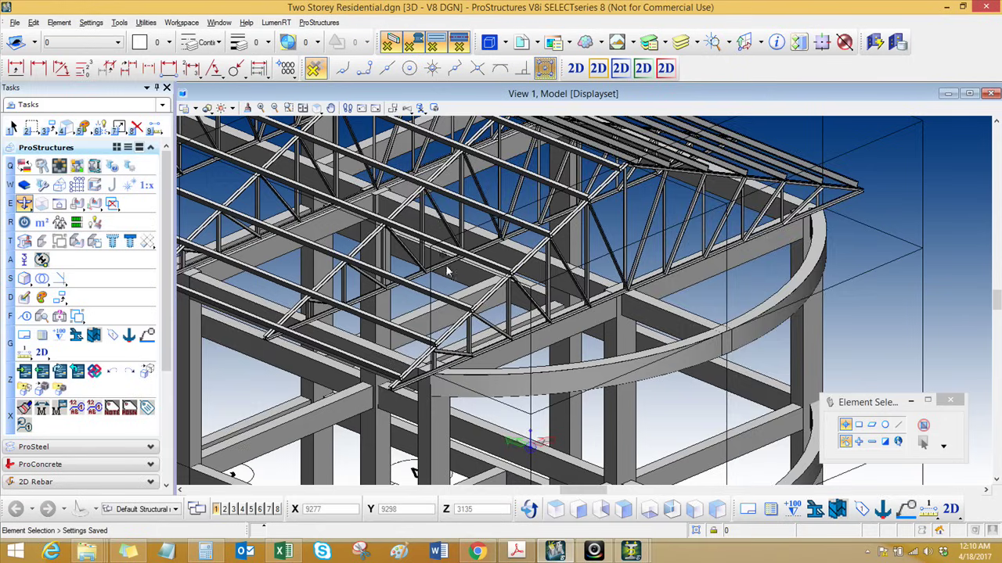
{"action": "scroll", "coordinate": [407, 250], "scroll_direction": "down", "scroll_amount": 2}
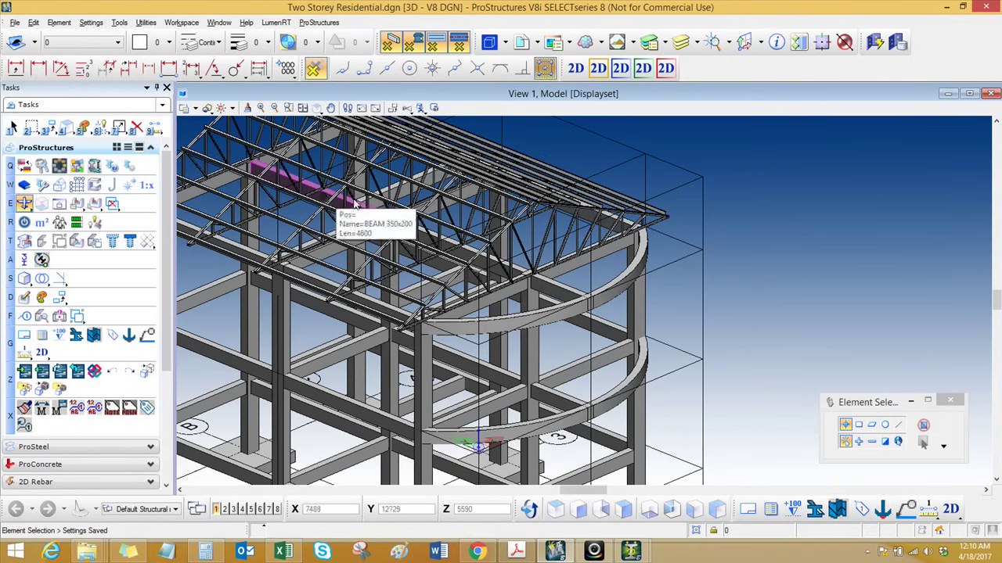
{"action": "middle_click_drag", "start_coordinate": [493, 304], "coordinate": [555, 336]}
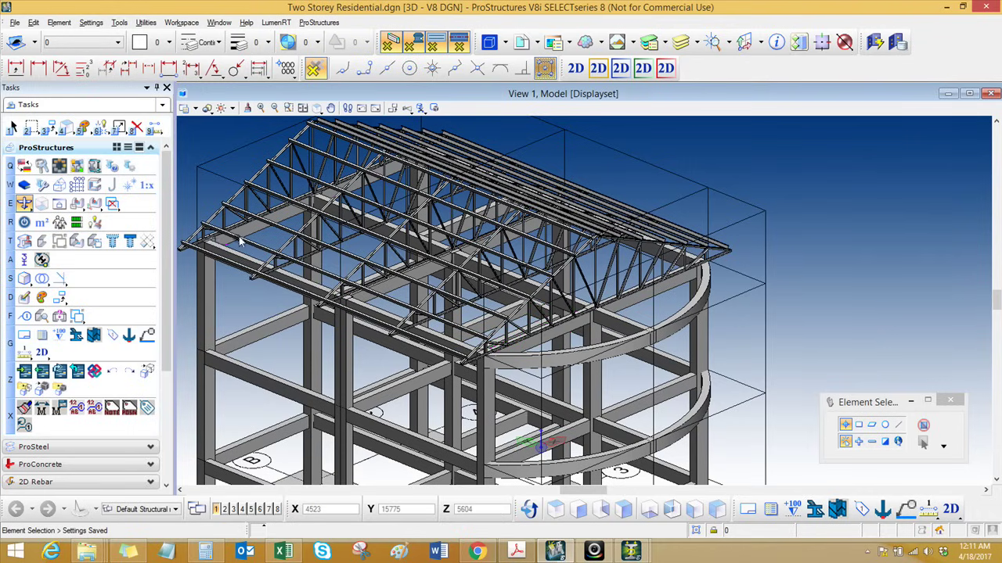
{"action": "mouse_move", "coordinate": [244, 235]}
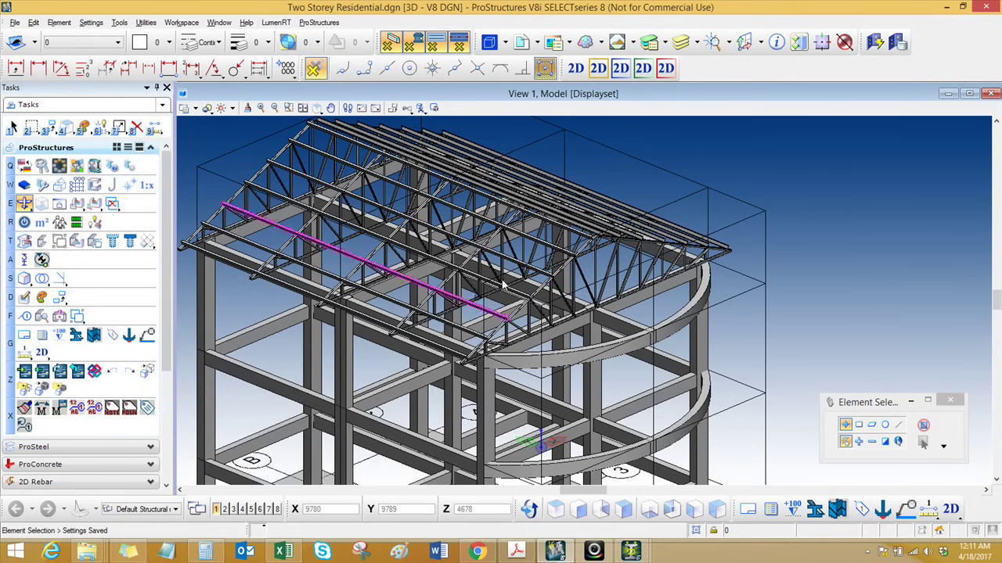
Look over the roof framing, switch to the Excel workbook and examine the positive and negative pressure truss loading diagrams.
{"action": "scroll", "coordinate": [417, 332], "scroll_direction": "up", "scroll_amount": 2}
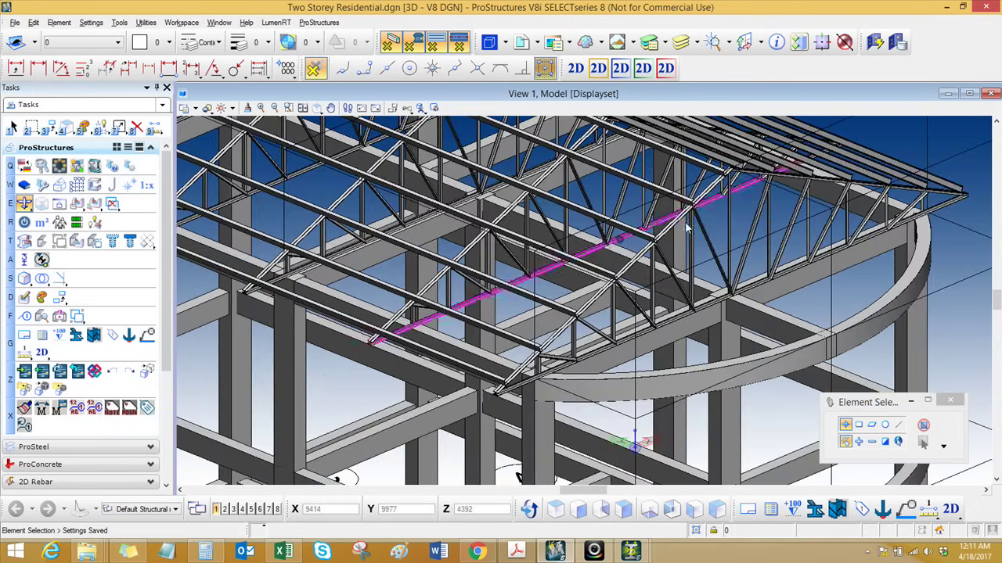
{"action": "scroll", "coordinate": [587, 262], "scroll_direction": "down", "scroll_amount": 3}
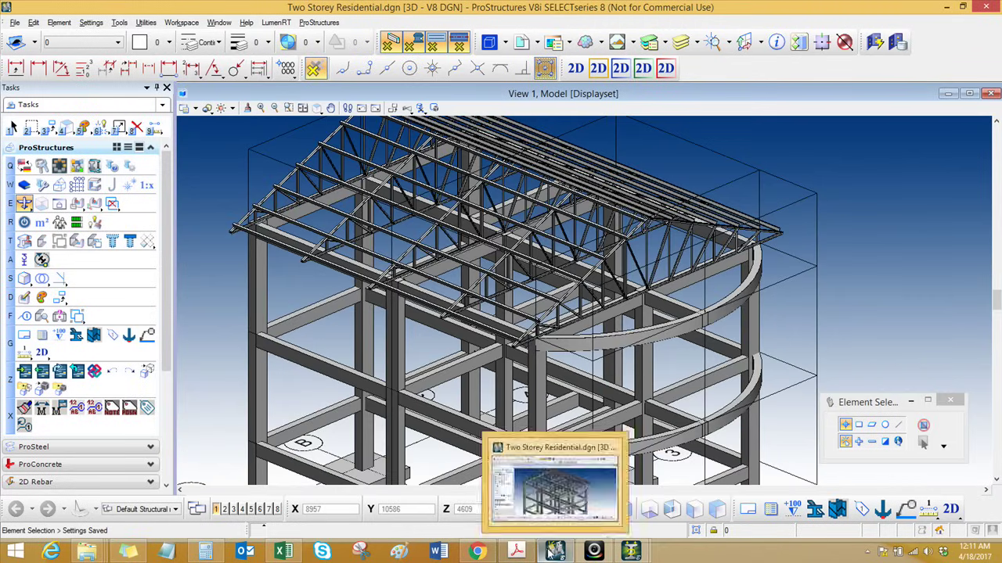
{"action": "left_click", "coordinate": [284, 552]}
{"action": "scroll", "coordinate": [474, 420], "scroll_direction": "down", "scroll_amount": 16}
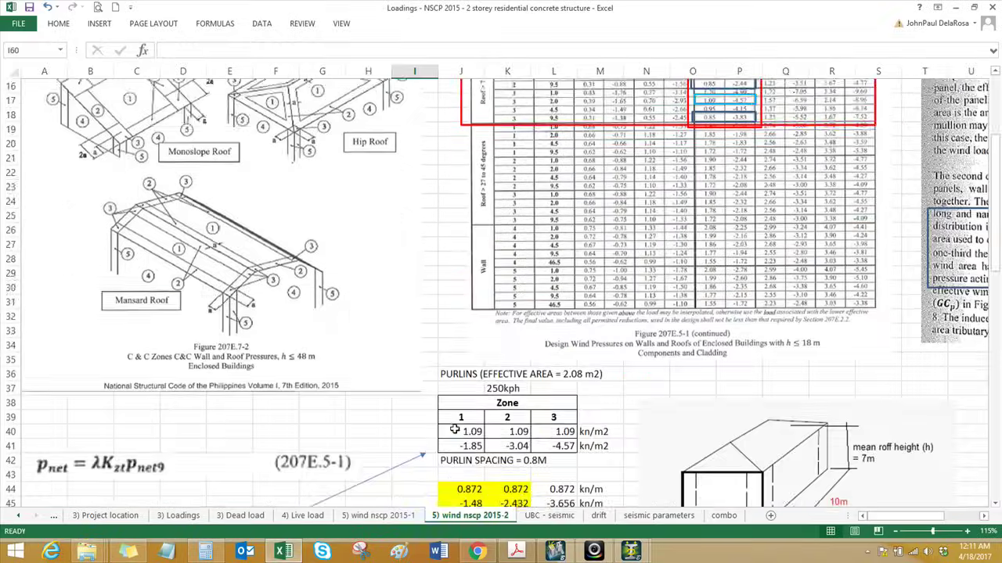
{"action": "scroll", "coordinate": [456, 426], "scroll_direction": "down", "scroll_amount": 1}
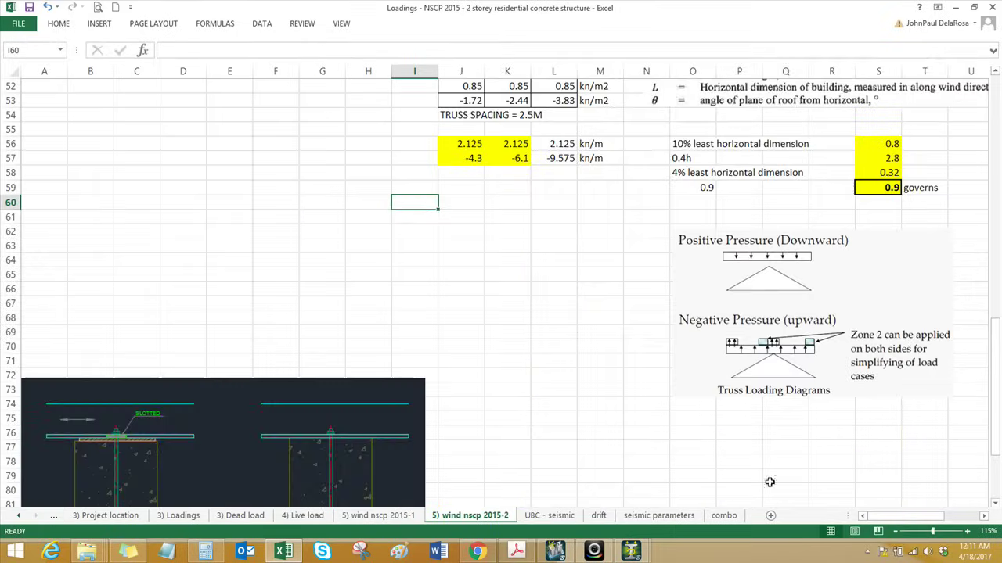
{"action": "left_click_drag", "start_coordinate": [907, 520], "coordinate": [928, 522]}
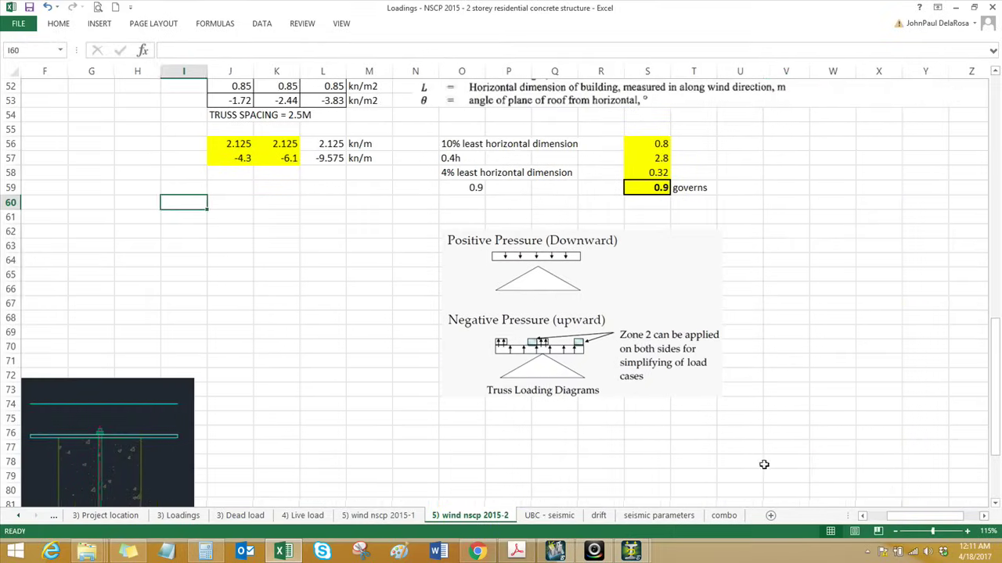
{"action": "left_click", "coordinate": [782, 461]}
{"action": "left_click", "coordinate": [817, 294]}
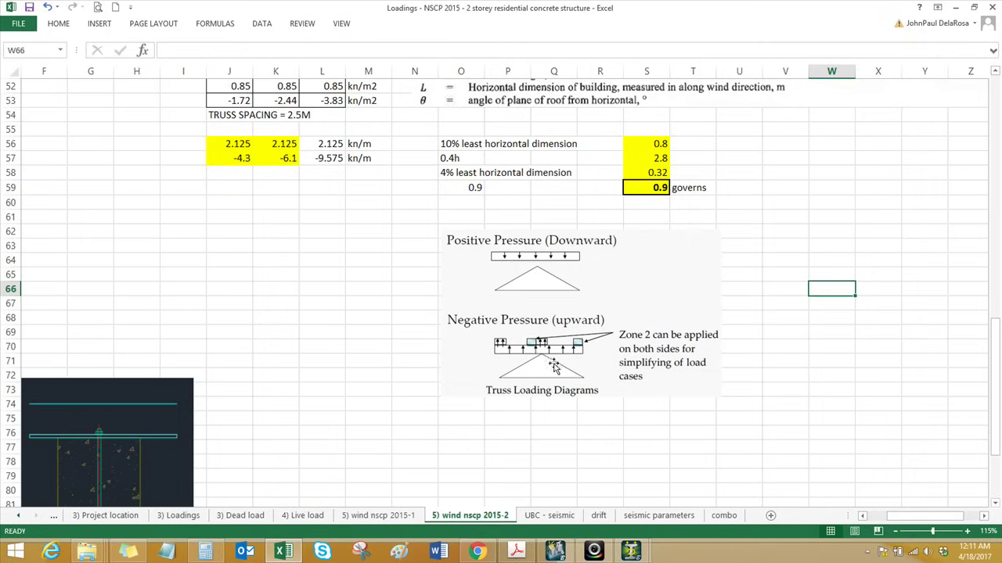
{"action": "left_click", "coordinate": [566, 431]}
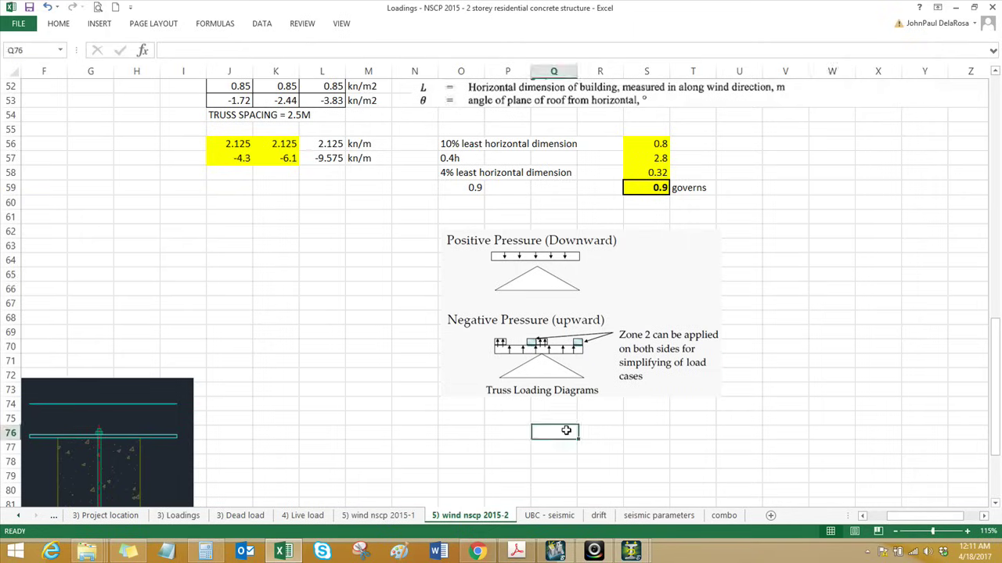
Review the truss wind line loads, the roof zone figures and the net design wind pressure table on the wind sheet.
{"action": "scroll", "coordinate": [426, 433], "scroll_direction": "up", "scroll_amount": 6}
{"action": "left_click_drag", "start_coordinate": [916, 516], "coordinate": [802, 509]}
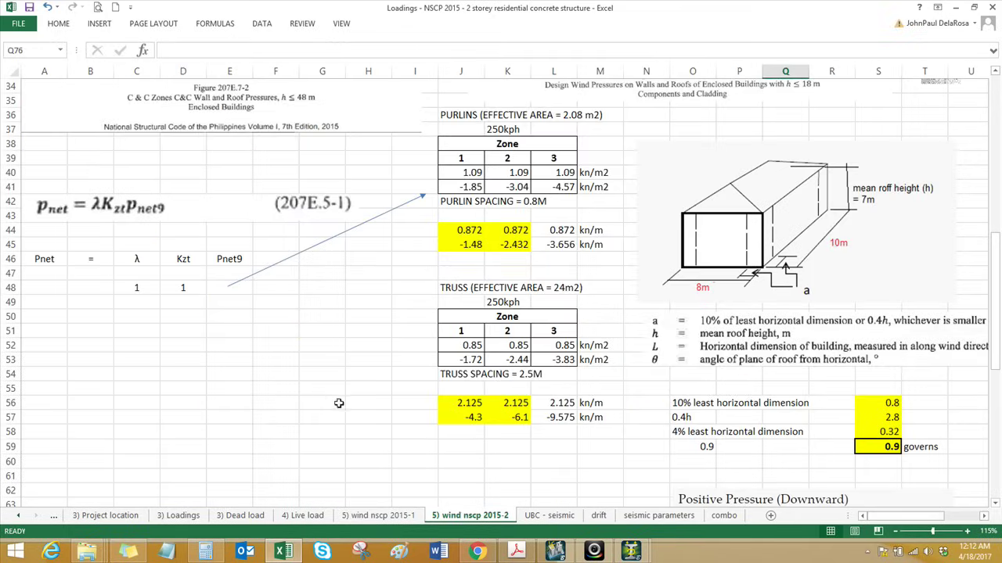
{"action": "scroll", "coordinate": [339, 400], "scroll_direction": "down", "scroll_amount": 5}
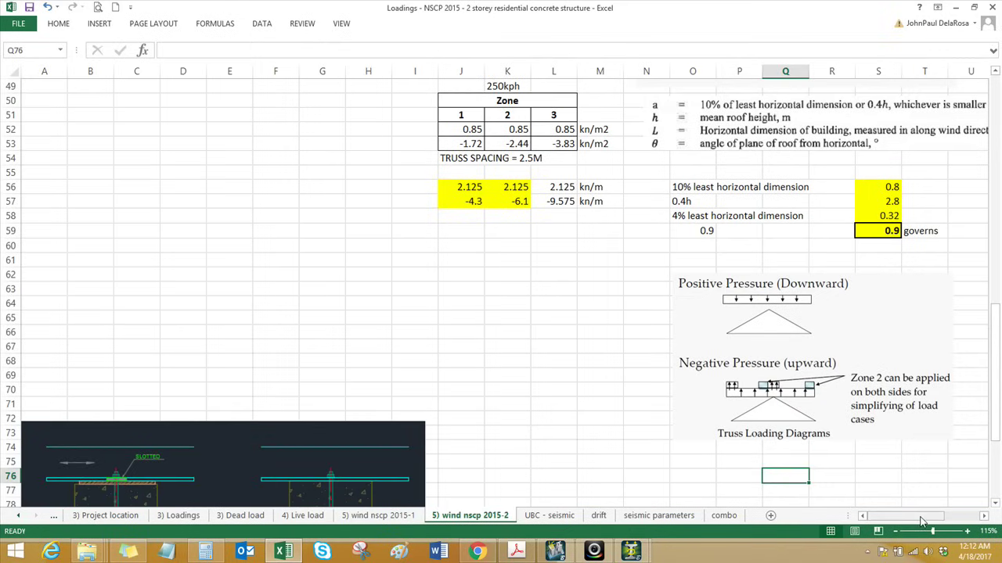
{"action": "scroll", "coordinate": [339, 318], "scroll_direction": "up", "scroll_amount": 10}
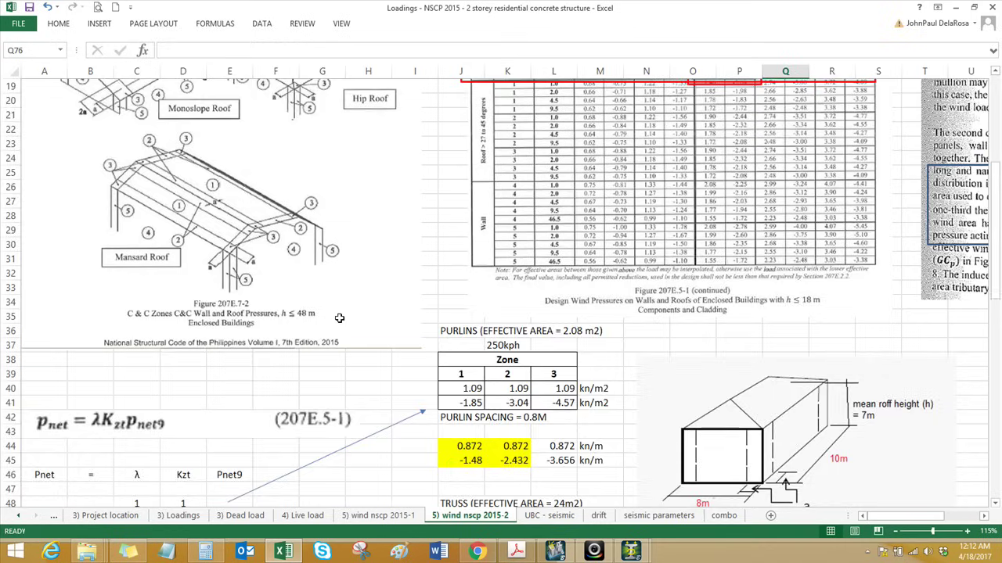
{"action": "scroll", "coordinate": [339, 318], "scroll_direction": "up", "scroll_amount": 6}
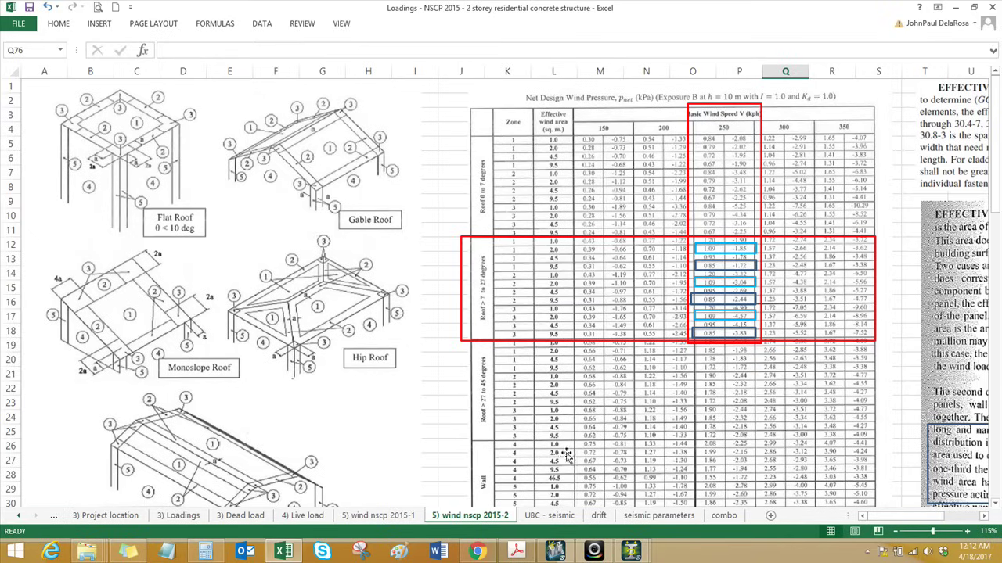
Switch to the Truss Design model in STAAD.Pro, accept the auto save and make load case WL1 current.
{"action": "mouse_move", "coordinate": [633, 554]}
{"action": "left_click", "coordinate": [689, 508]}
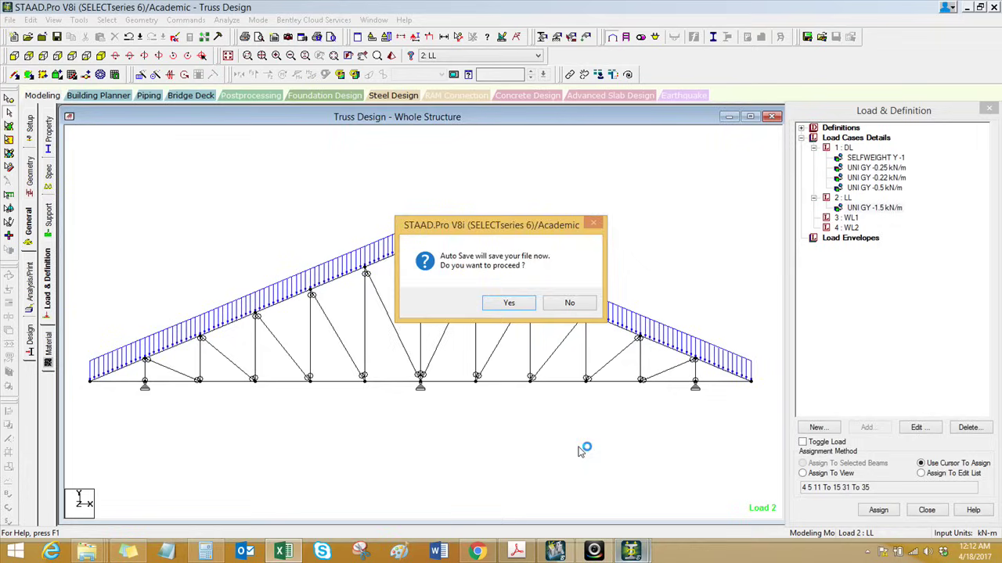
{"action": "left_click", "coordinate": [507, 303]}
{"action": "left_click", "coordinate": [419, 292]}
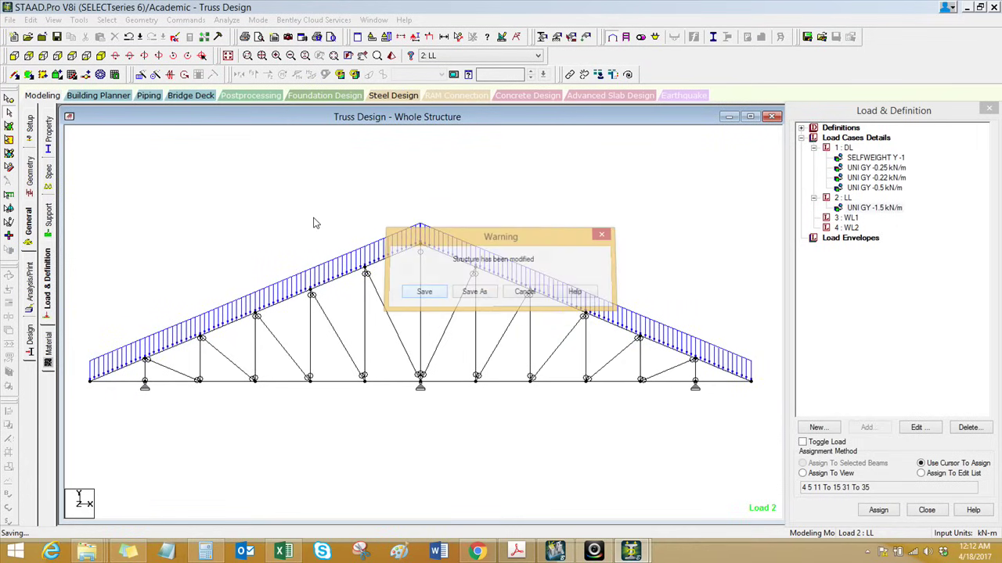
{"action": "left_click", "coordinate": [845, 219]}
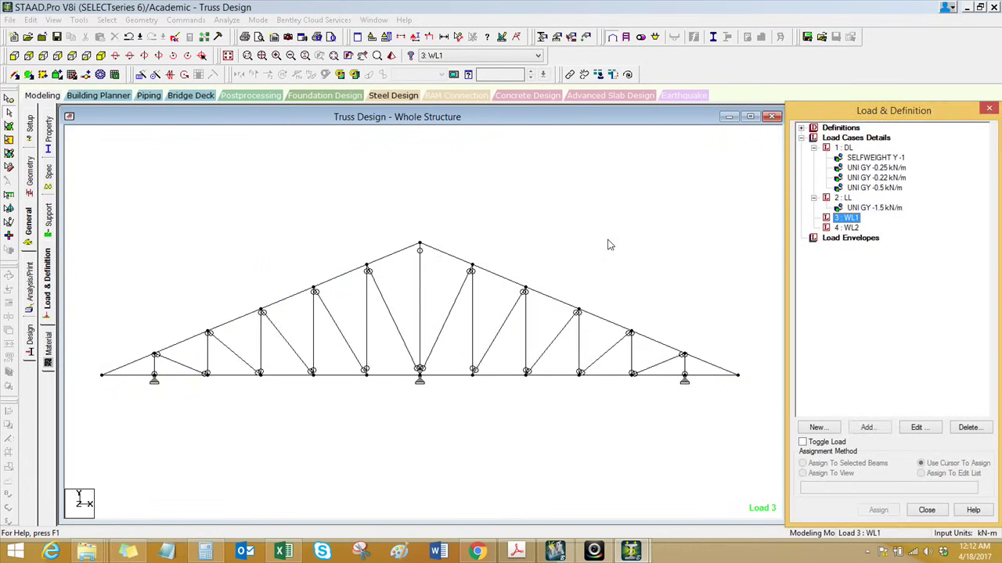
Switch to the Excel workbook and check the truss positive wind pressures and the zone 1 line load formula in J56.
{"action": "left_click", "coordinate": [283, 552]}
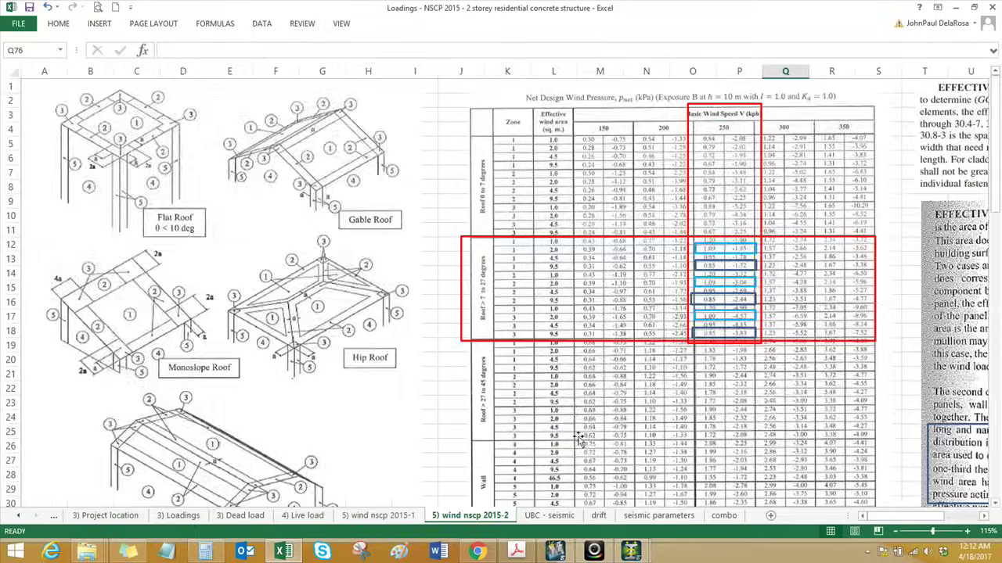
{"action": "scroll", "coordinate": [584, 424], "scroll_direction": "down", "scroll_amount": 10}
{"action": "scroll", "coordinate": [584, 423], "scroll_direction": "down", "scroll_amount": 5}
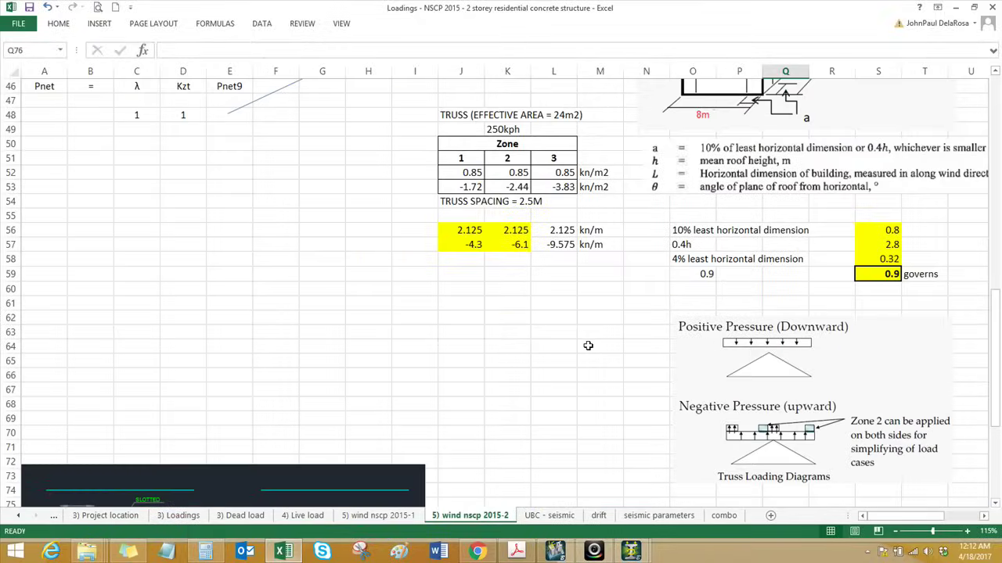
{"action": "left_click_drag", "start_coordinate": [462, 173], "coordinate": [539, 170]}
{"action": "scroll", "coordinate": [485, 247], "scroll_direction": "up", "scroll_amount": 1}
{"action": "left_click", "coordinate": [462, 272]}
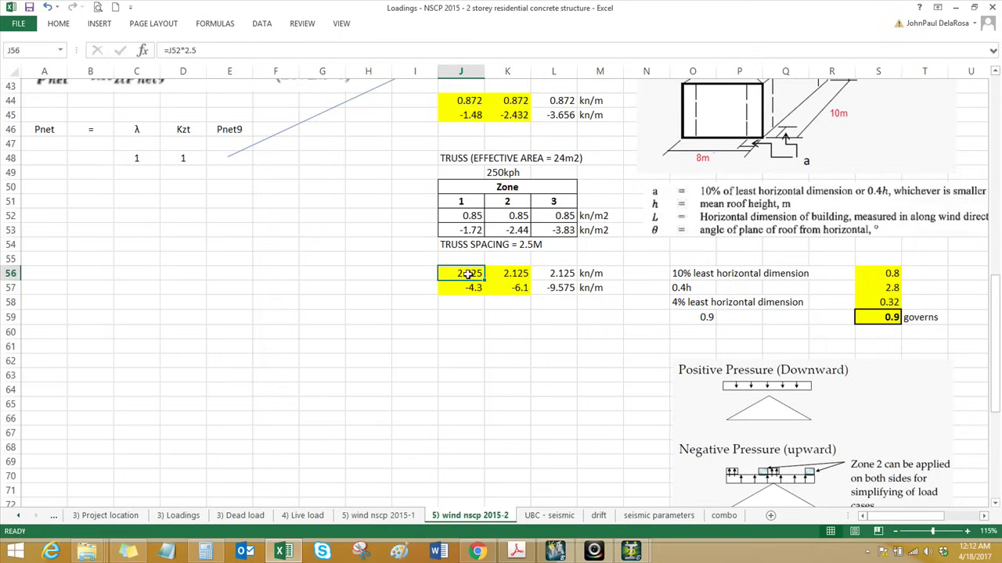
Format the positive truss wind line loads in J56:L56 to show two decimal places.
{"action": "left_click_drag", "start_coordinate": [463, 274], "coordinate": [548, 276]}
{"action": "left_click", "coordinate": [215, 24]}
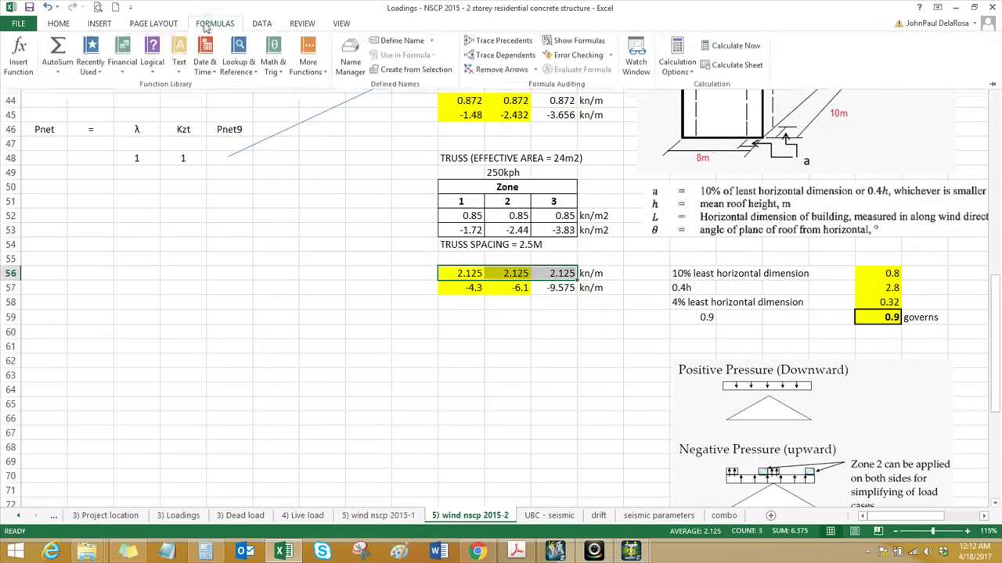
{"action": "left_click", "coordinate": [58, 23]}
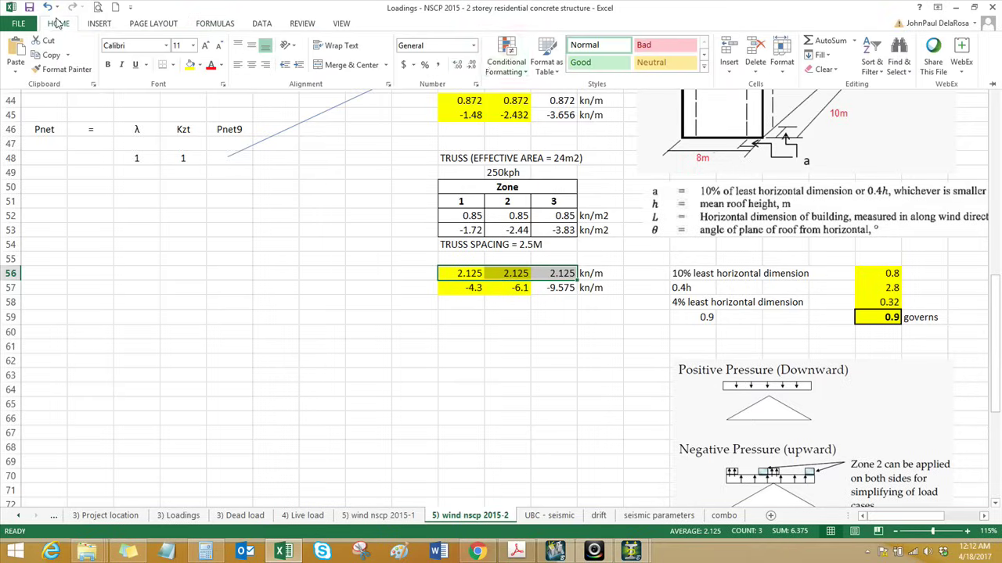
{"action": "left_click", "coordinate": [471, 66]}
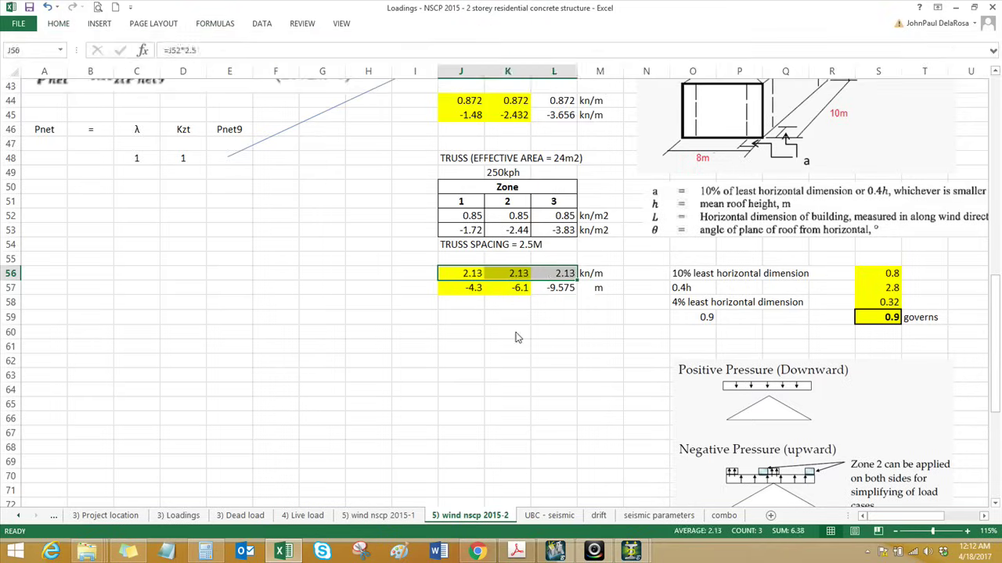
{"action": "left_click", "coordinate": [477, 333]}
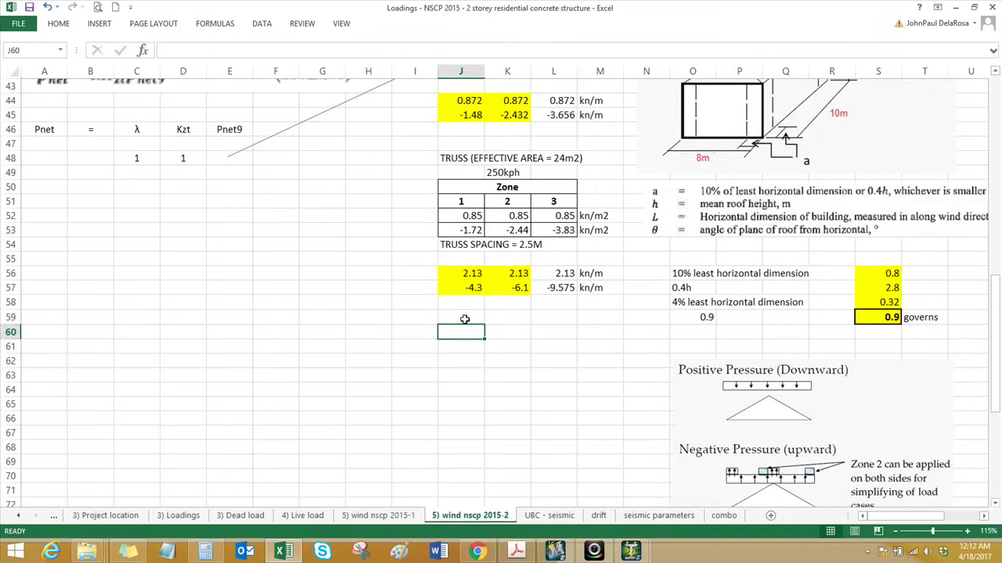
Switch to the truss model in STAAD.Pro and add a 2.13 kN/m uniform member force in local Y to load case WL1.
{"action": "mouse_move", "coordinate": [630, 552]}
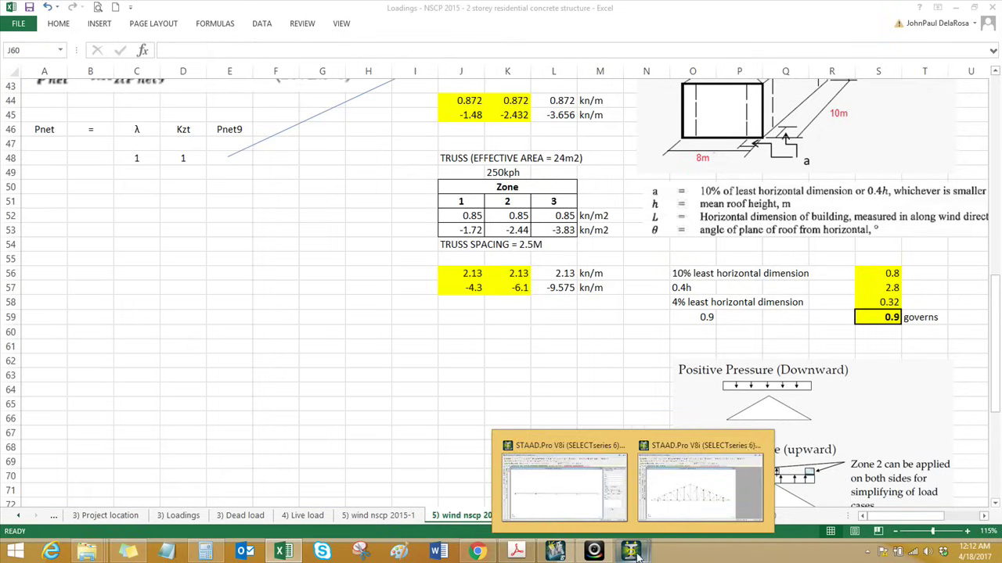
{"action": "left_click", "coordinate": [697, 494]}
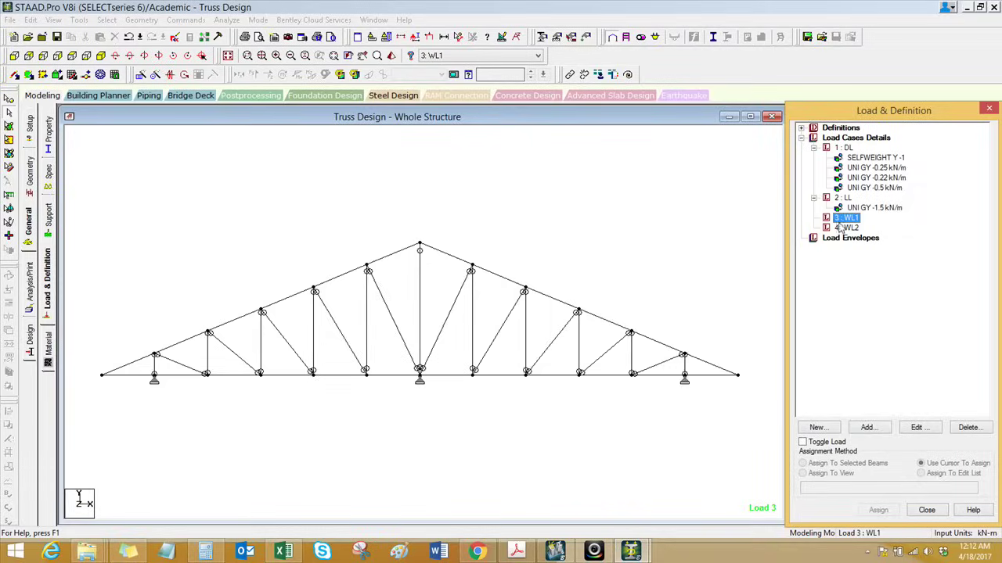
{"action": "left_click", "coordinate": [866, 428]}
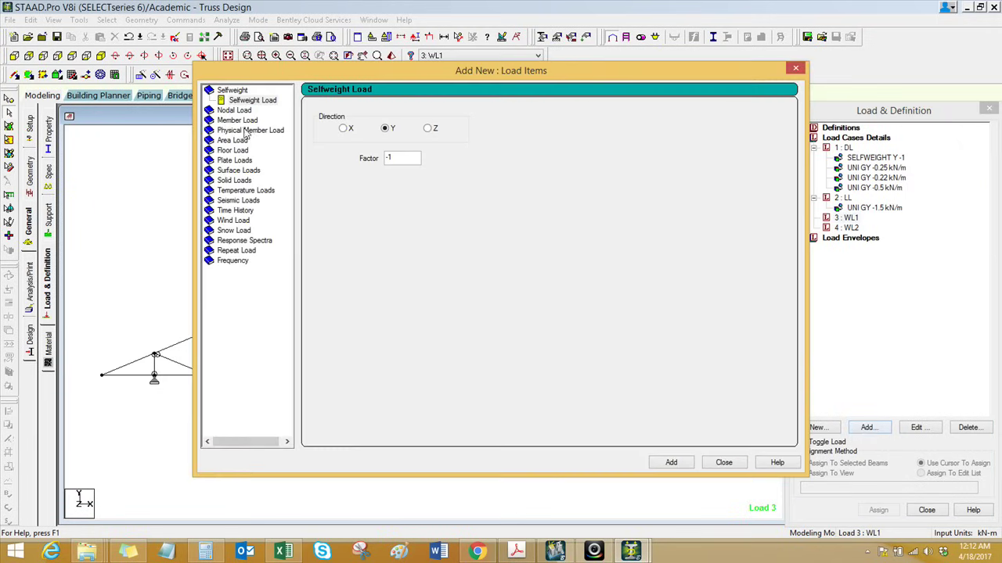
{"action": "left_click", "coordinate": [240, 120]}
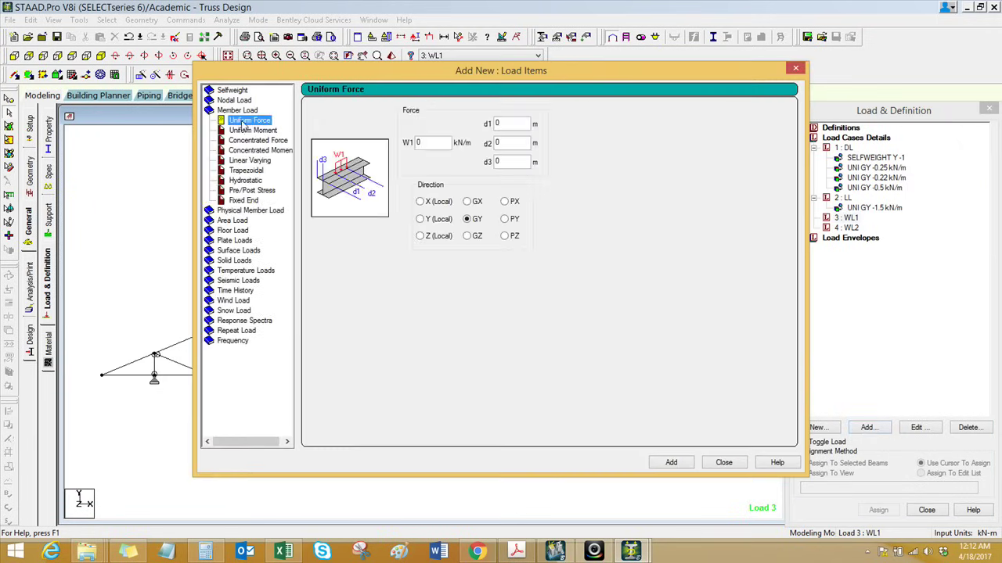
{"action": "double_click", "coordinate": [444, 142]}
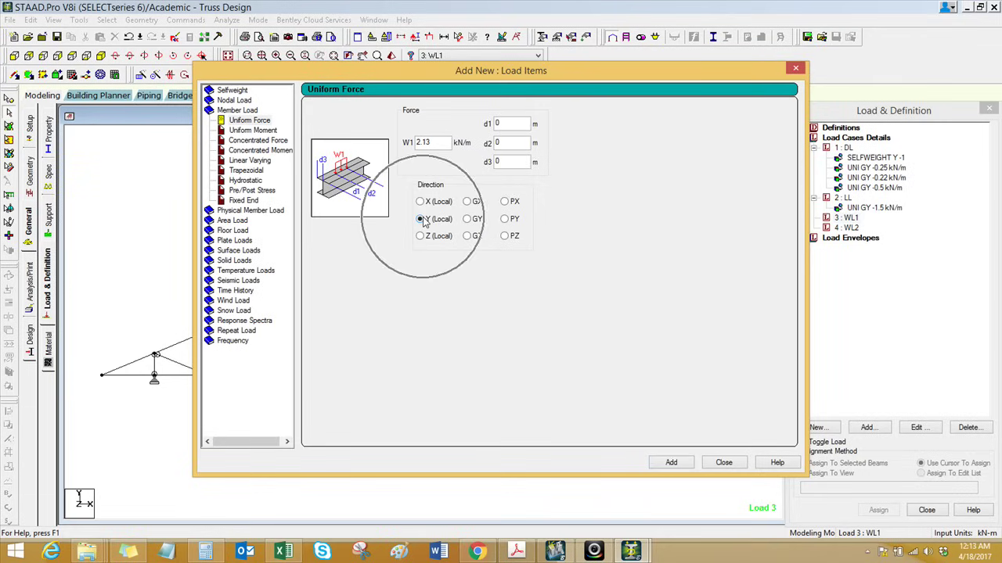
{"action": "left_click", "coordinate": [671, 462]}
{"action": "left_click", "coordinate": [723, 463]}
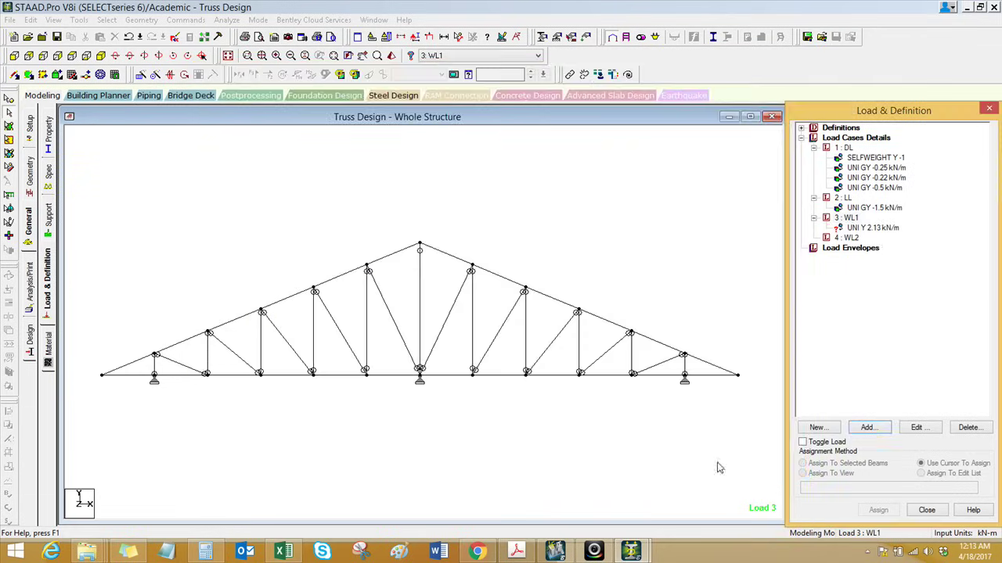
Select all top chord members on both slopes of the truss and assign the WL1 uniform force to the selected beams.
{"action": "left_click", "coordinate": [874, 227]}
{"action": "left_click", "coordinate": [131, 365]}
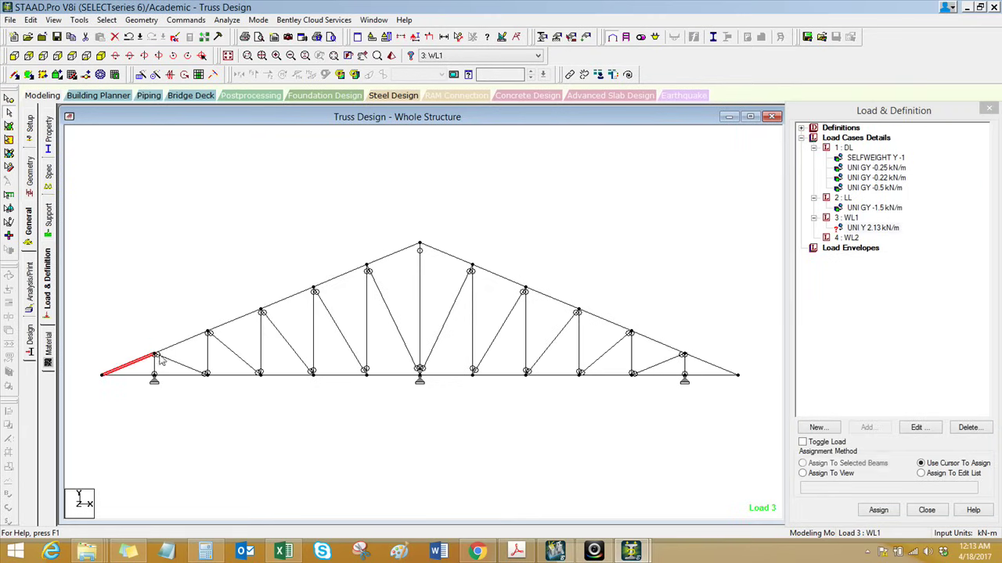
{"action": "left_click", "coordinate": [183, 343]}
{"action": "left_click", "coordinate": [232, 327]}
{"action": "left_click", "coordinate": [275, 307]}
{"action": "left_click", "coordinate": [343, 280]}
{"action": "left_click", "coordinate": [383, 264]}
{"action": "left_click", "coordinate": [443, 259]}
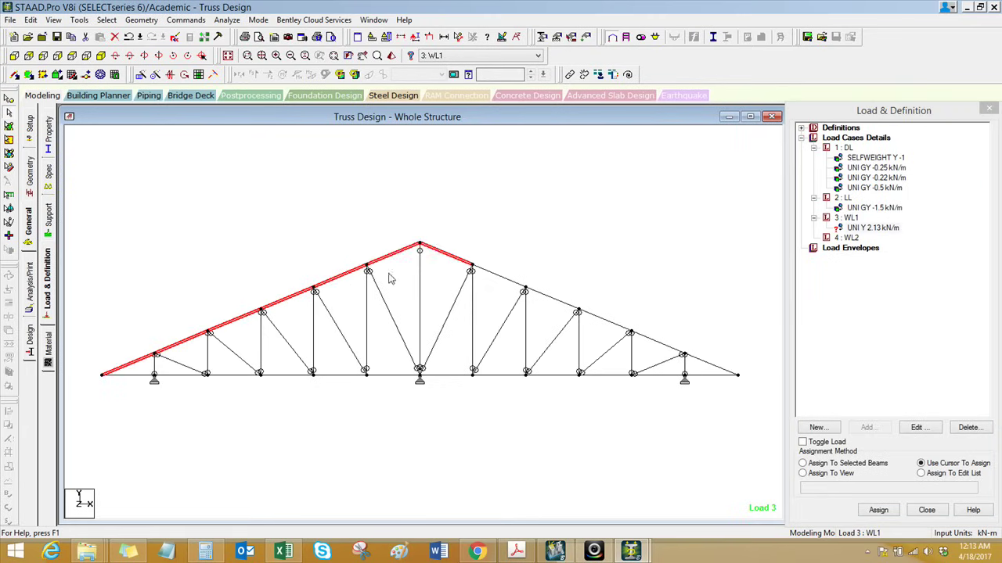
{"action": "left_click", "coordinate": [497, 280]}
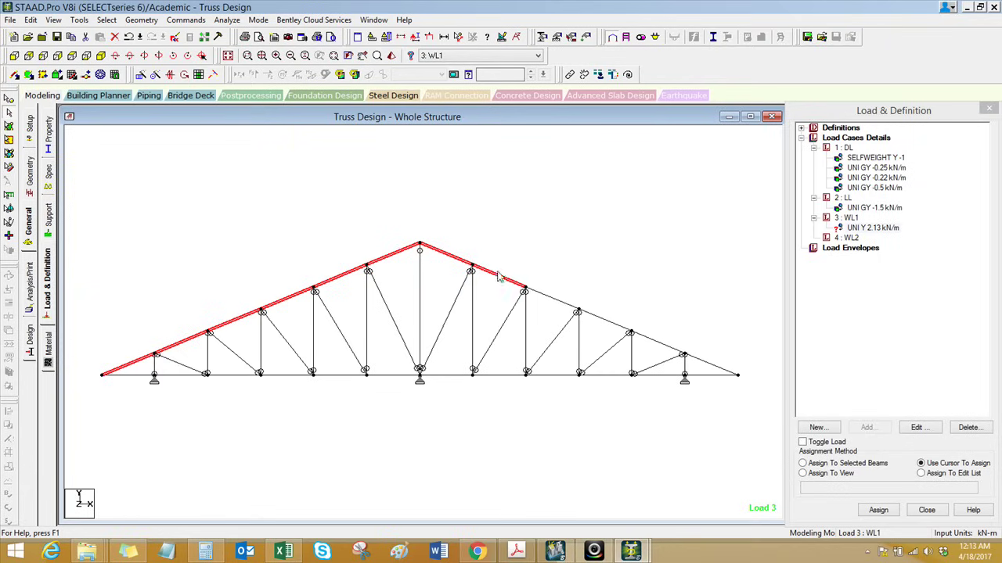
{"action": "left_click", "coordinate": [550, 302]}
{"action": "left_click", "coordinate": [603, 321]}
{"action": "left_click", "coordinate": [649, 342]}
{"action": "left_click", "coordinate": [701, 362]}
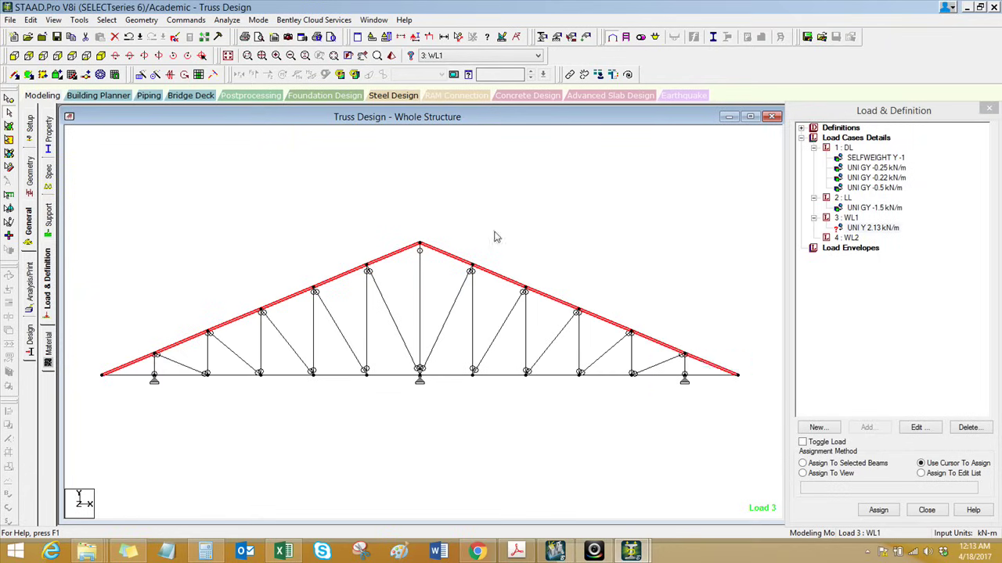
{"action": "left_click", "coordinate": [821, 472]}
{"action": "left_click", "coordinate": [873, 228]}
{"action": "left_click", "coordinate": [878, 509]}
{"action": "left_click", "coordinate": [905, 349]}
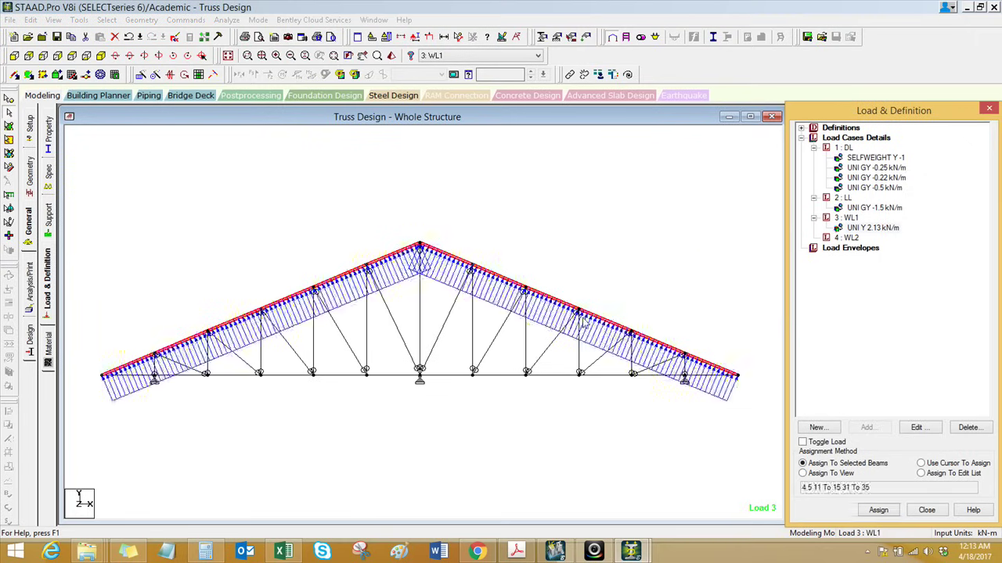
Set the WL1 uniform force to -2.13 kN/m on all its assigned members.
{"action": "double_click", "coordinate": [873, 228]}
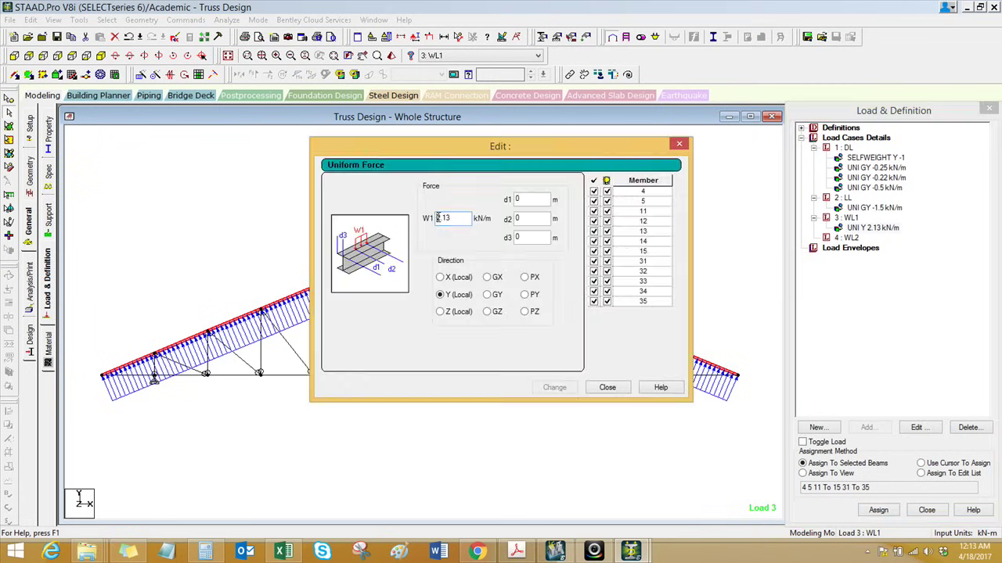
{"action": "type", "text": "-"}
{"action": "left_click", "coordinate": [554, 387]}
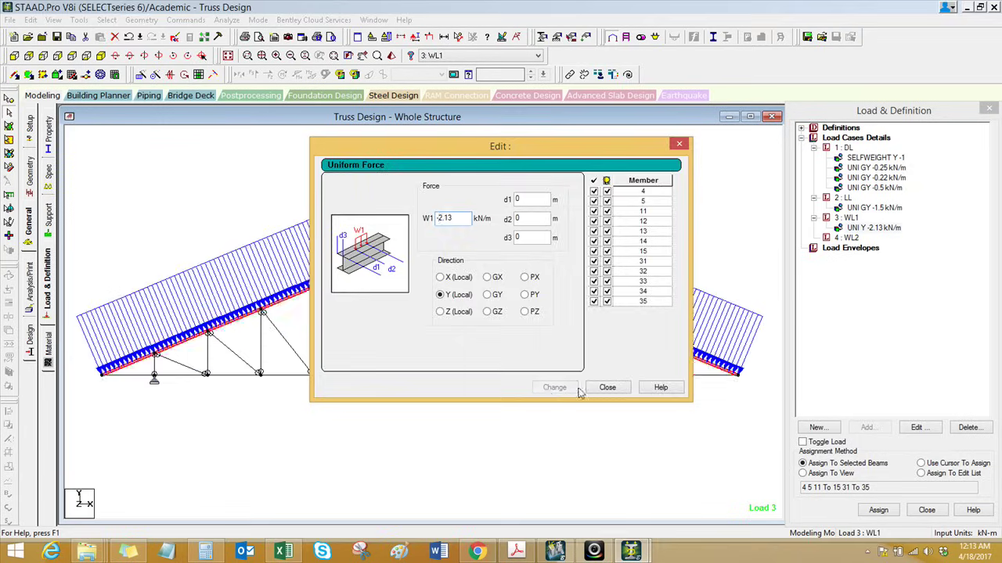
{"action": "left_click", "coordinate": [607, 388]}
{"action": "scroll", "coordinate": [509, 248], "scroll_direction": "down", "scroll_amount": 3}
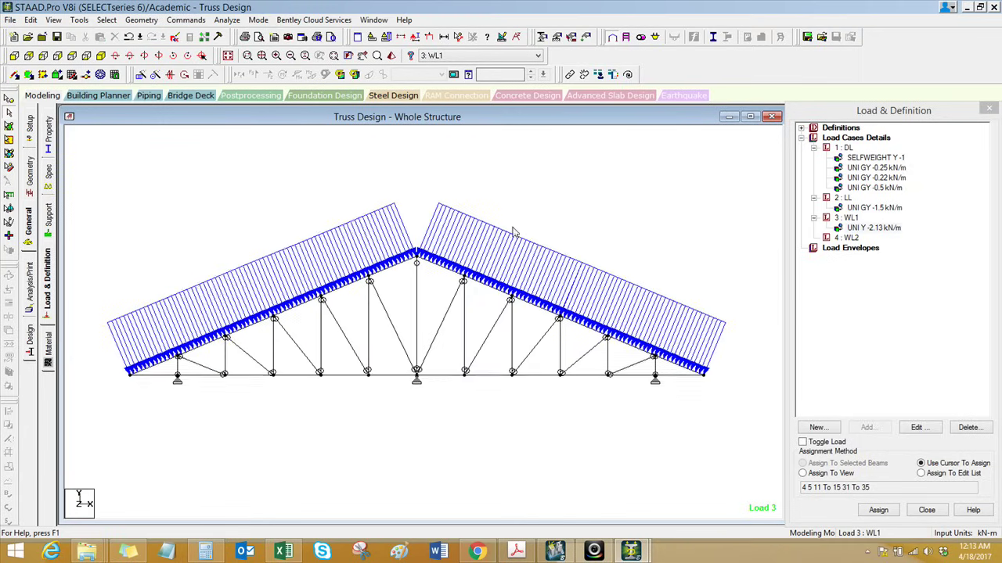
Examine the lengths of the two top chord members meeting at the ridge in their beam properties.
{"action": "scroll", "coordinate": [522, 221], "scroll_direction": "up", "scroll_amount": 2}
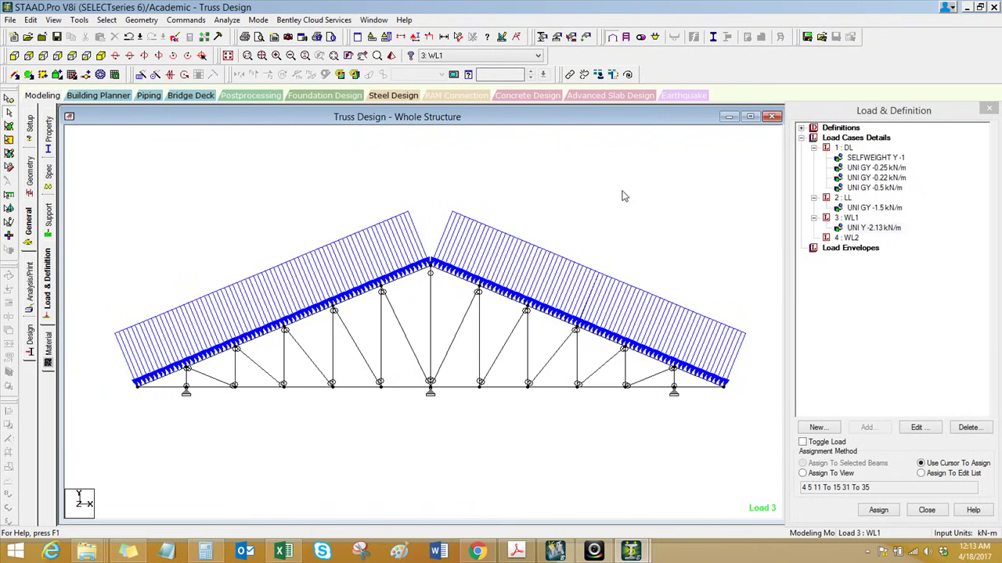
{"action": "middle_click_drag", "start_coordinate": [596, 208], "coordinate": [601, 211]}
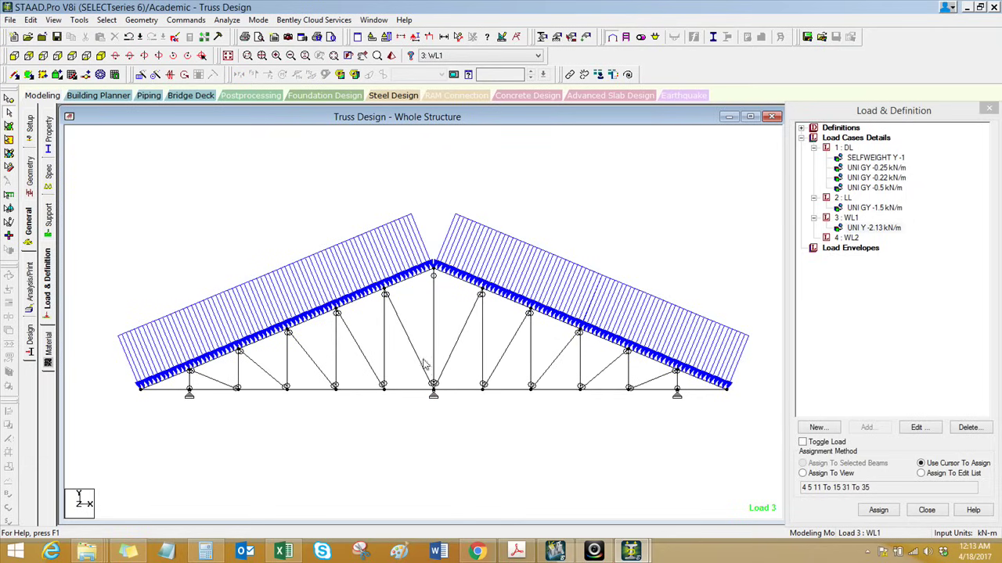
{"action": "left_click", "coordinate": [450, 394]}
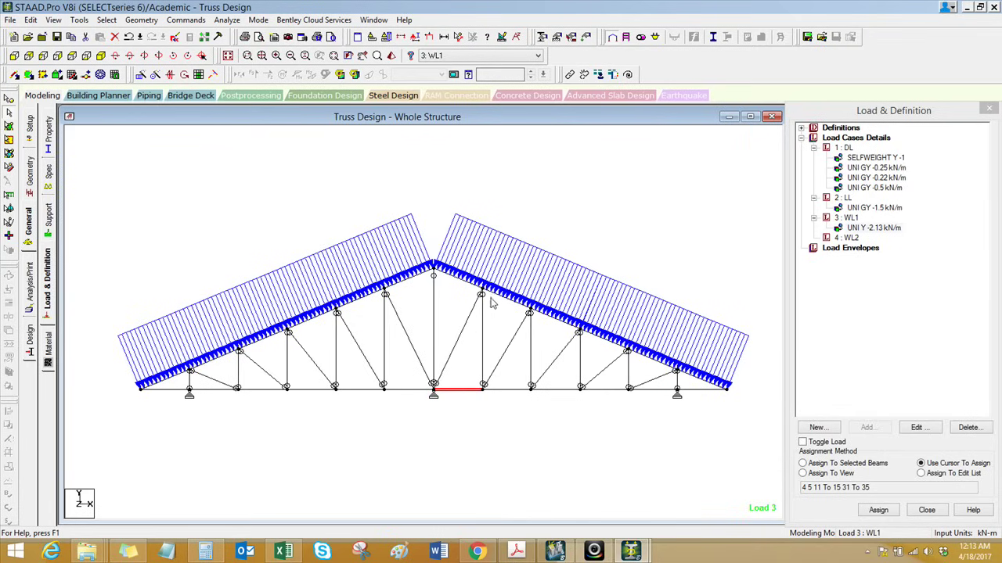
{"action": "left_click", "coordinate": [573, 194]}
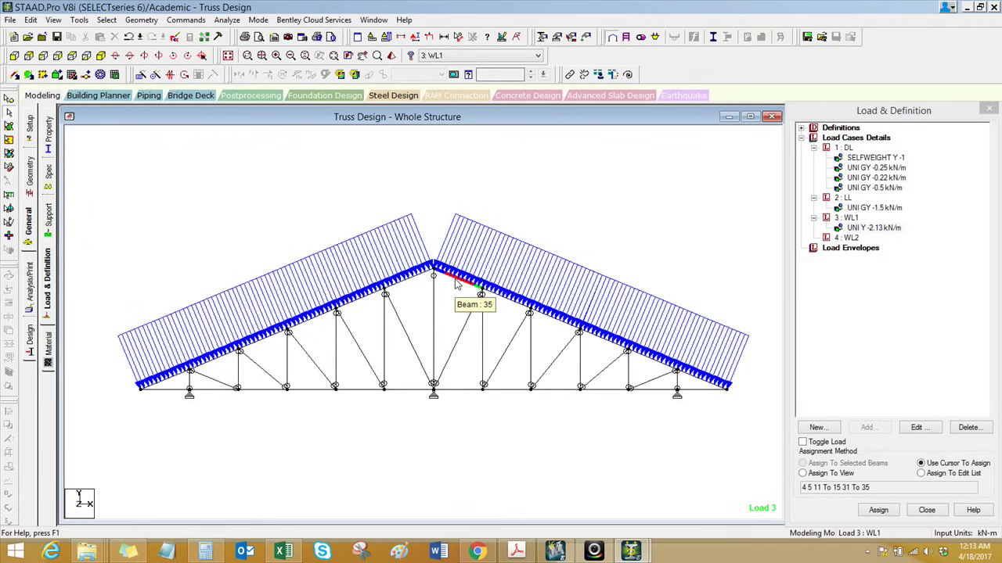
{"action": "double_click", "coordinate": [457, 283]}
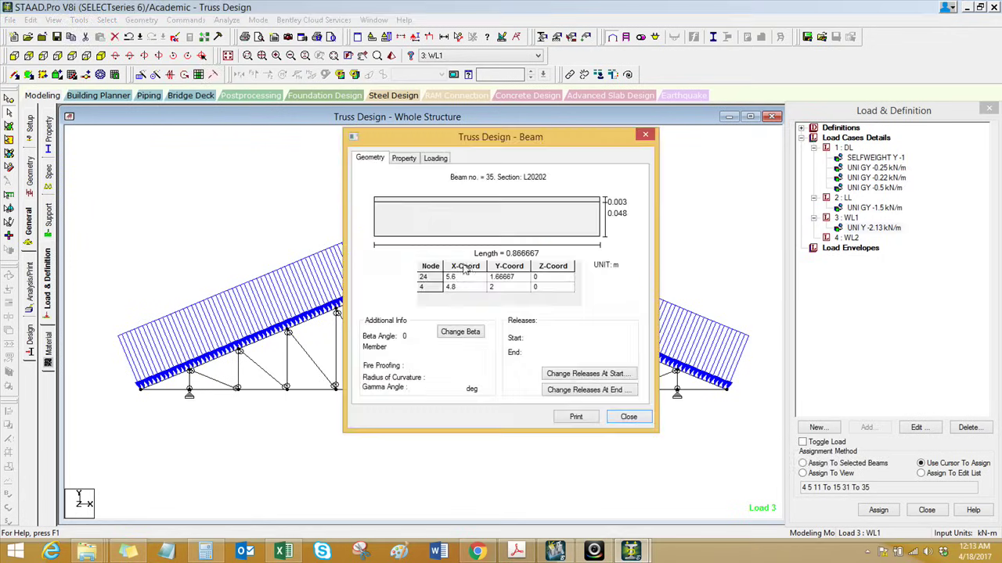
{"action": "left_click", "coordinate": [629, 417]}
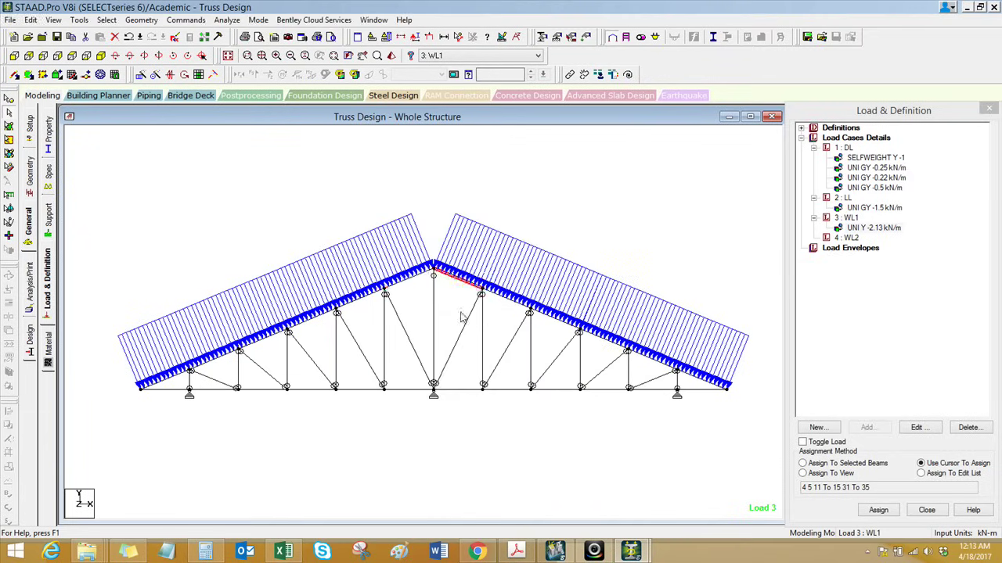
{"action": "double_click", "coordinate": [417, 279]}
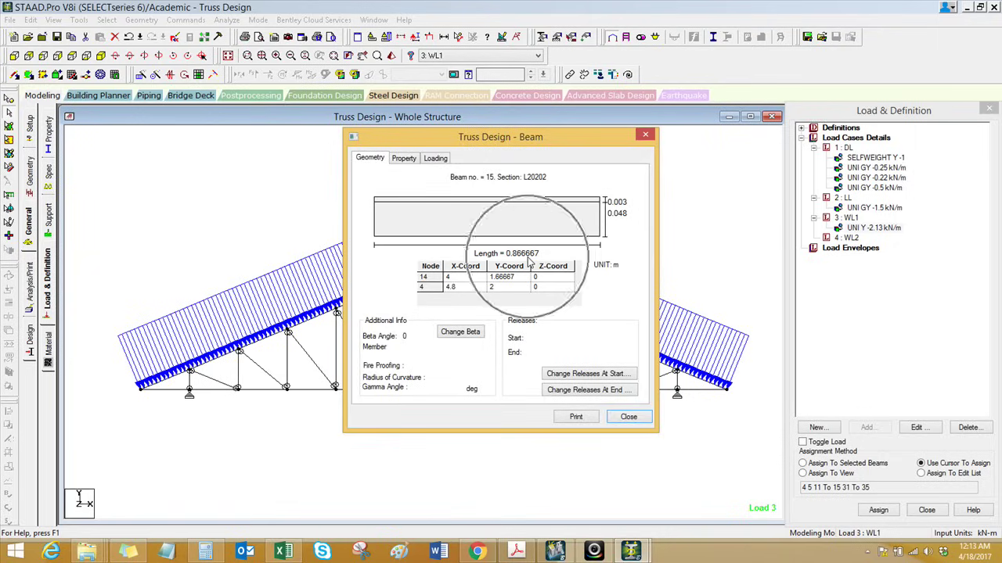
{"action": "left_click", "coordinate": [628, 417]}
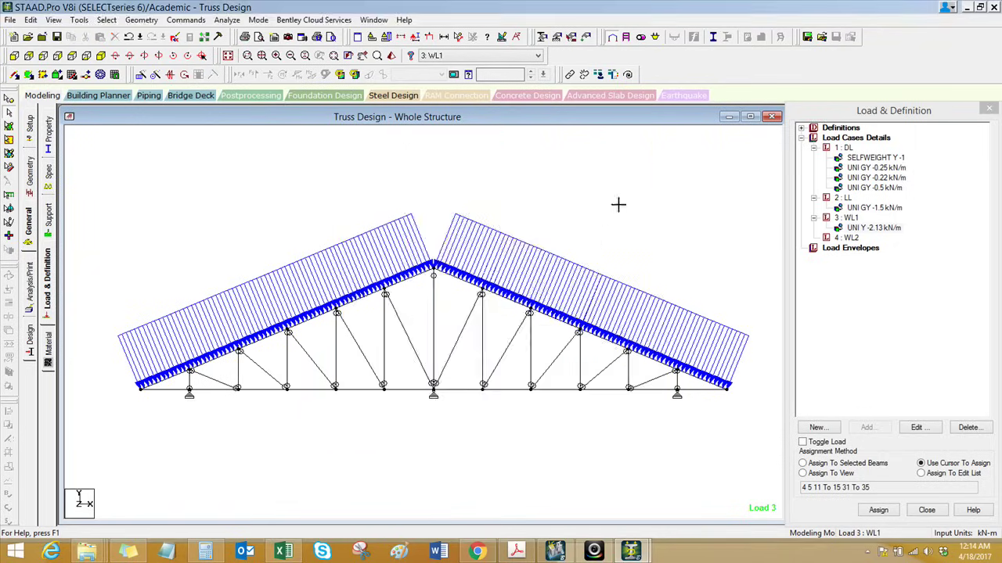
Activate load case WL2 and select the two ridge top chord members plus the outermost overhang member on each slope.
{"action": "left_click", "coordinate": [849, 238]}
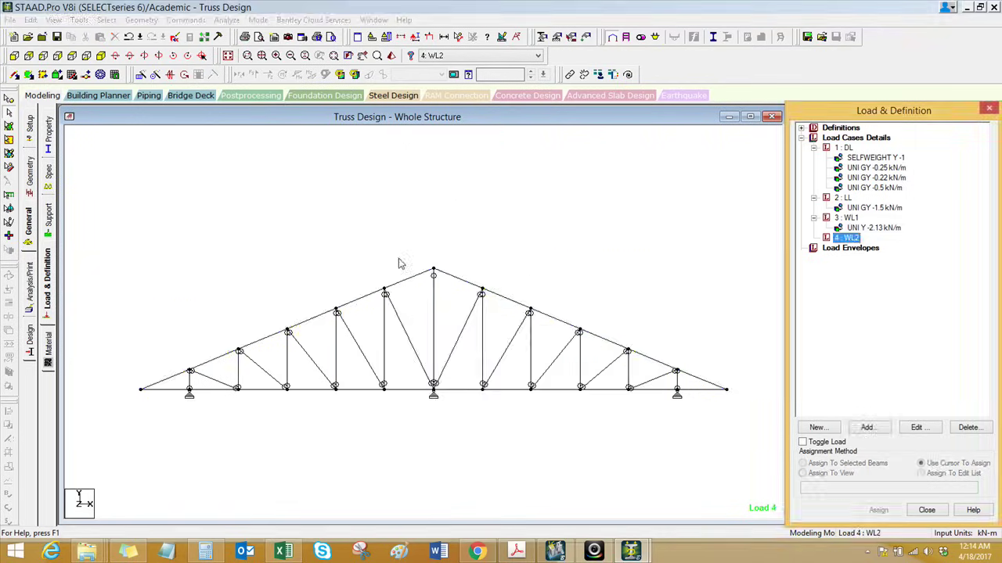
{"action": "left_click", "coordinate": [523, 276]}
{"action": "left_click", "coordinate": [404, 285]}
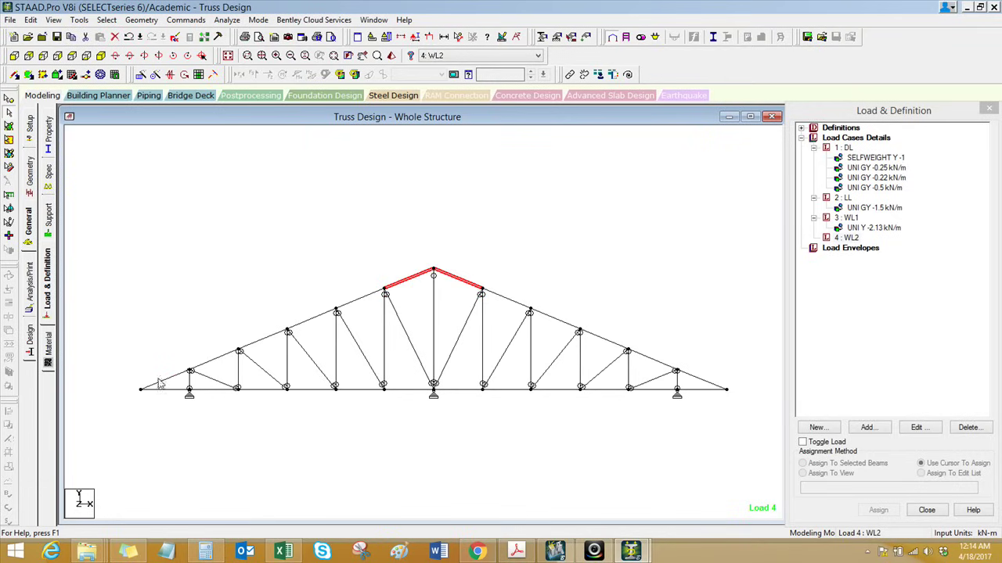
{"action": "left_click", "coordinate": [162, 381]}
{"action": "left_click", "coordinate": [702, 381]}
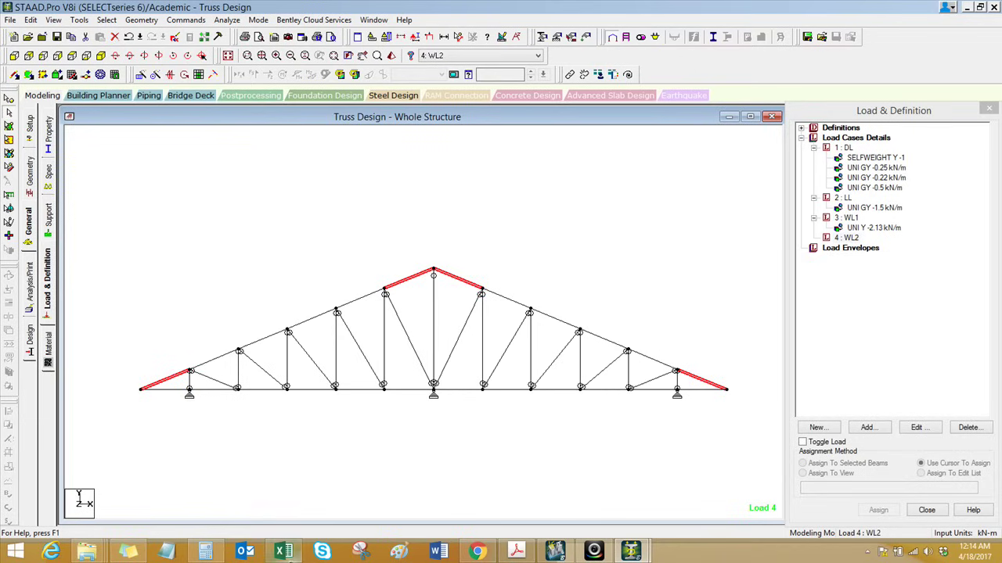
Check the negative truss line loads in K57 and J57 in Excel, and start a new uniform member force for WL2 in STAAD.Pro.
{"action": "left_click", "coordinate": [283, 552]}
{"action": "left_click", "coordinate": [529, 341]}
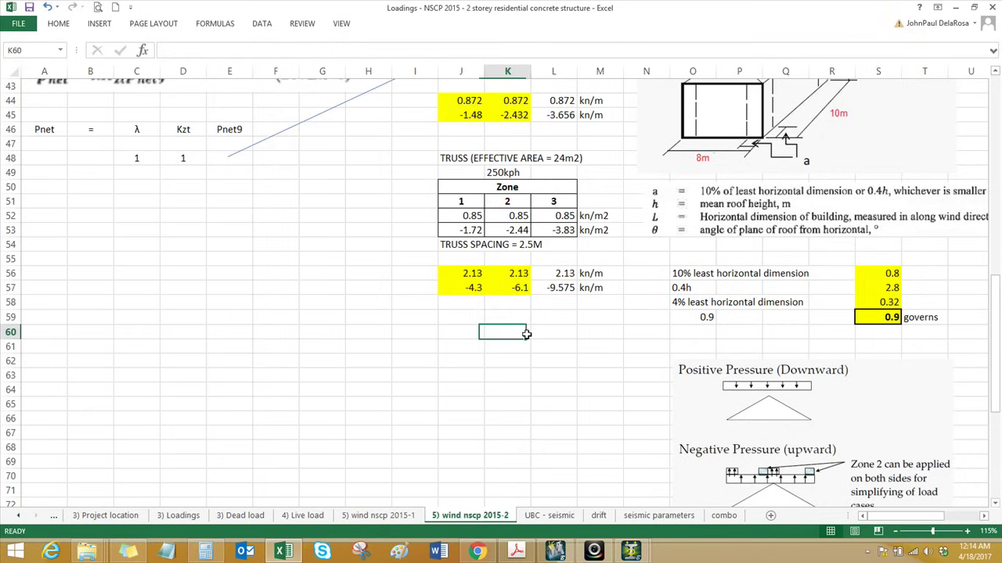
{"action": "left_click", "coordinate": [511, 289]}
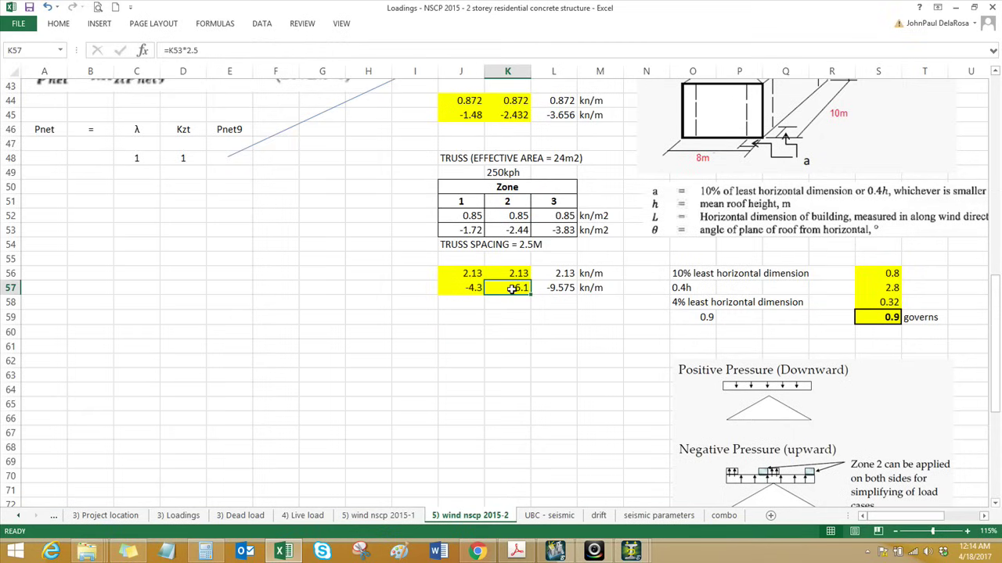
{"action": "left_click", "coordinate": [465, 290]}
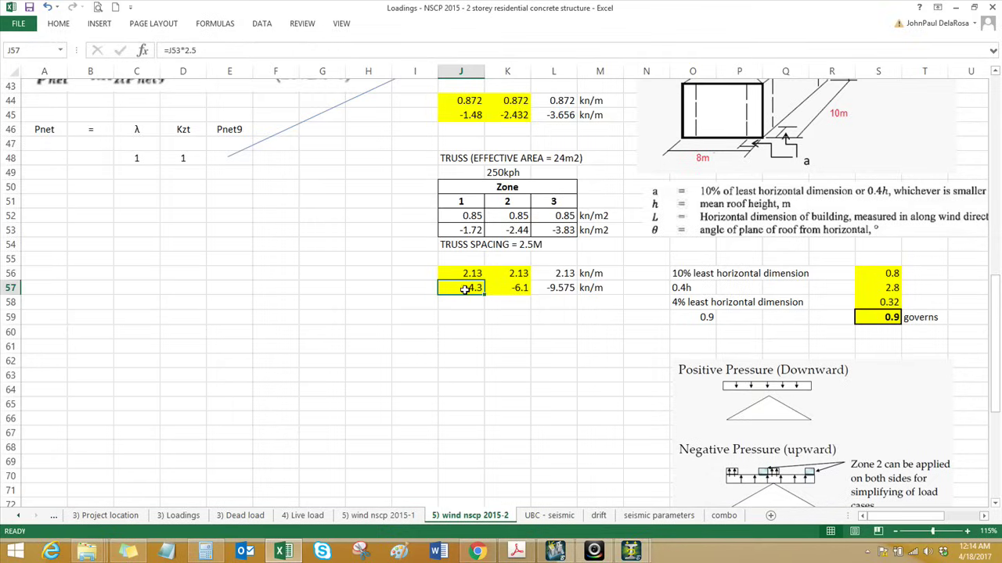
{"action": "left_click", "coordinate": [631, 552]}
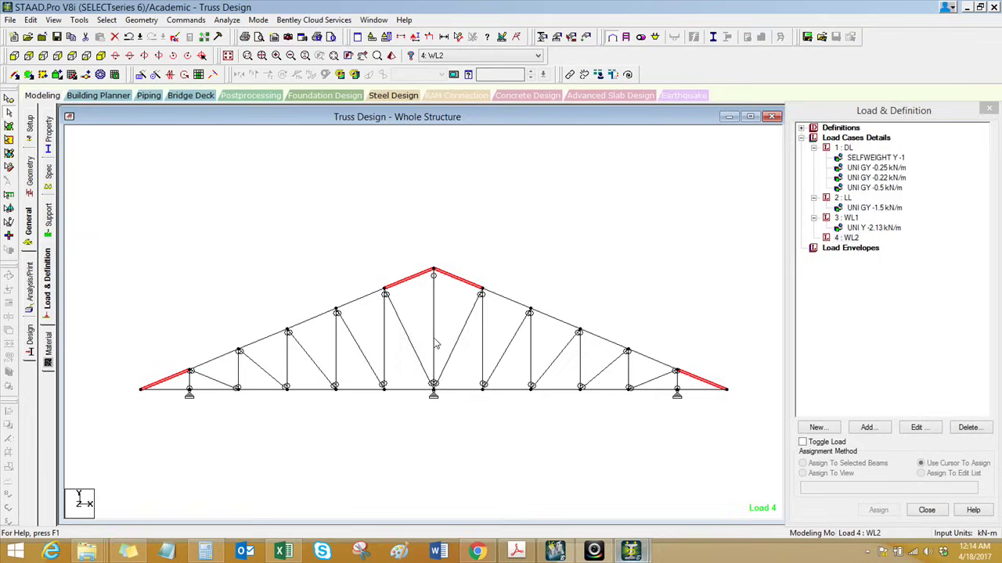
{"action": "left_click", "coordinate": [849, 238]}
{"action": "left_click", "coordinate": [863, 427]}
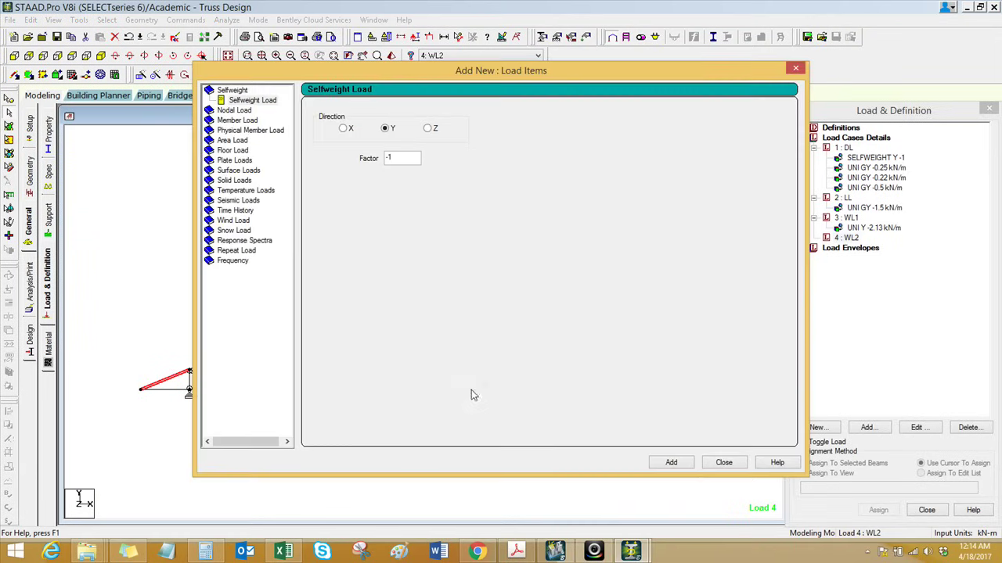
{"action": "left_click", "coordinate": [243, 123]}
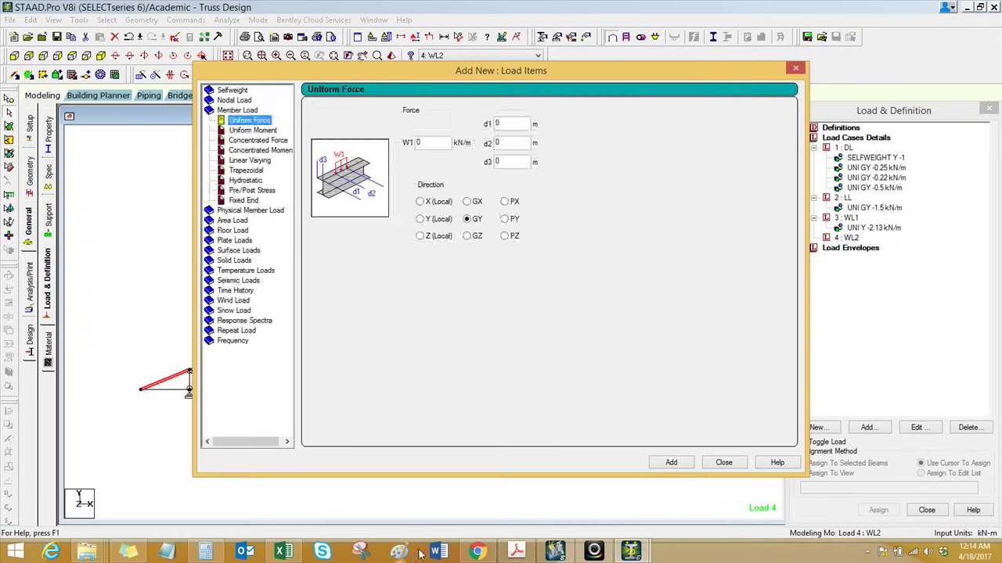
Review the net design wind pressure table and the zone 2 negative truss line load in K57 of the Excel wind sheet.
{"action": "left_click", "coordinate": [286, 553]}
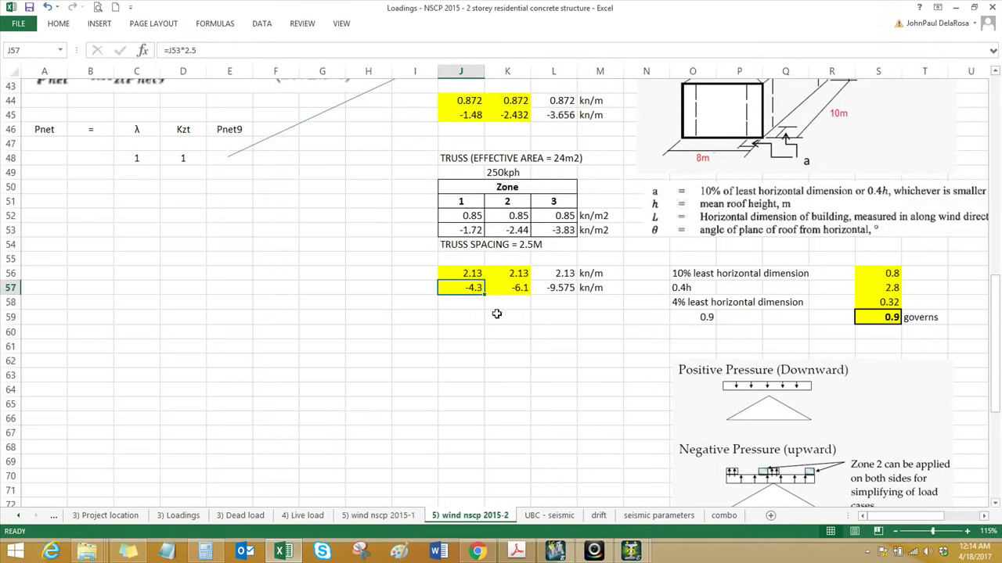
{"action": "left_click", "coordinate": [512, 288]}
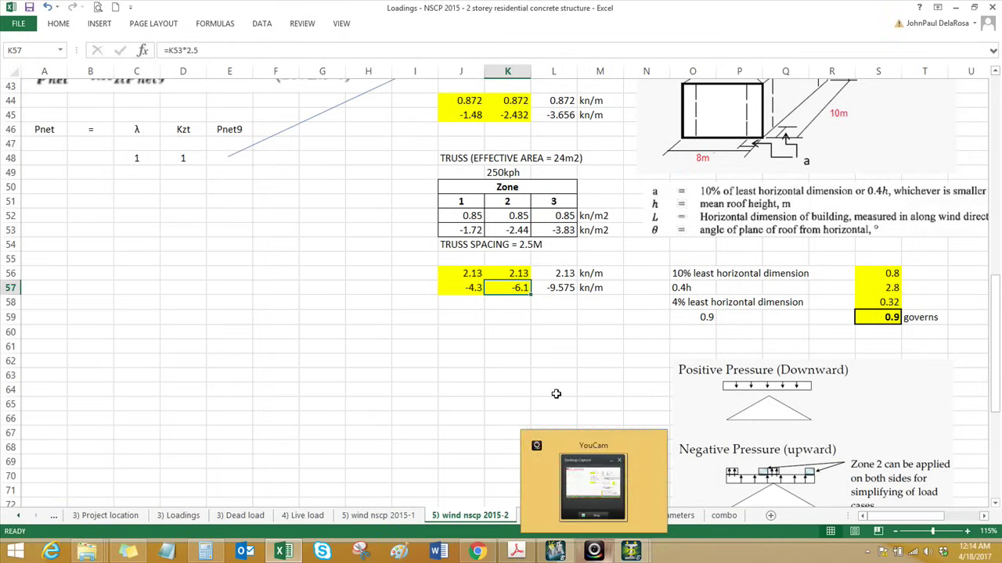
{"action": "left_click", "coordinate": [469, 327]}
{"action": "scroll", "coordinate": [507, 274], "scroll_direction": "up", "scroll_amount": 14}
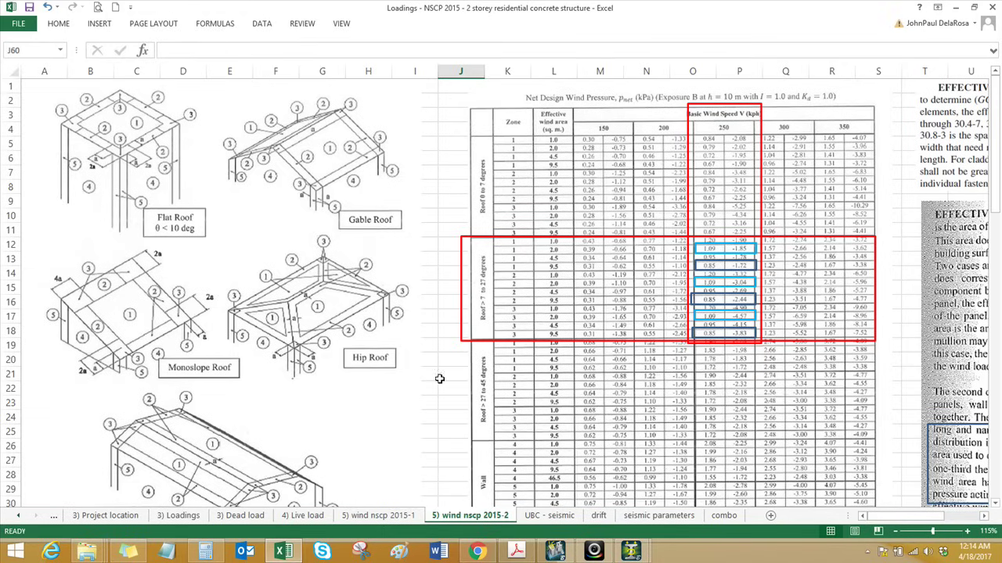
{"action": "left_click", "coordinate": [632, 552]}
{"action": "left_click", "coordinate": [685, 517]}
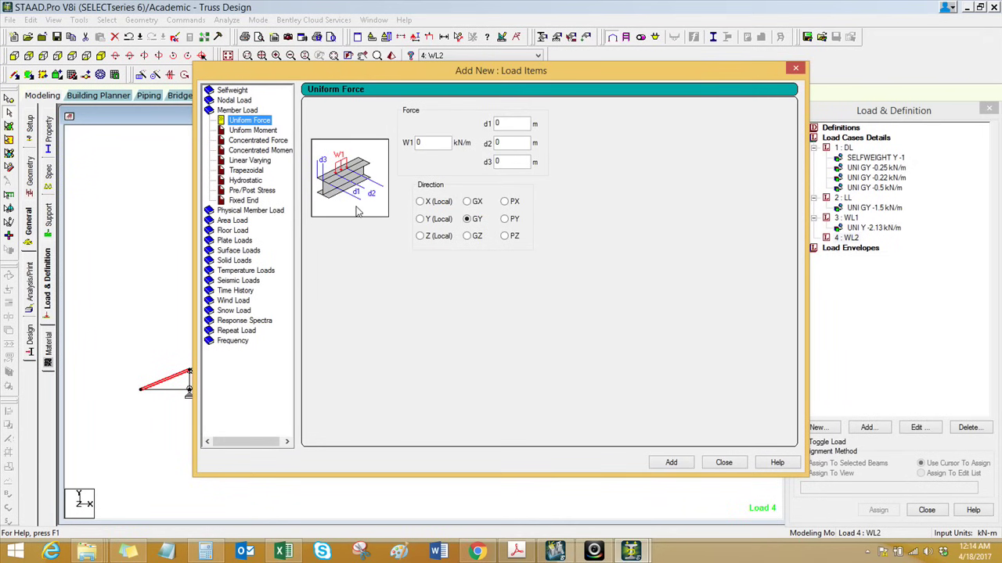
{"action": "left_click_drag", "start_coordinate": [702, 76], "coordinate": [608, 95]}
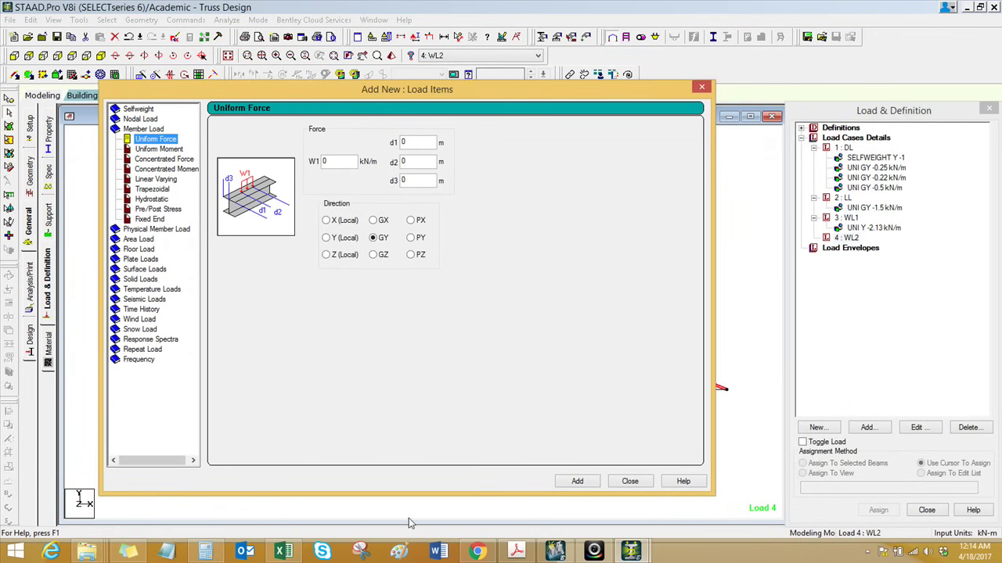
{"action": "left_click", "coordinate": [293, 553]}
{"action": "scroll", "coordinate": [448, 421], "scroll_direction": "down", "scroll_amount": 9}
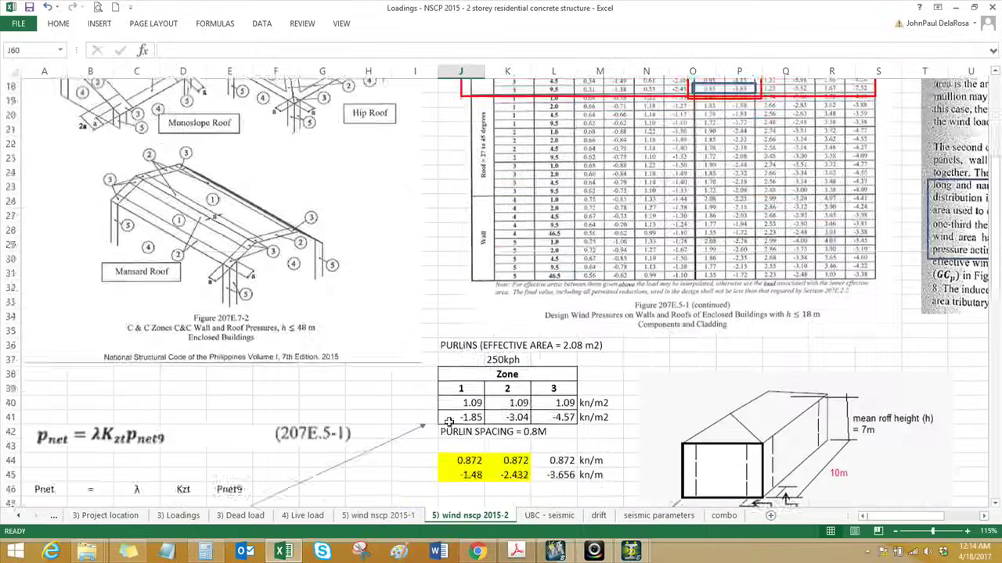
{"action": "scroll", "coordinate": [449, 420], "scroll_direction": "down", "scroll_amount": 3}
{"action": "left_click", "coordinate": [507, 375]}
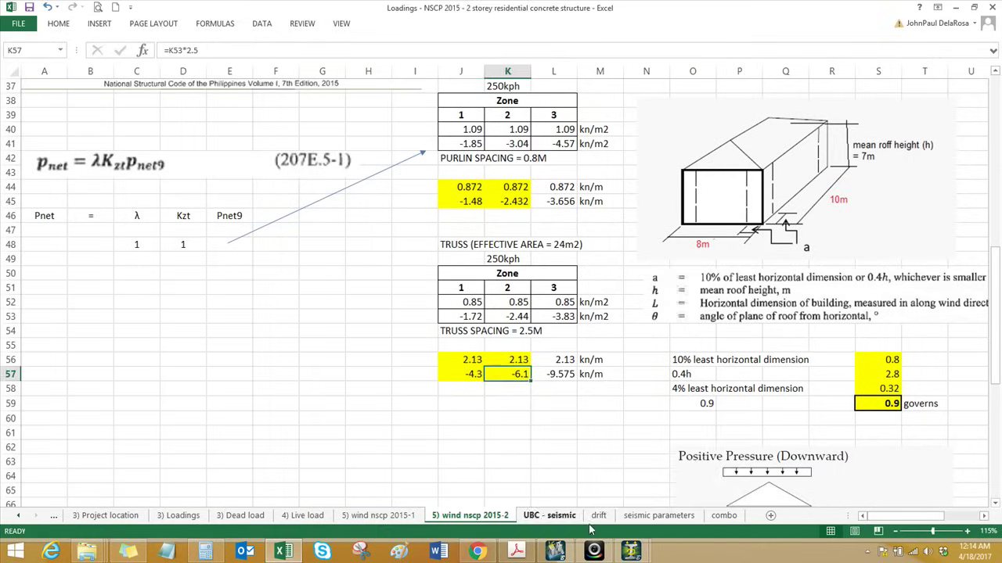
Switch back to STAAD.Pro and add a 6.1 kN/m uniform member force in local Y to load case WL2.
{"action": "left_click", "coordinate": [631, 552]}
{"action": "left_click", "coordinate": [701, 482]}
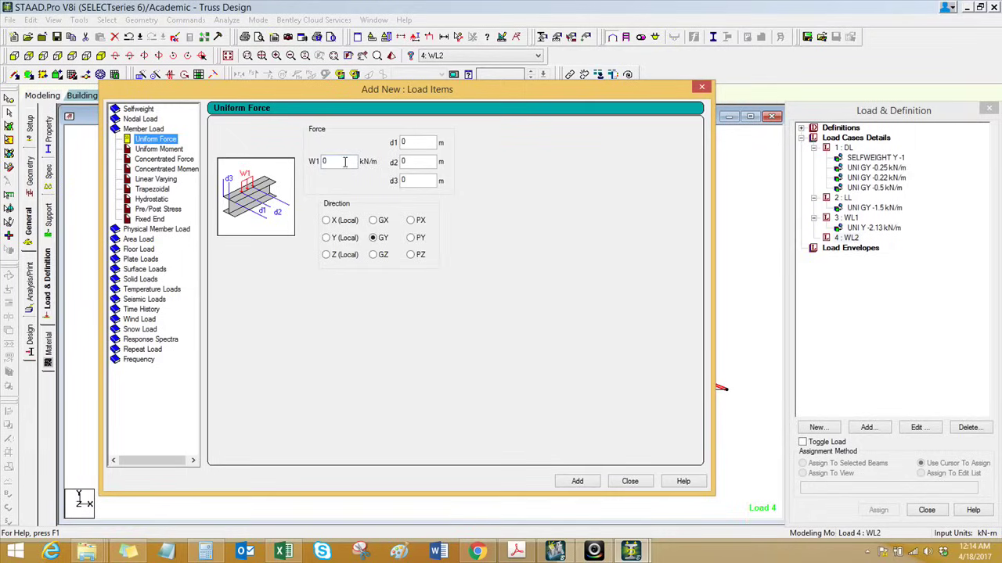
{"action": "double_click", "coordinate": [347, 160]}
{"action": "type", "text": "6.1"}
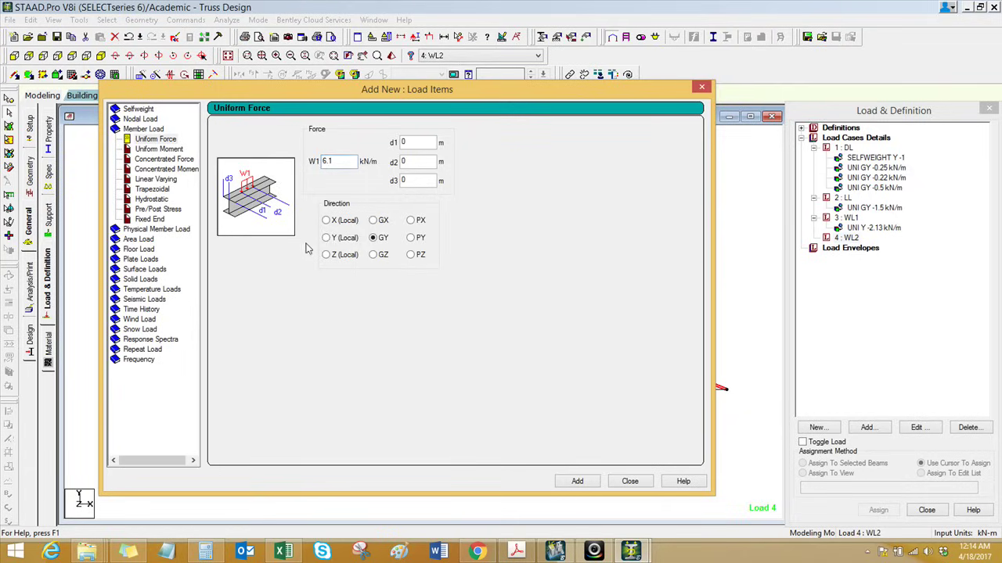
{"action": "left_click", "coordinate": [576, 482]}
{"action": "left_click", "coordinate": [620, 481]}
Assign the WL2 6.1 kN/m uniform force to the selected ridge and overhang beams.
{"action": "left_click", "coordinate": [880, 248]}
{"action": "left_click", "coordinate": [858, 464]}
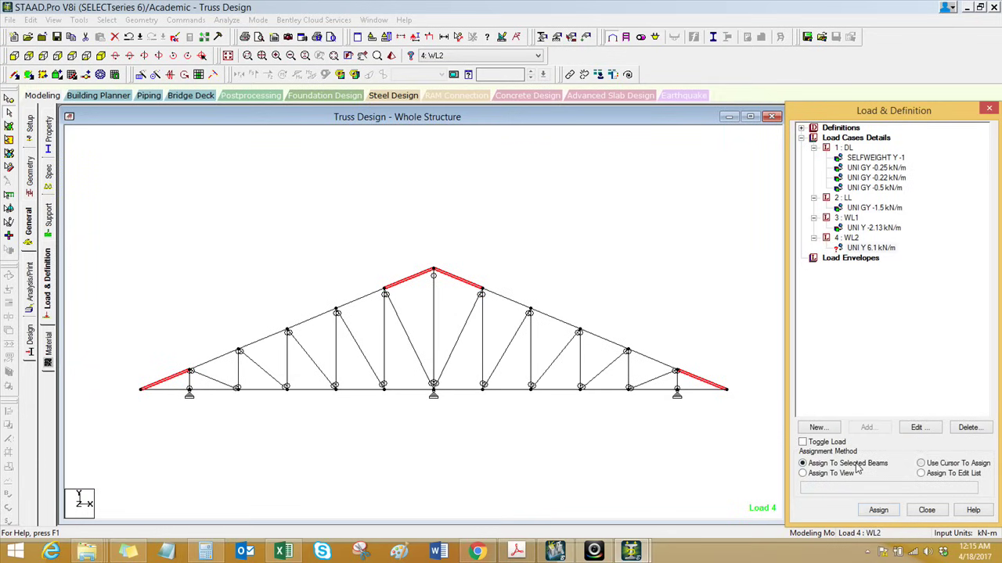
{"action": "left_click", "coordinate": [878, 511]}
{"action": "left_click", "coordinate": [838, 347]}
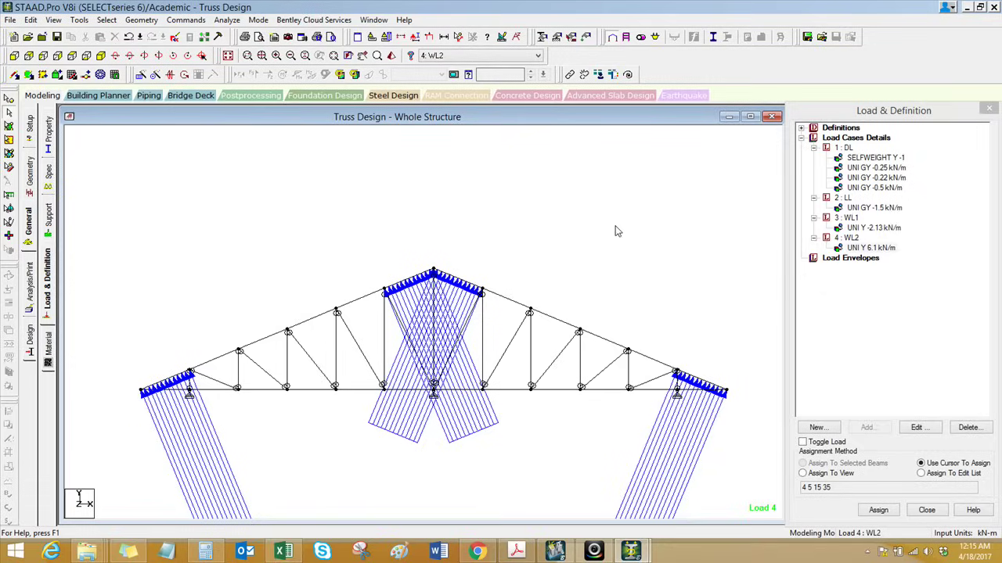
Check the zone 1 negative line load in J57 in Excel, and select the remaining top chord members on both slopes in STAAD.Pro.
{"action": "left_click", "coordinate": [286, 551]}
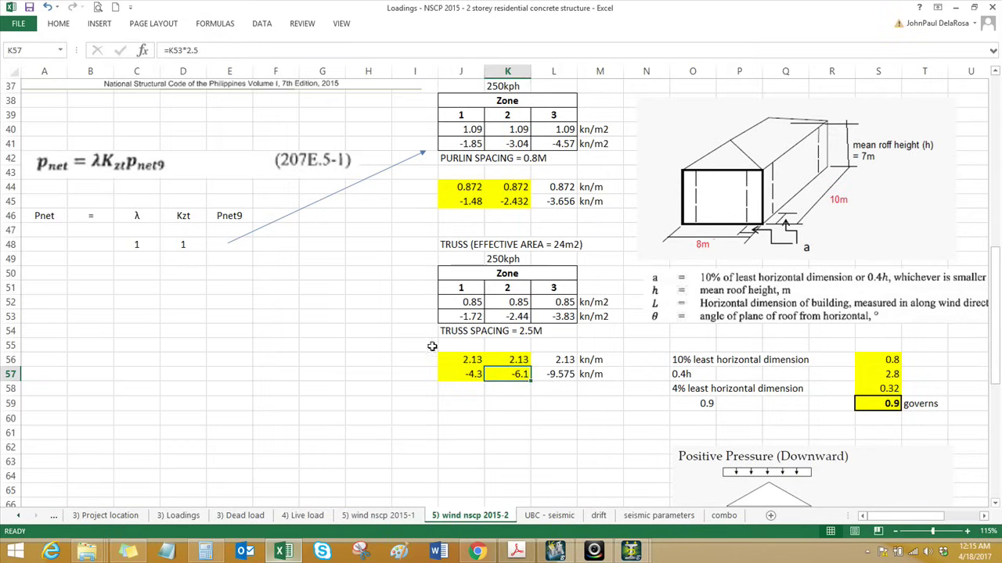
{"action": "left_click", "coordinate": [473, 374]}
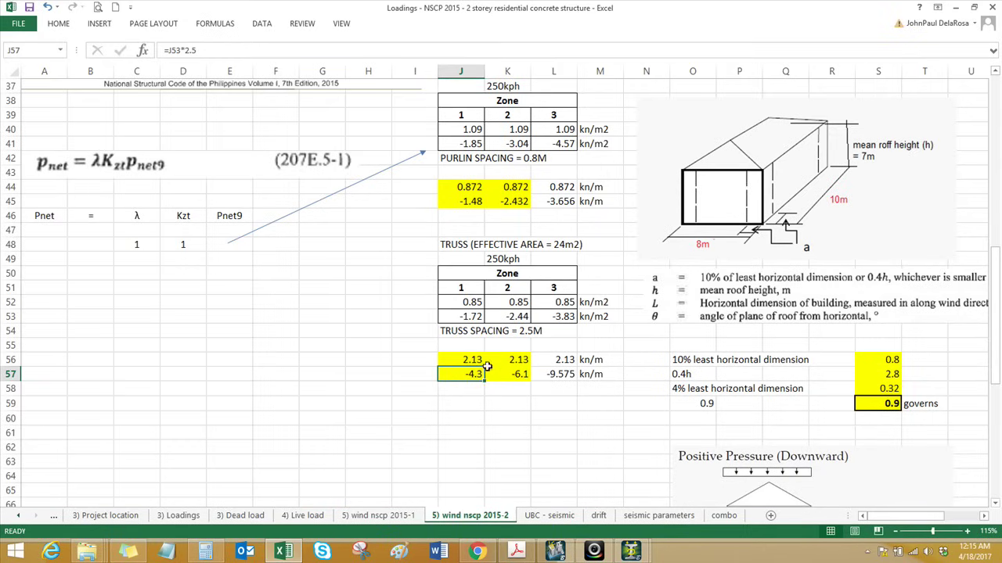
{"action": "left_click", "coordinate": [632, 552]}
{"action": "left_click", "coordinate": [563, 489]}
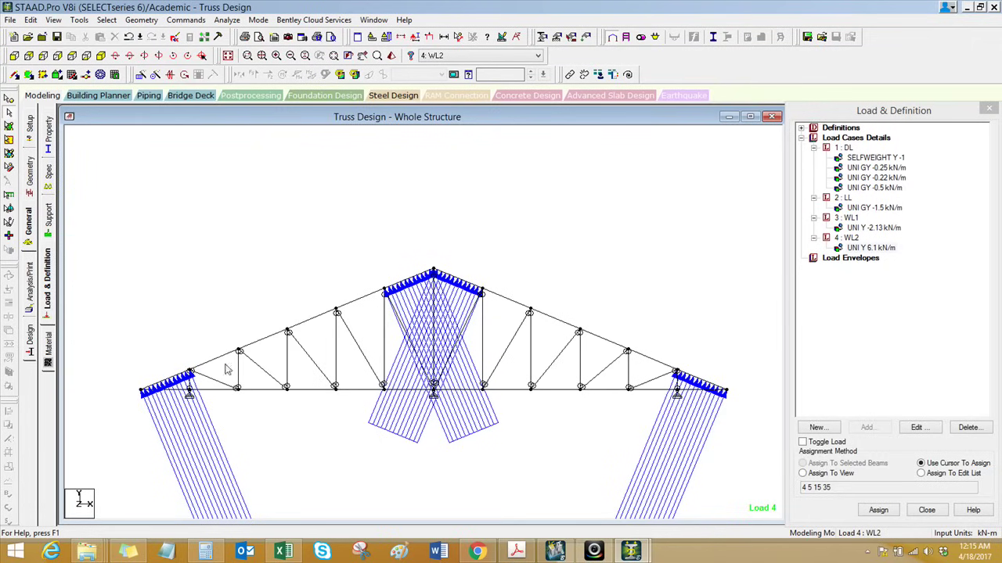
{"action": "left_click", "coordinate": [317, 323]}
{"action": "left_click", "coordinate": [351, 305]}
{"action": "left_click", "coordinate": [521, 310]}
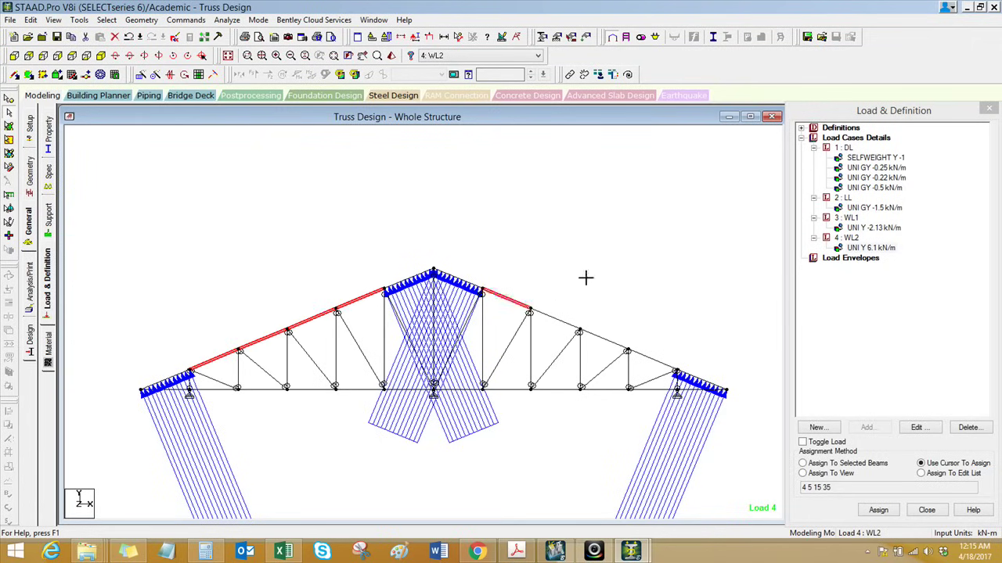
{"action": "mouse_move", "coordinate": [347, 309]}
{"action": "left_mouse_down"}
{"action": "mouse_move", "coordinate": [511, 305]}
{"action": "mouse_move", "coordinate": [650, 358]}
{"action": "left_mouse_up"}
Add a 4.3 kN/m uniform member force in local Y to load case WL2, checking the value in Excel.
{"action": "left_click", "coordinate": [848, 238]}
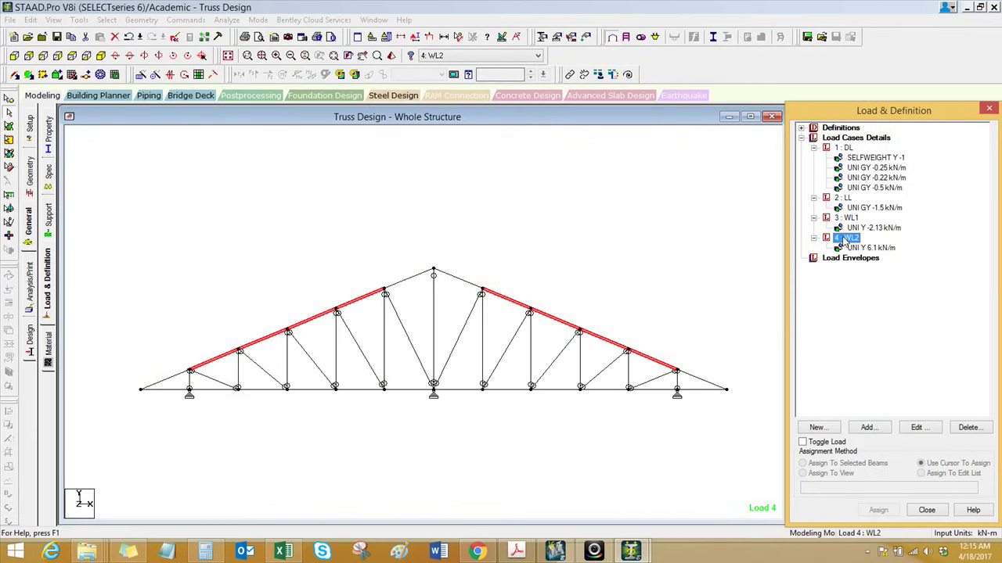
{"action": "left_click", "coordinate": [865, 427]}
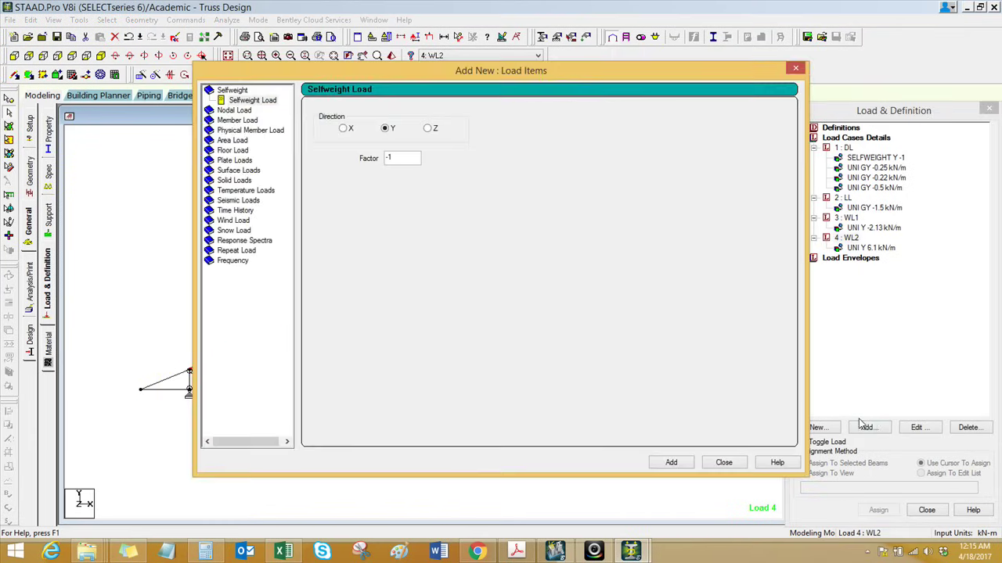
{"action": "left_click", "coordinate": [241, 121]}
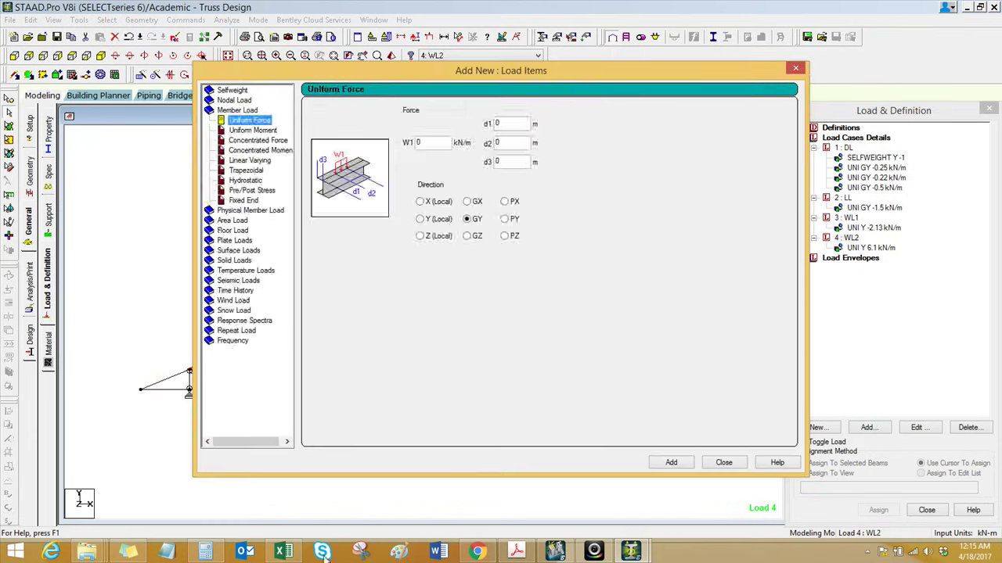
{"action": "left_click", "coordinate": [283, 552]}
{"action": "key", "text": "alt+Tab"}
{"action": "double_click", "coordinate": [415, 144]}
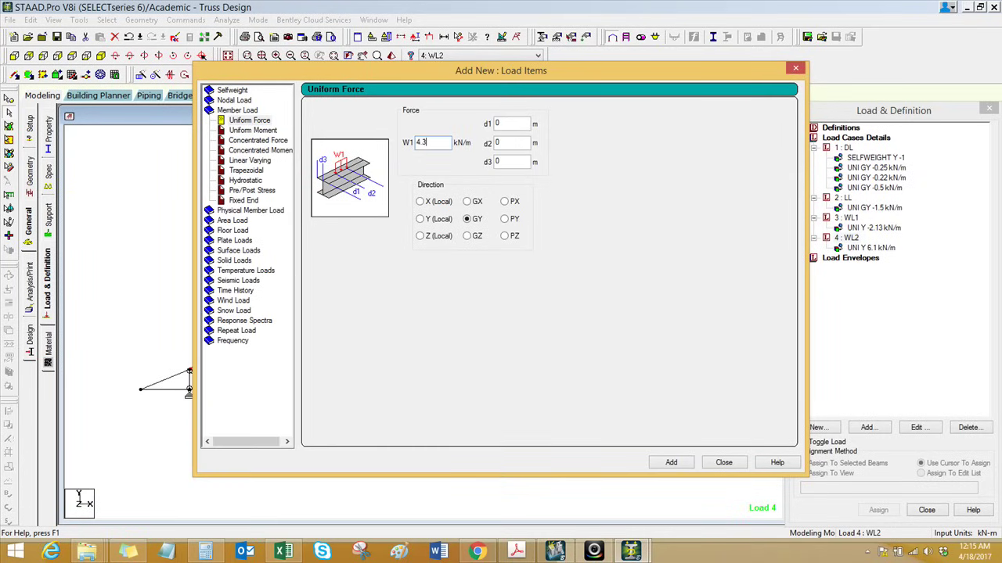
{"action": "left_click", "coordinate": [437, 221]}
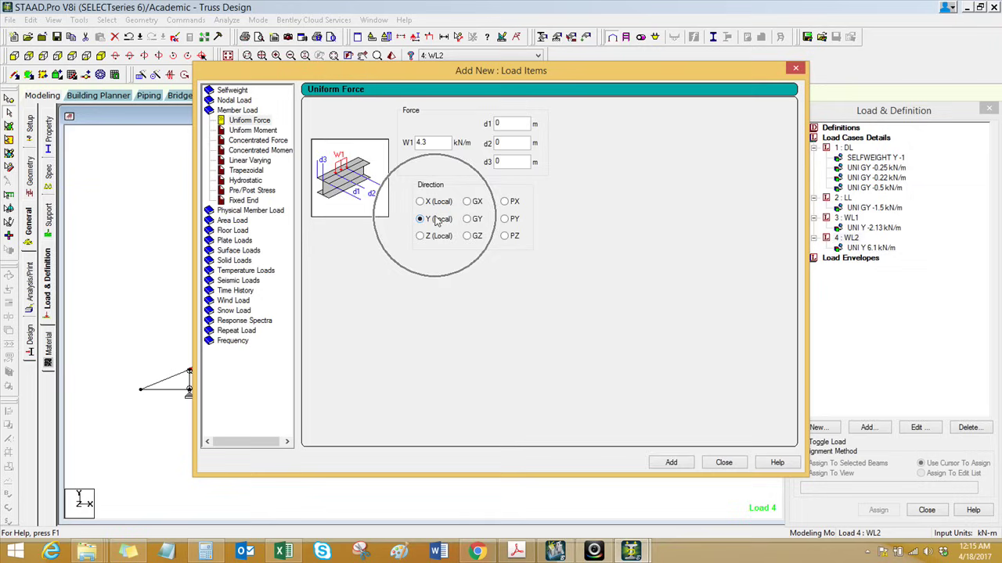
{"action": "left_click", "coordinate": [661, 464]}
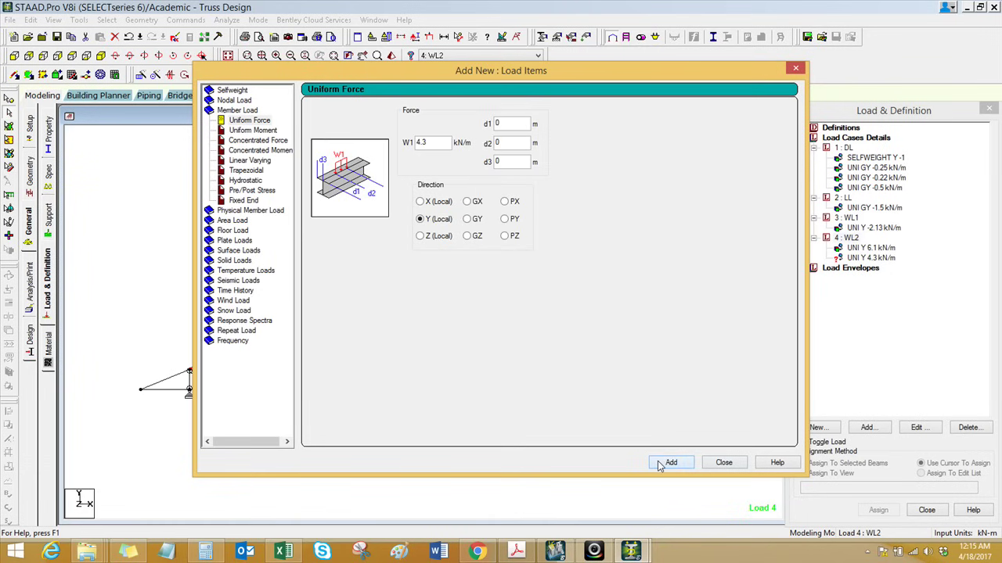
{"action": "left_click", "coordinate": [724, 464]}
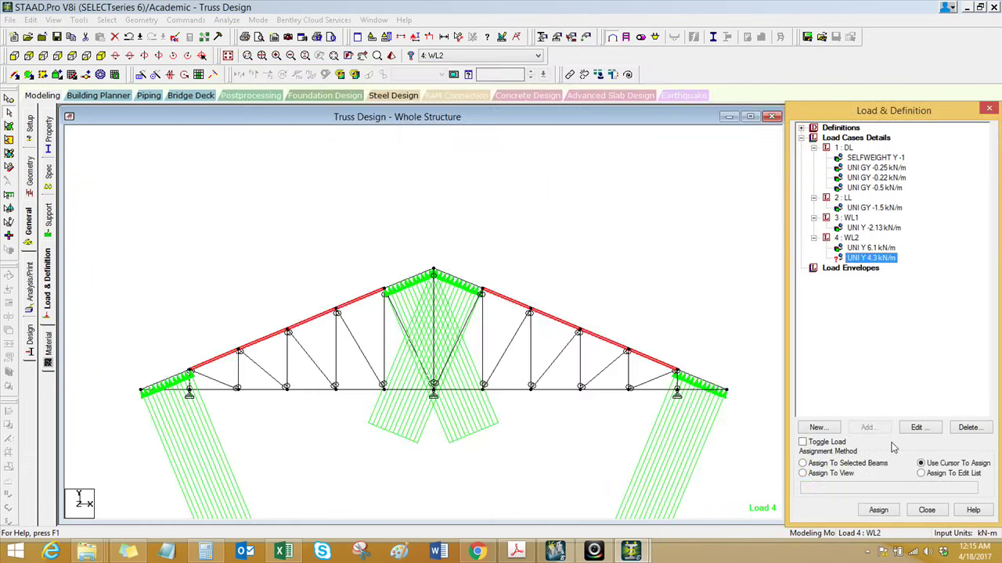
Assign the WL2 4.3 kN/m uniform force to the selected top chord beams on both slopes, and clear the selection.
{"action": "left_click", "coordinate": [861, 465]}
{"action": "left_click", "coordinate": [878, 510]}
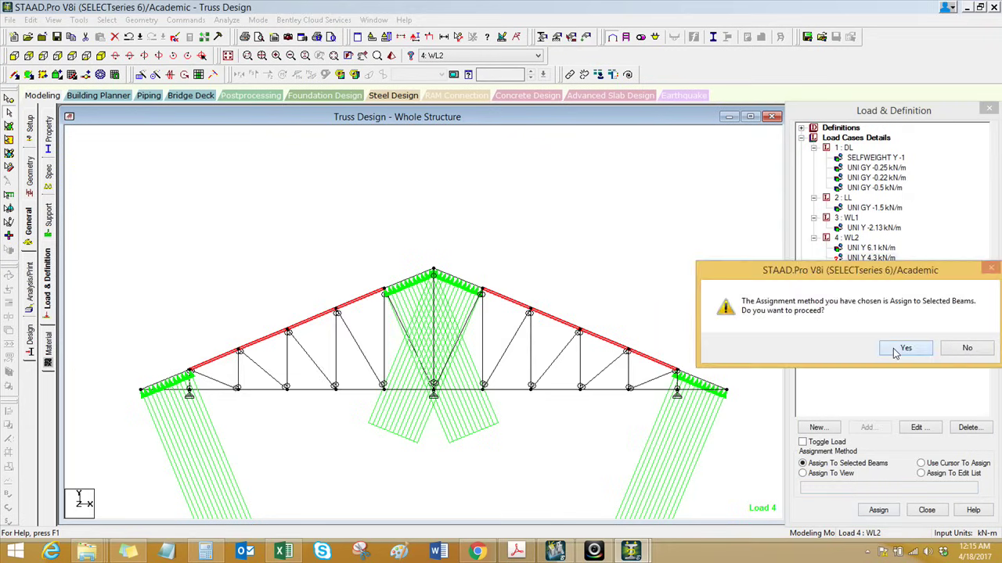
{"action": "left_click", "coordinate": [844, 285]}
{"action": "left_click", "coordinate": [578, 240]}
{"action": "middle_click_drag", "start_coordinate": [577, 239], "coordinate": [552, 259]}
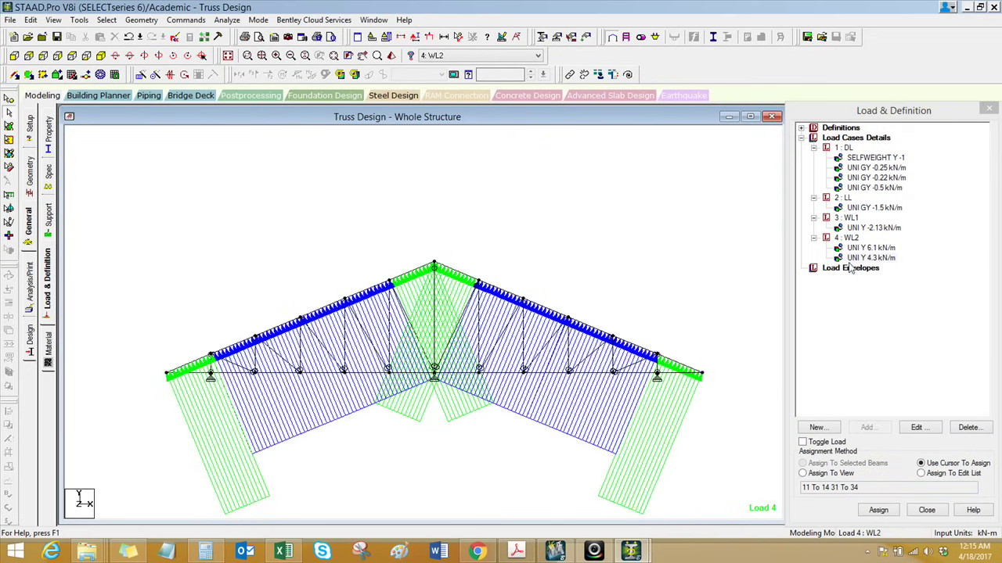
Collapse the WL2, WL1, LL and DL load cases in the load case tree.
{"action": "left_click", "coordinate": [814, 238]}
{"action": "left_click", "coordinate": [814, 217]}
{"action": "left_click", "coordinate": [814, 197]}
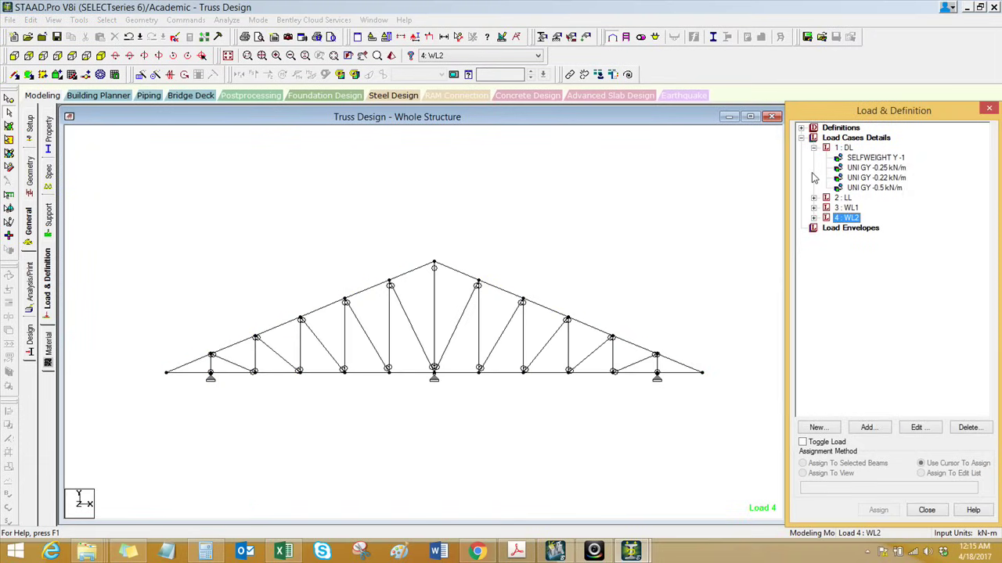
{"action": "left_click", "coordinate": [814, 147]}
{"action": "left_click", "coordinate": [668, 179]}
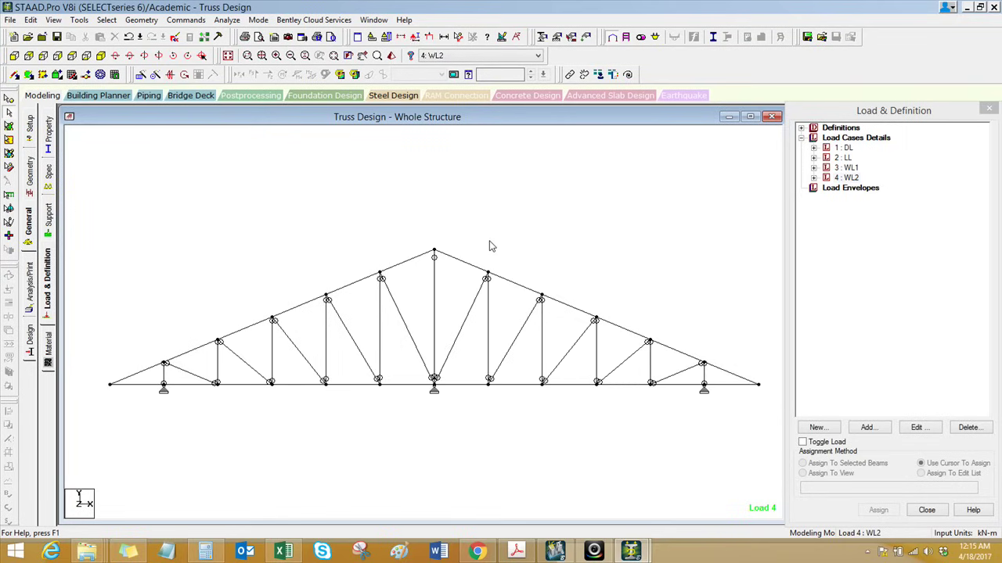
Start defining a new load combination under the load cases and open its name for editing.
{"action": "left_click", "coordinate": [856, 140]}
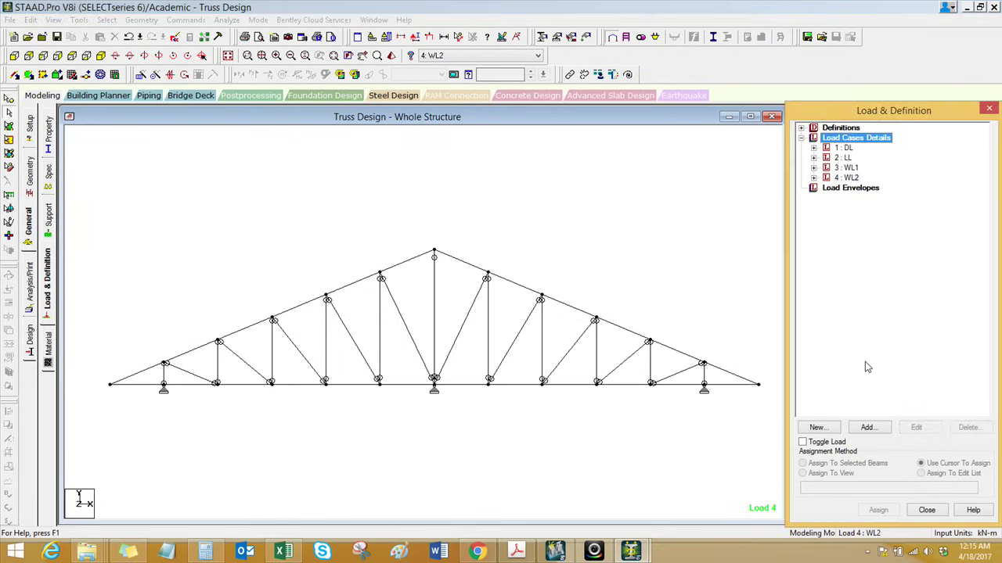
{"action": "left_click", "coordinate": [867, 428]}
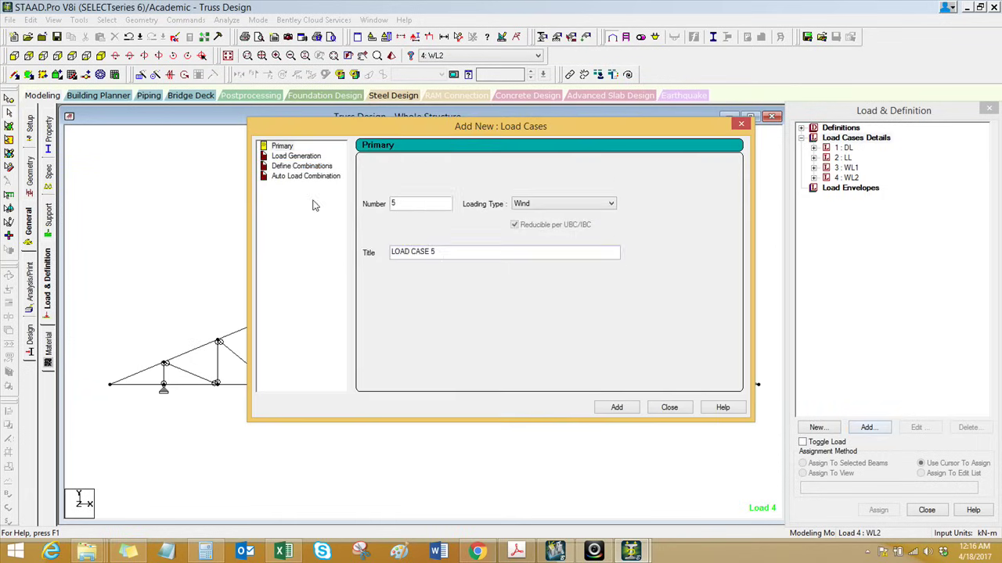
{"action": "left_click", "coordinate": [301, 166]}
{"action": "left_click_drag", "start_coordinate": [572, 165], "coordinate": [447, 169]}
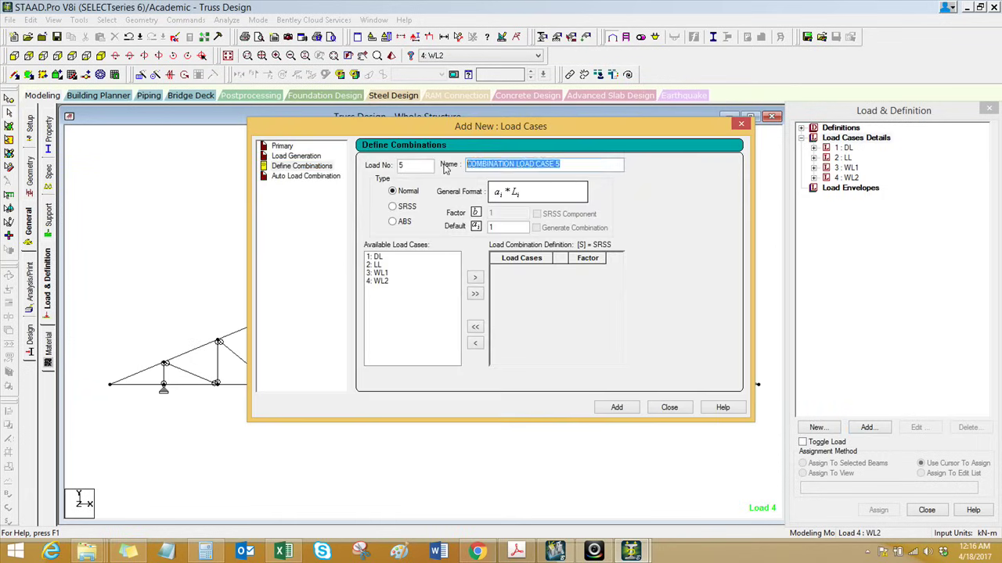